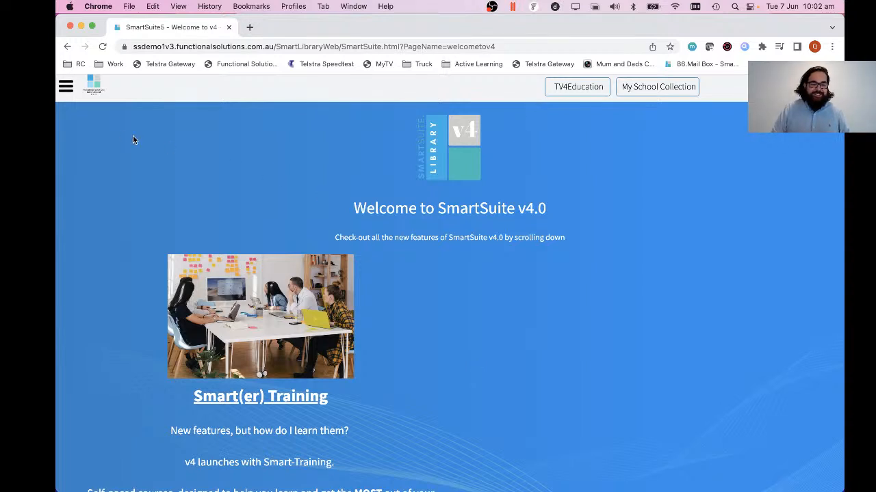
Examine the system menu with its Catalogue and Training sections, and the user account menu.
left_click(66, 87)
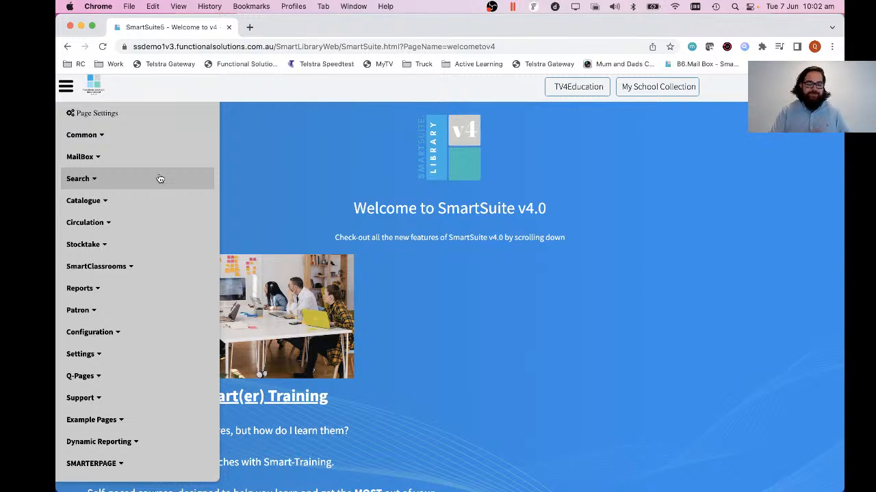
left_click(117, 204)
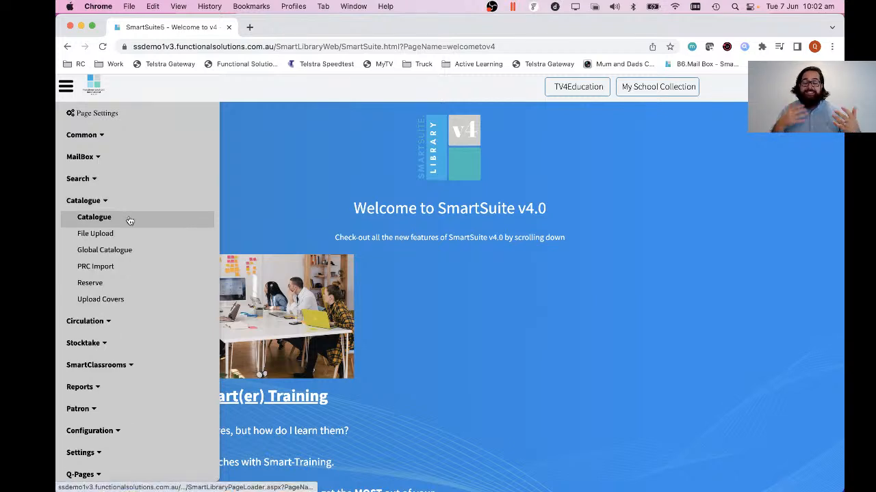
scroll(130, 223, "down", 5)
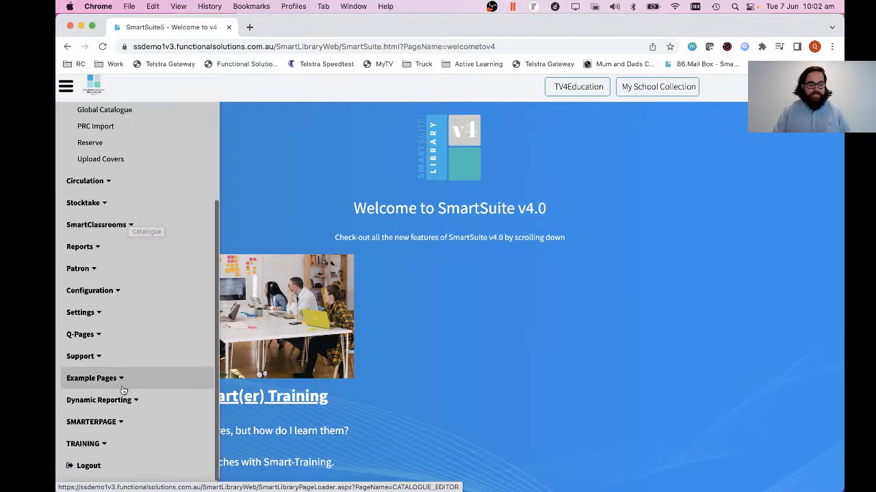
left_click(103, 448)
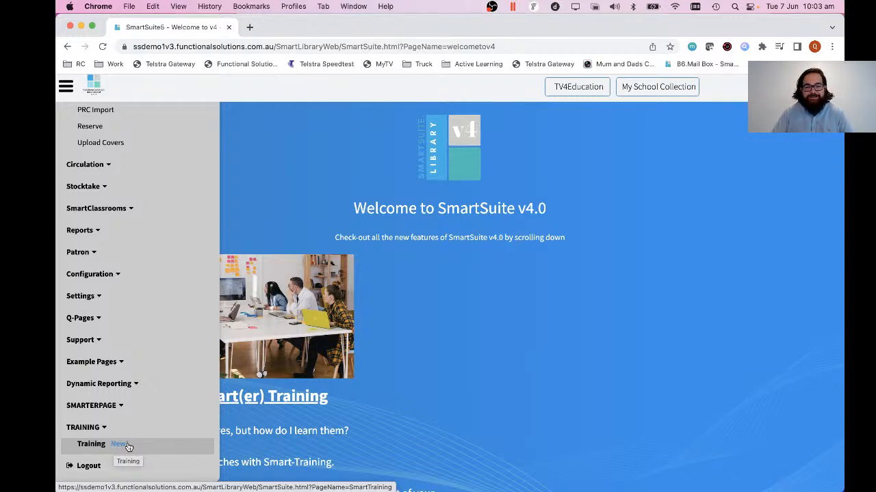
left_click(541, 366)
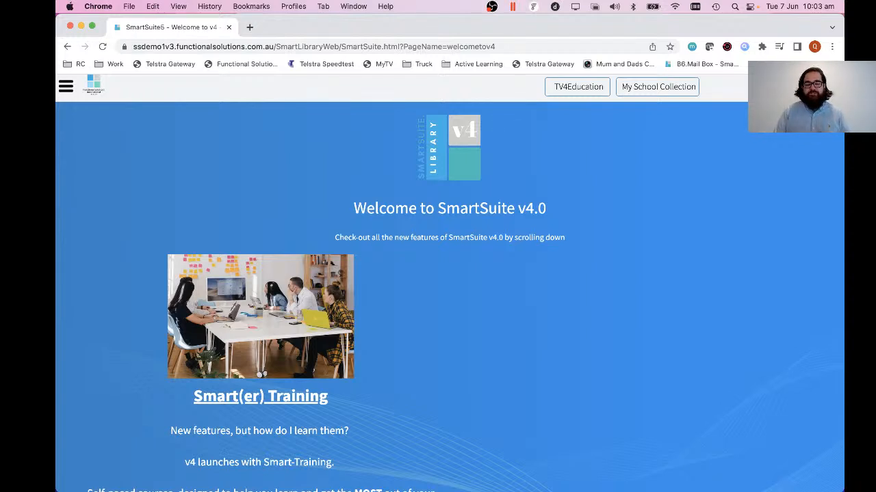
left_click(825, 87)
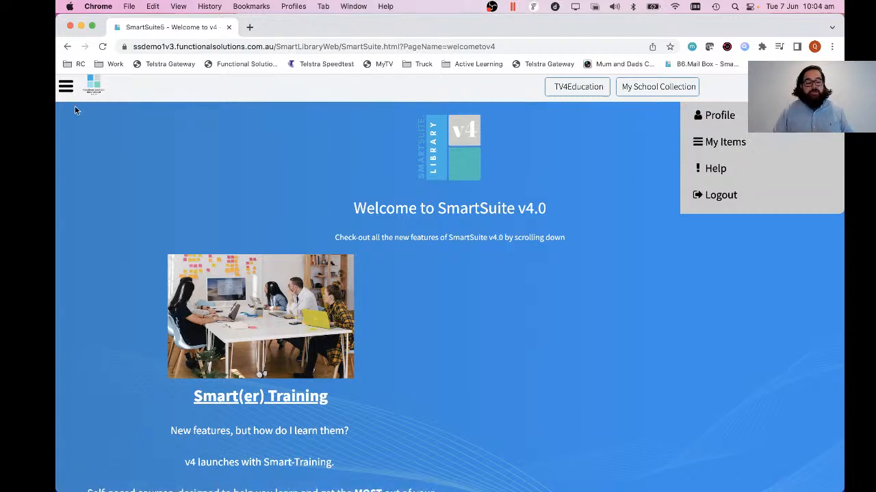
left_click(67, 89)
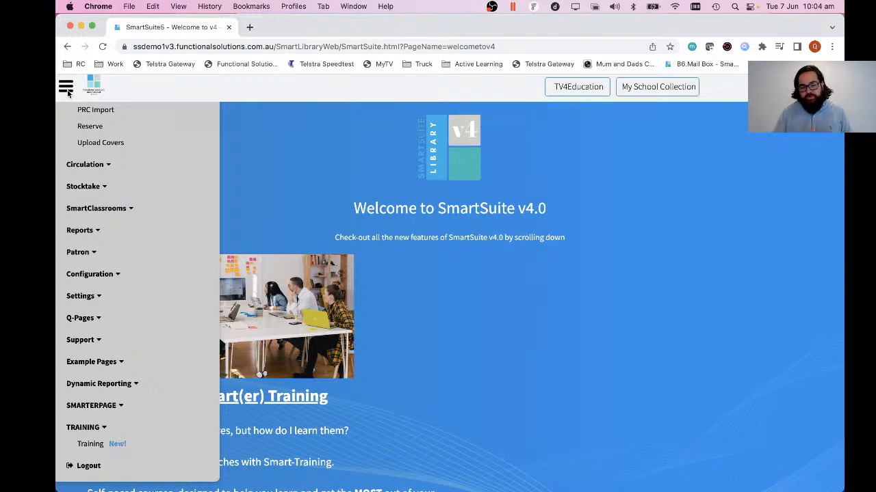
left_click(672, 213)
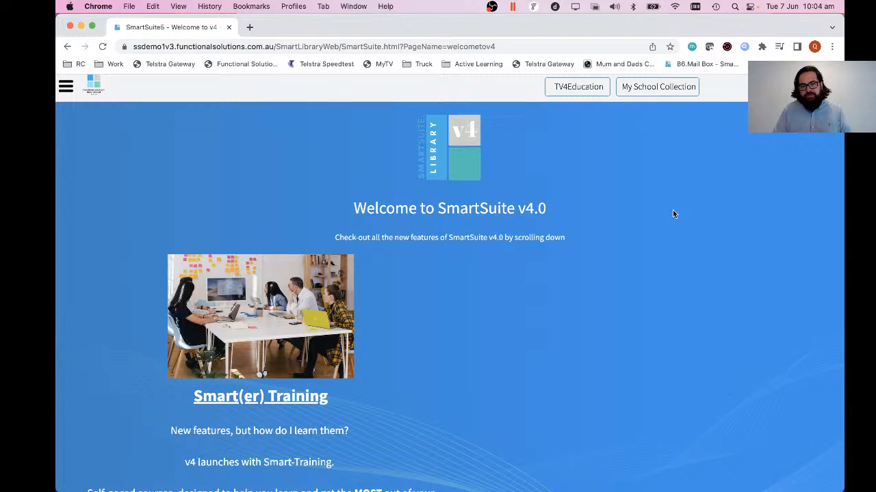
Open the School's Collection page from the Search section of the system menu.
left_click(66, 91)
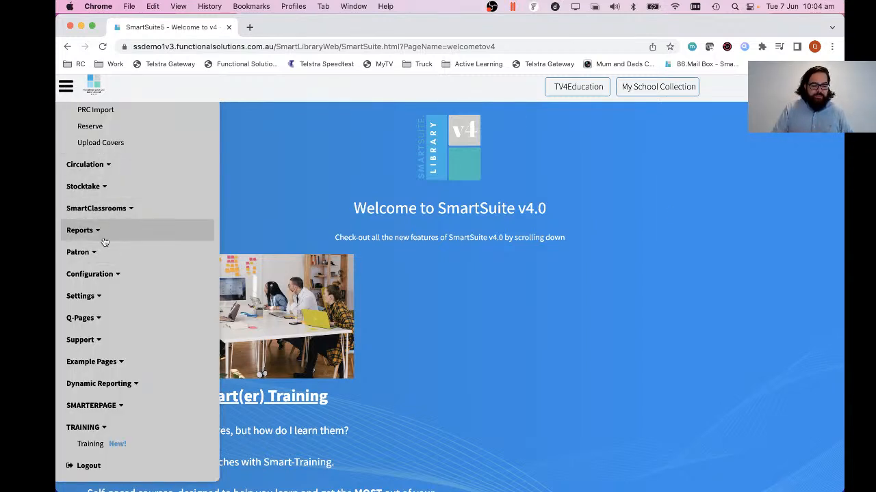
scroll(104, 242, "up", 5)
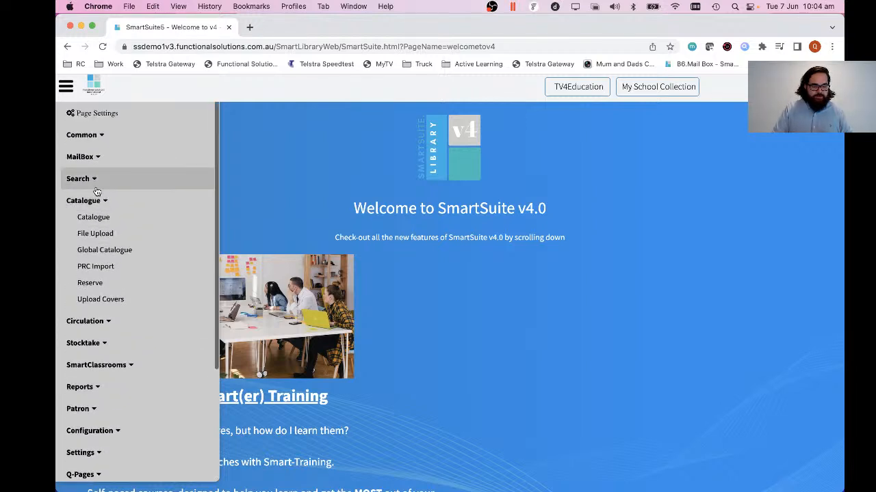
left_click(96, 186)
left_click(105, 232)
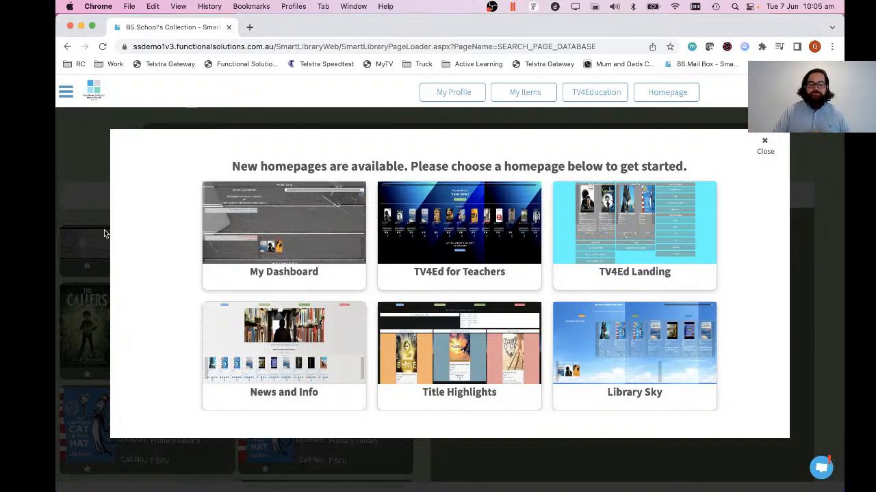
Look through the available homepage designs and close the homepage chooser without picking one.
scroll(374, 272, "down", 2)
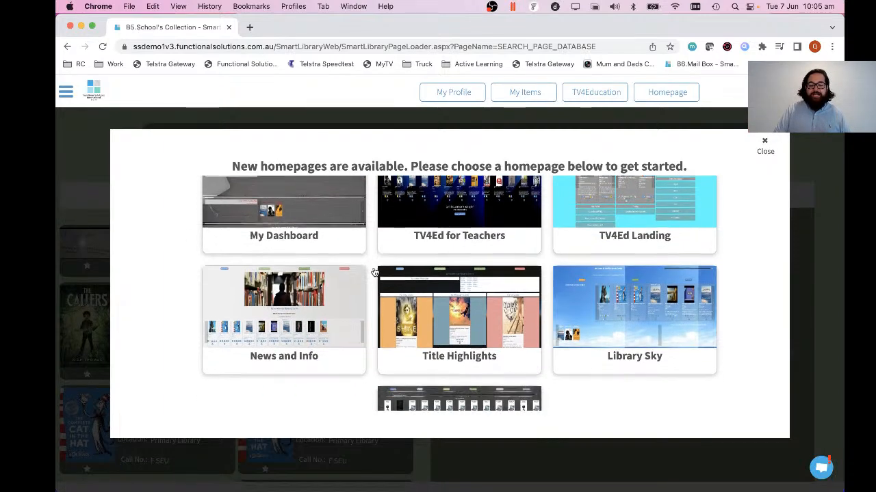
scroll(374, 272, "down", 2)
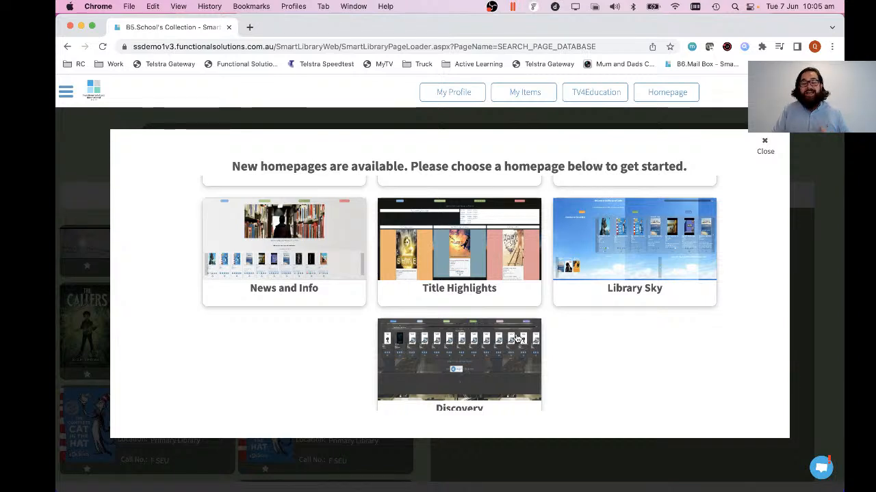
scroll(622, 377, "up", 3)
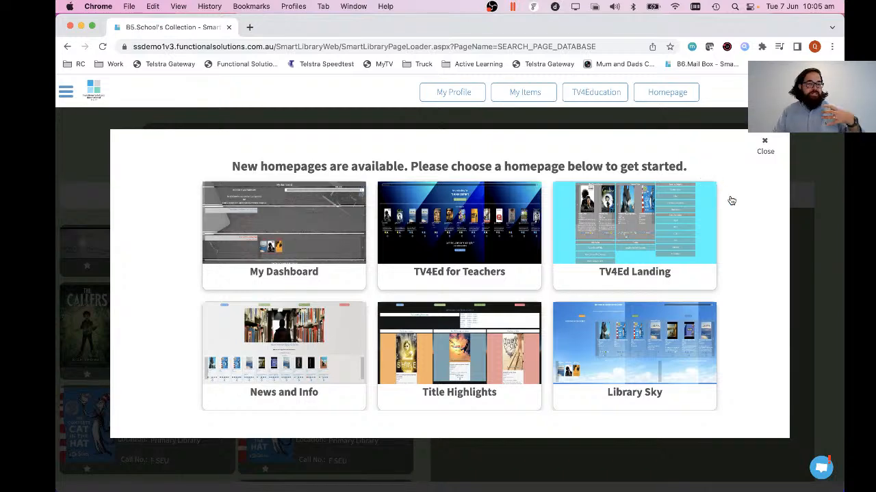
left_click(765, 145)
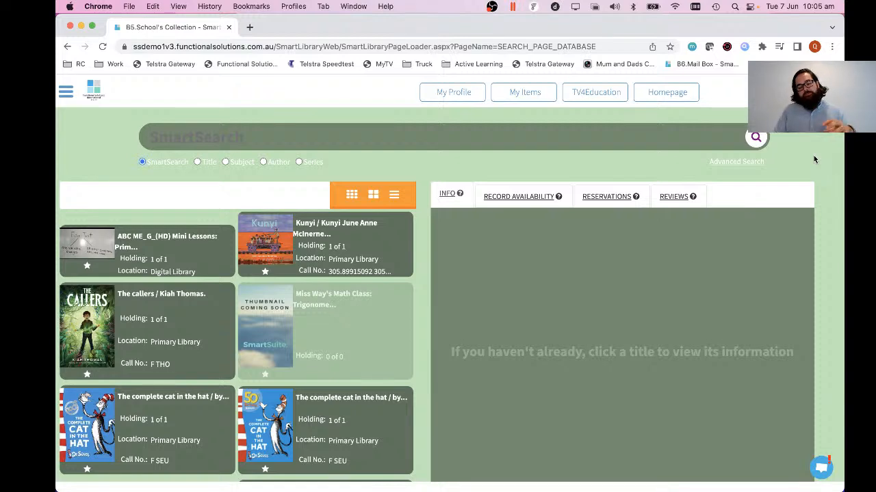
Reload the School's Collection page to bring back the homepage chooser and choose the News and Info homepage.
left_click(608, 46)
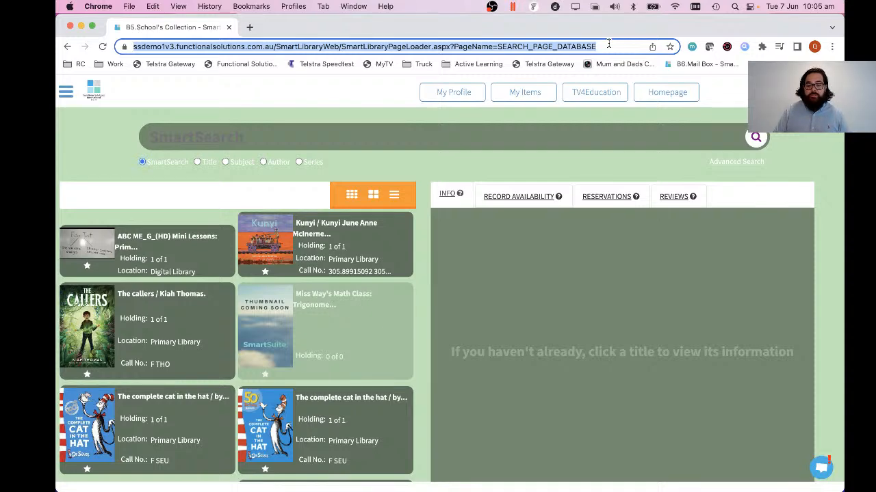
key("Return")
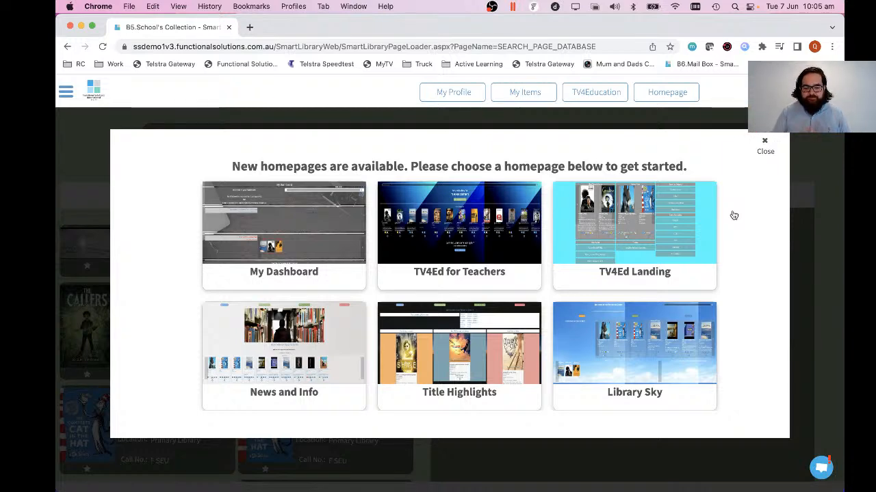
scroll(734, 216, "down", 3)
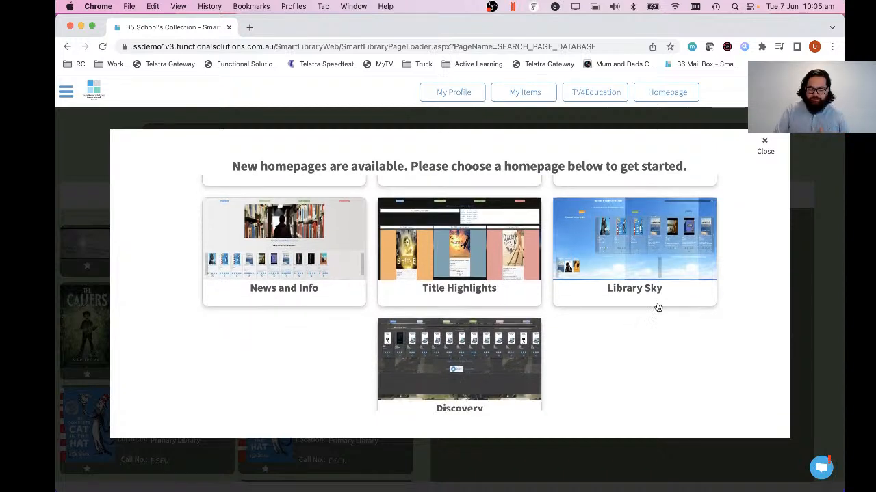
scroll(636, 349, "up", 1)
scroll(635, 350, "down", 1)
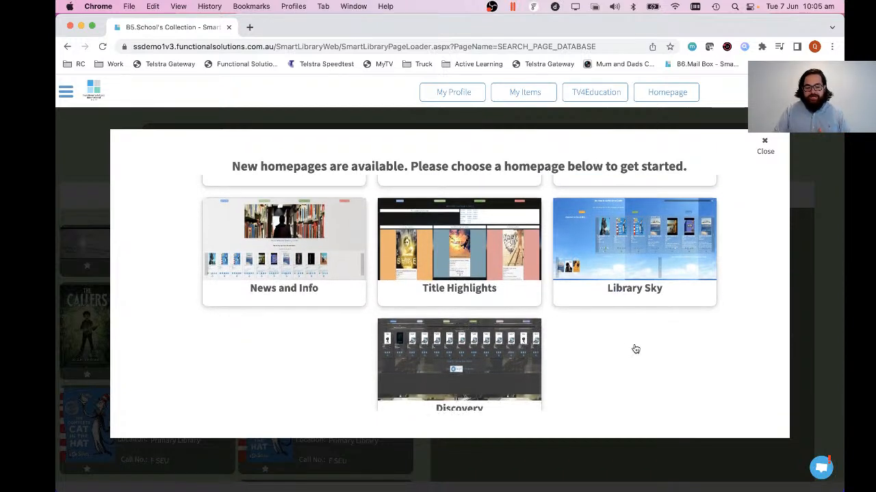
left_click(286, 258)
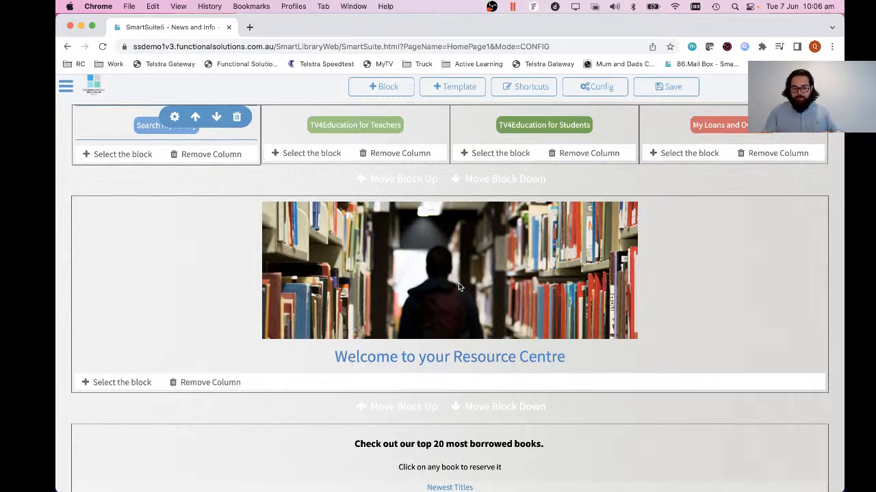
Examine the News and Info homepage's blocks, including the newest titles, author feature and Librarian Picks.
scroll(703, 275, "down", 5)
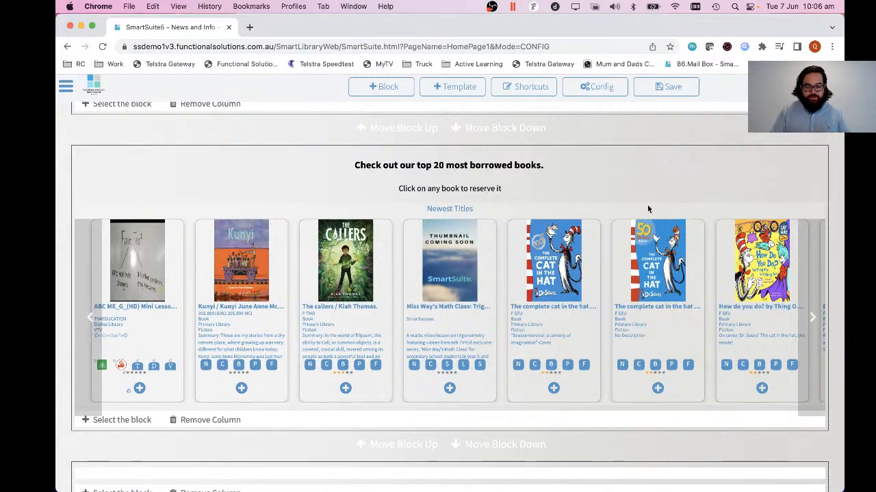
scroll(648, 202, "down", 8)
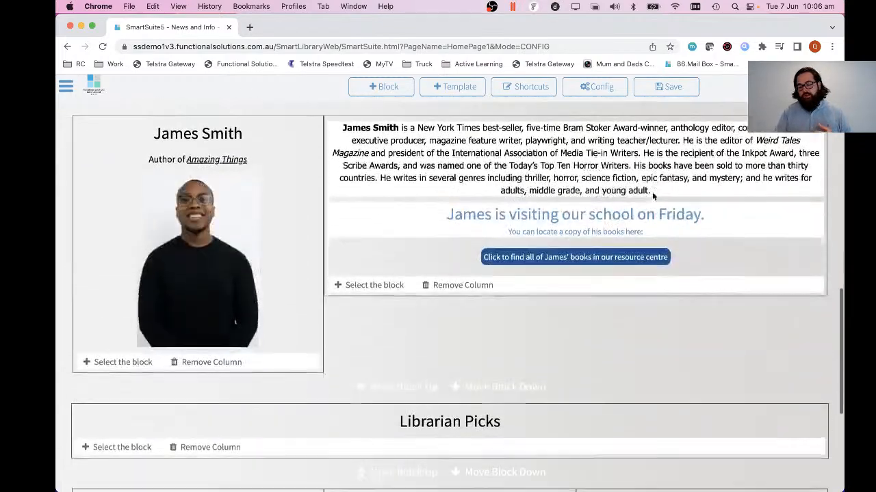
scroll(652, 192, "up", 3)
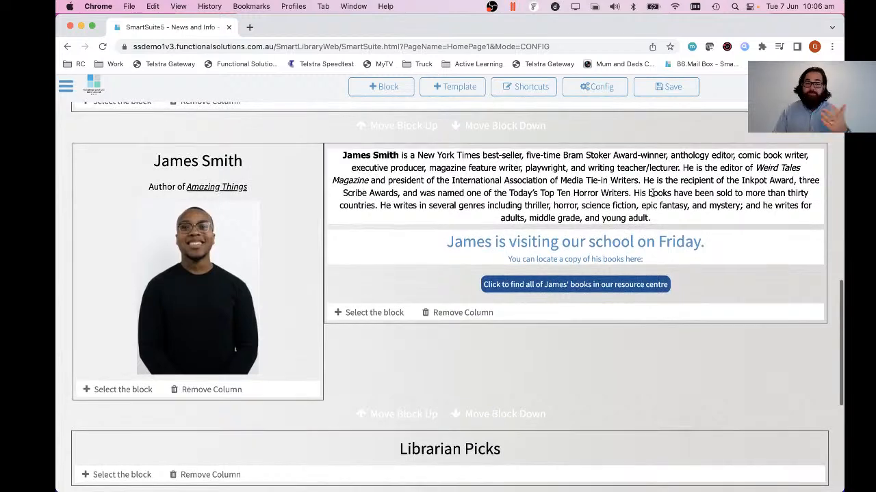
scroll(652, 193, "down", 5)
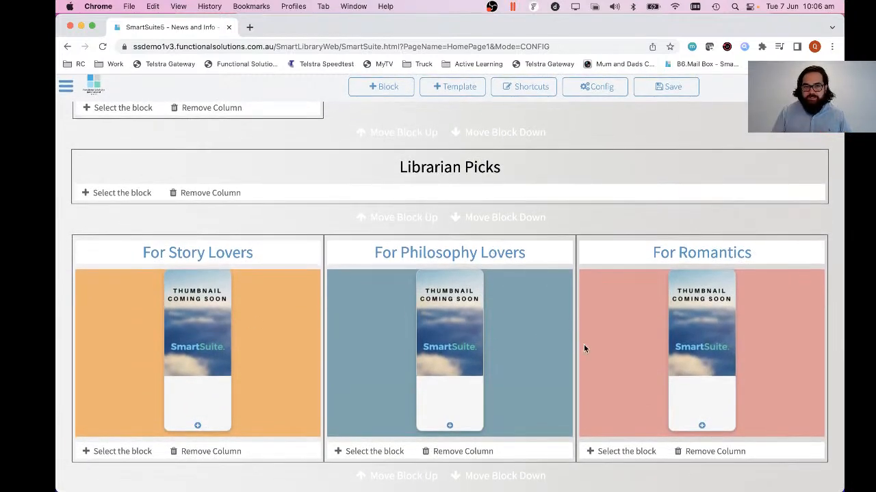
scroll(584, 349, "up", 10)
scroll(583, 348, "up", 3)
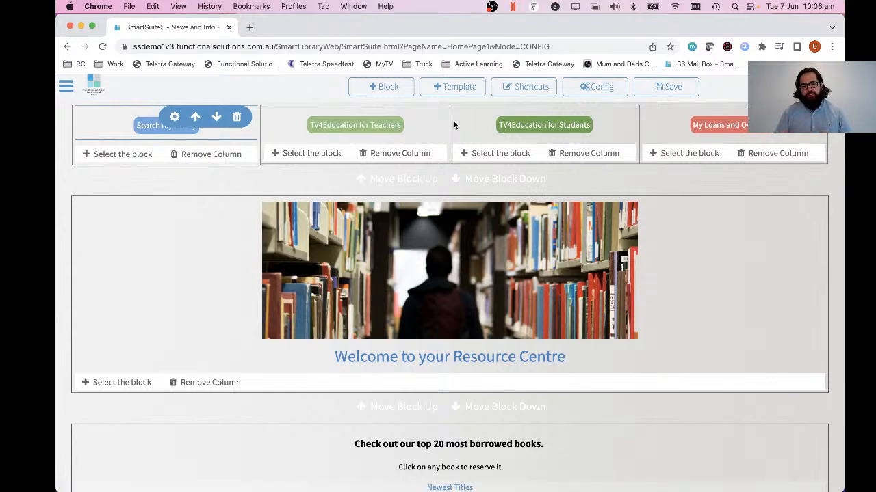
Replace the page's content with the Home Page 3 template and close the Create new page training lesson.
left_click(453, 88)
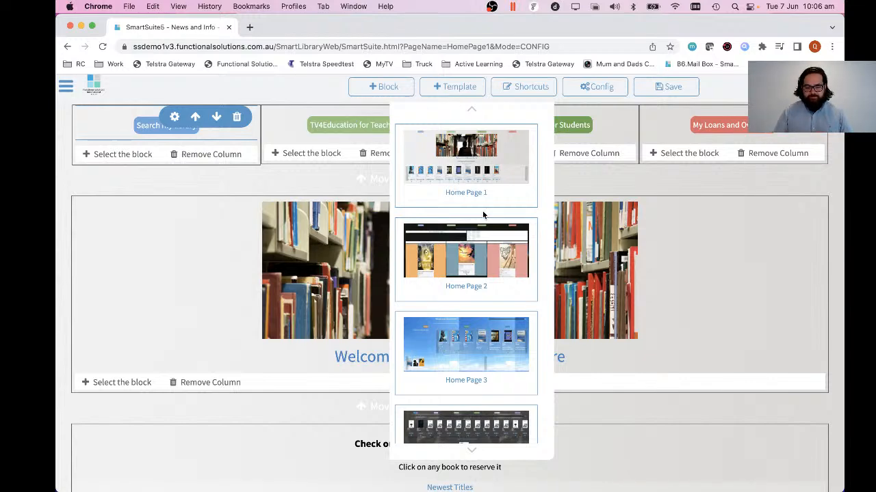
scroll(482, 214, "down", 2)
left_click(480, 257)
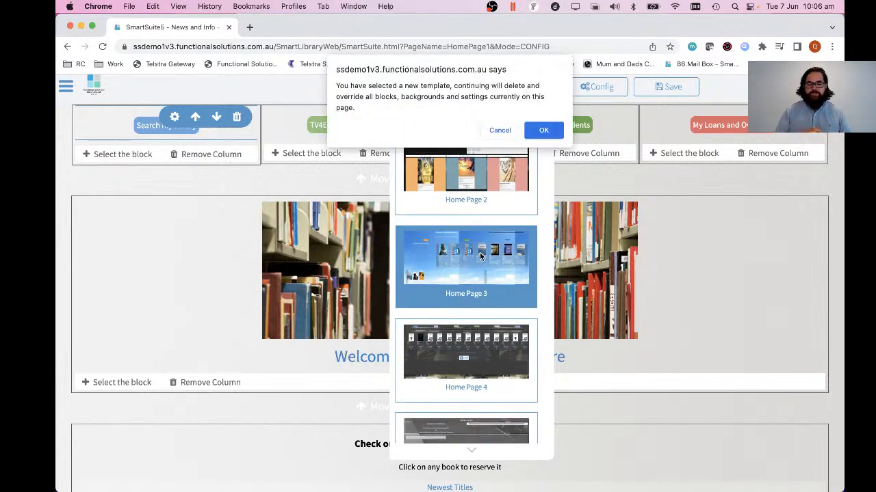
left_click(542, 135)
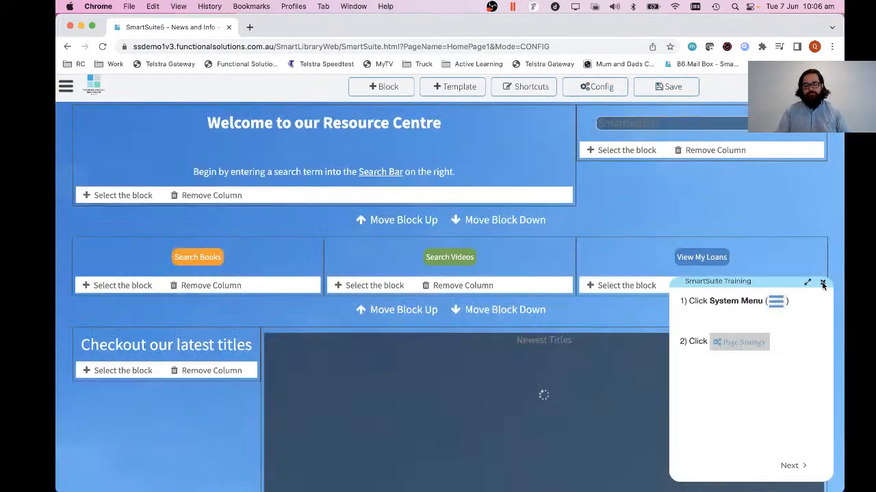
left_click(822, 282)
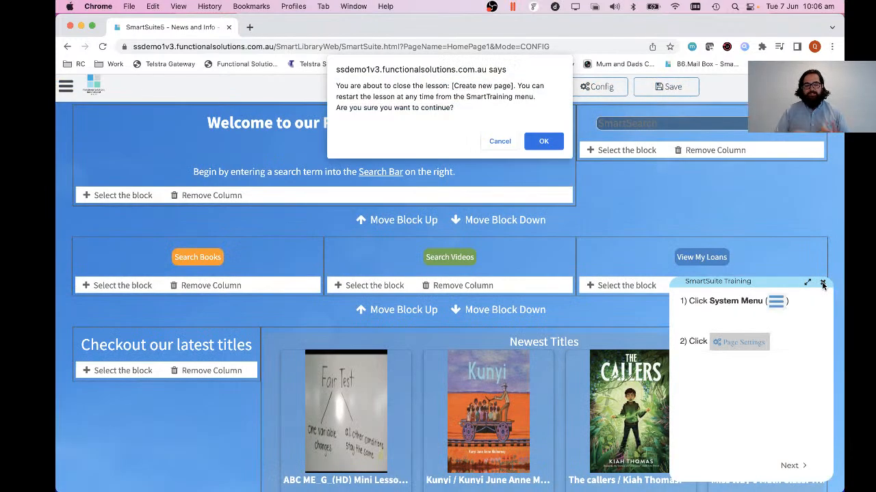
left_click(543, 142)
Review the new homepage's blocks down to the current loans and save the page.
scroll(665, 203, "down", 3)
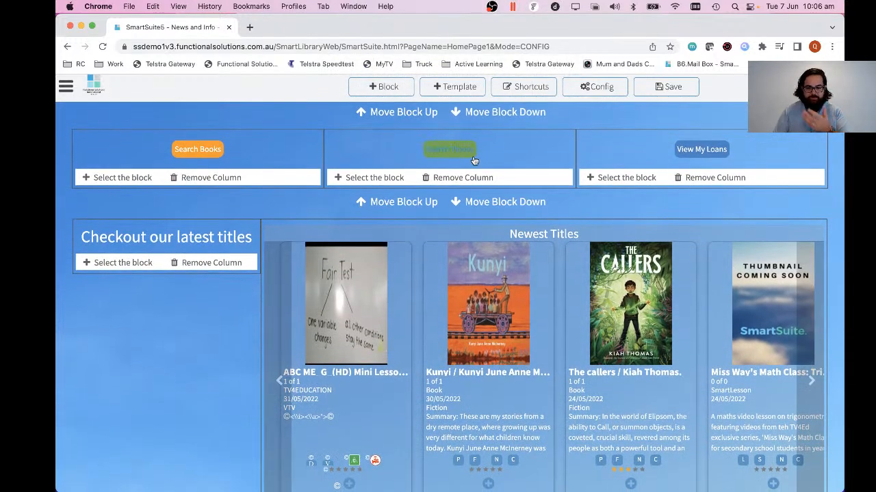
scroll(473, 160, "down", 3)
scroll(408, 250, "down", 6)
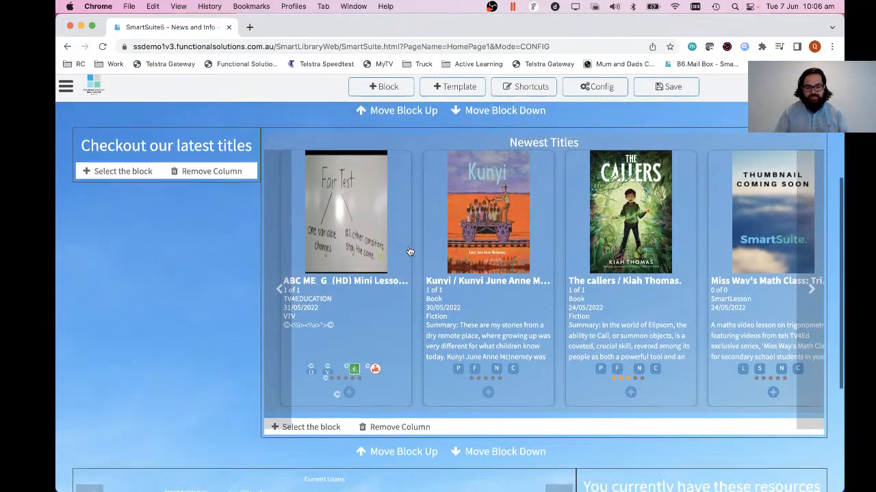
scroll(409, 251, "down", 1)
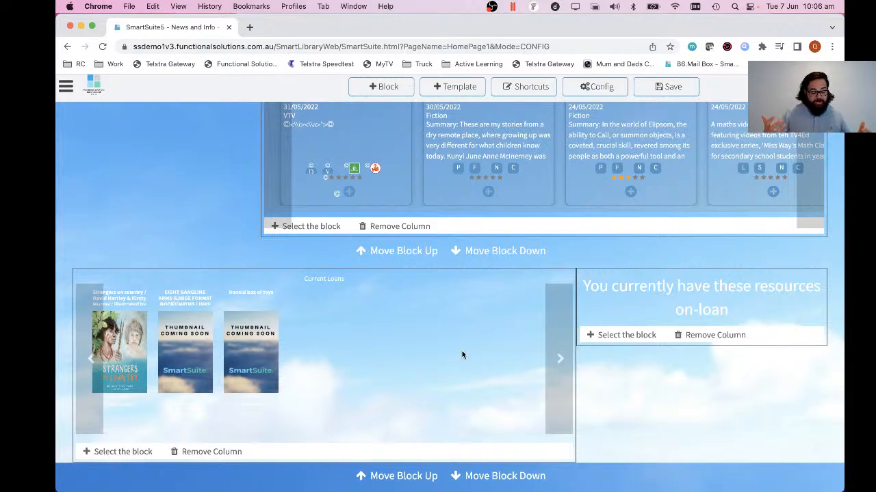
scroll(461, 351, "up", 10)
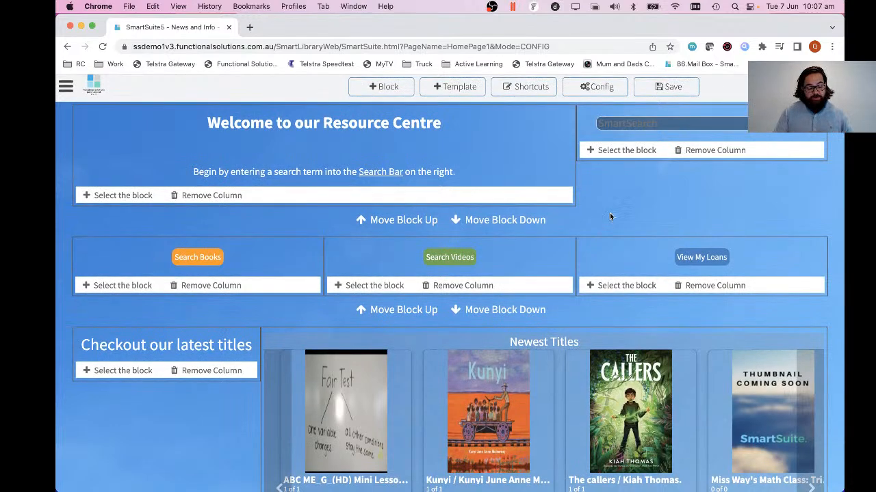
left_click(661, 89)
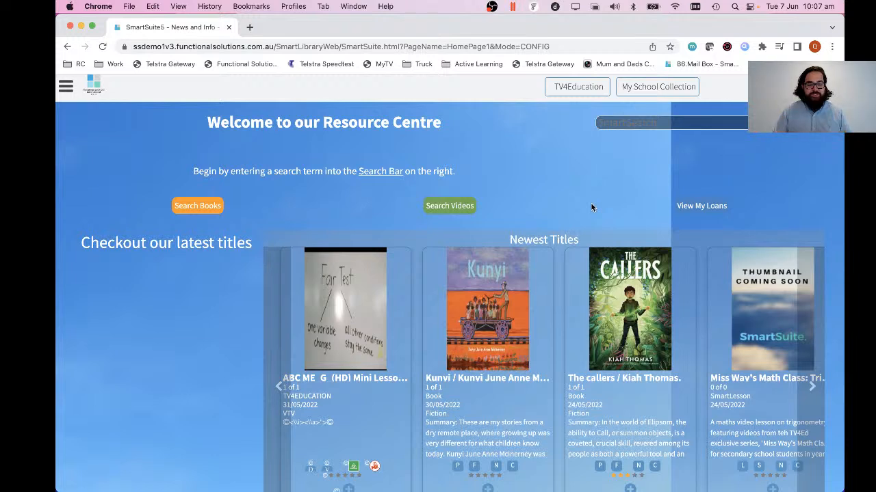
Search the library for "cat" from the homepage's SmartSearch bar.
left_click(625, 124)
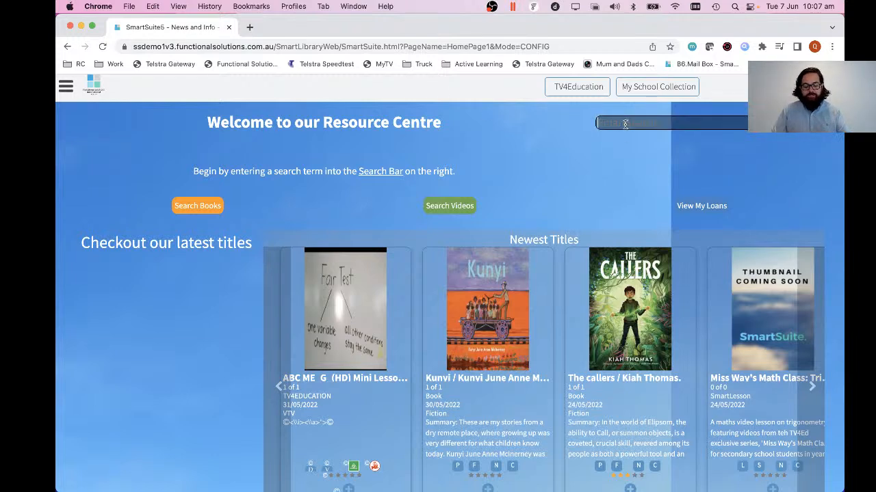
type("cat")
key("Return")
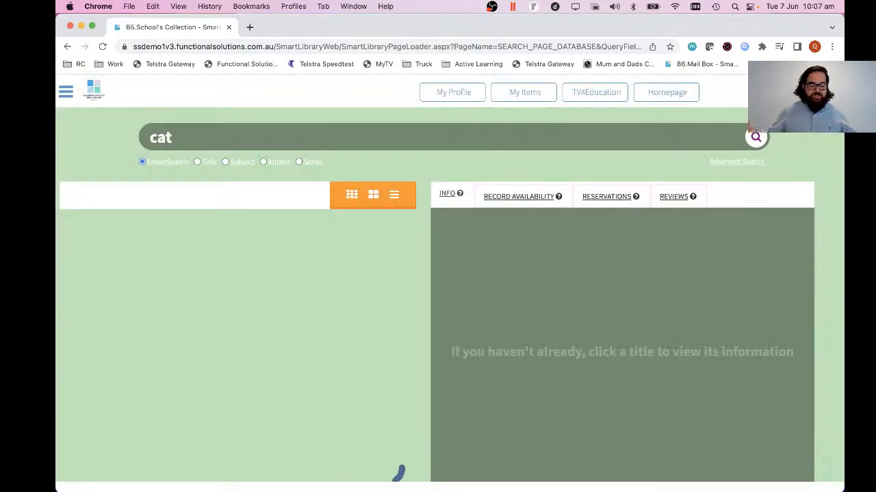
left_click(326, 48)
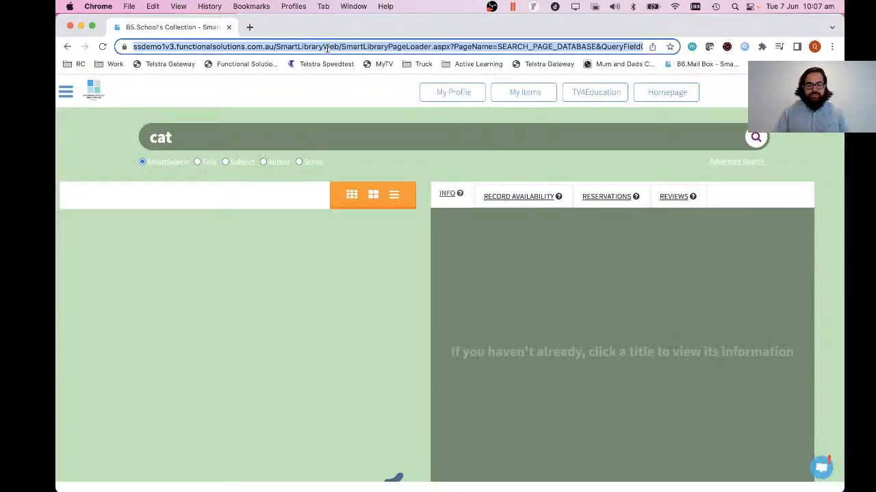
left_click(275, 49)
key("Return")
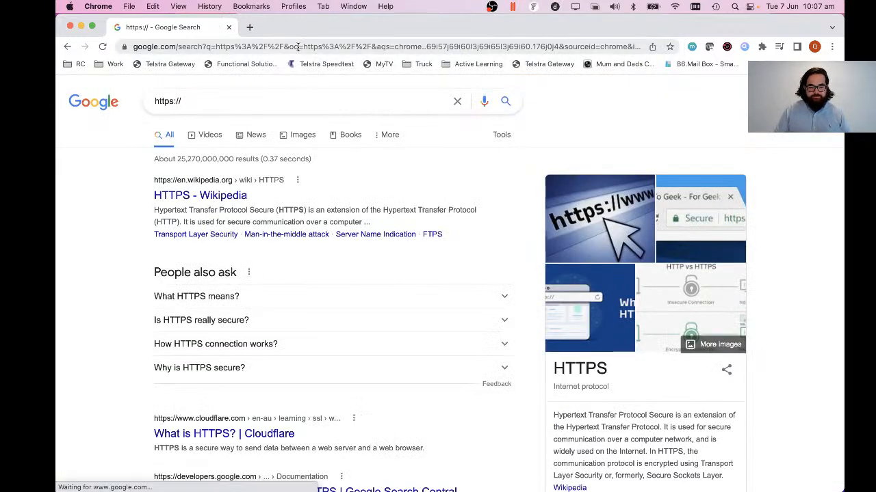
Load the library homepage from the site address ssdemo1v3.functionalsolutions.com.au.
left_click(298, 47)
type("ssdemo1v3.functionalsolutions.com.au")
key("Return")
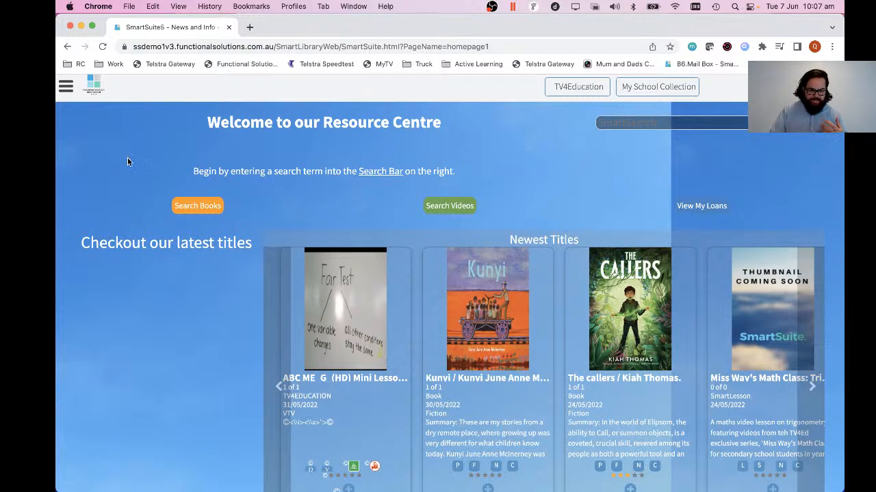
Put the homepage into page-settings editing and look through the available page templates.
left_click(67, 89)
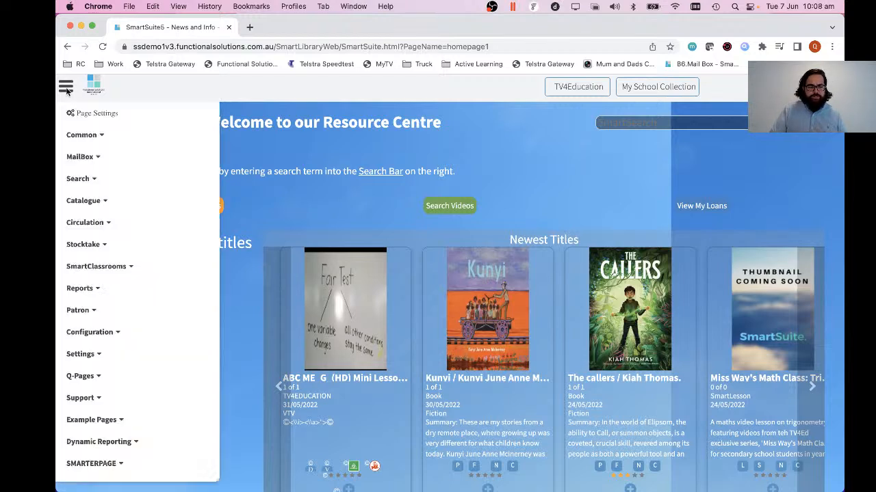
left_click(103, 114)
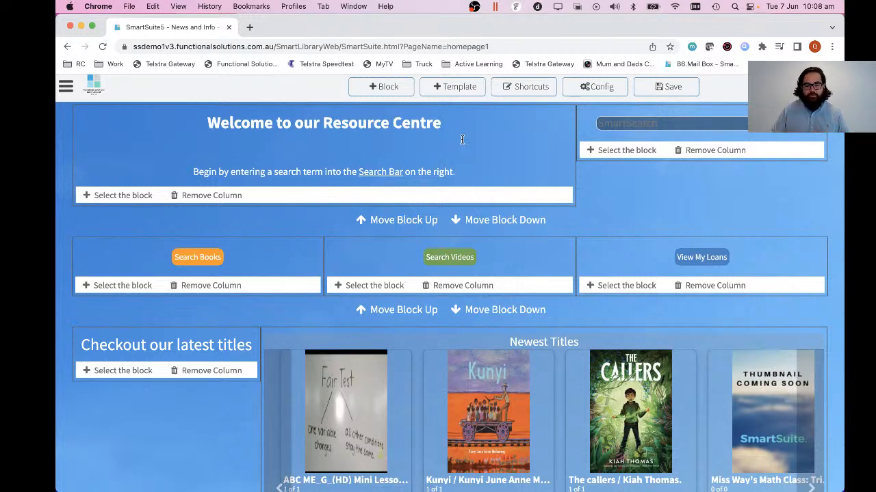
left_click(456, 89)
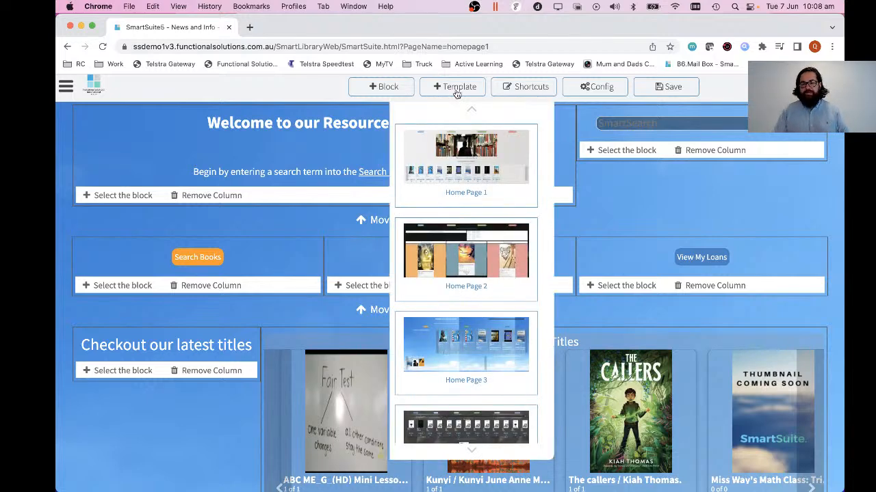
scroll(503, 186, "down", 3)
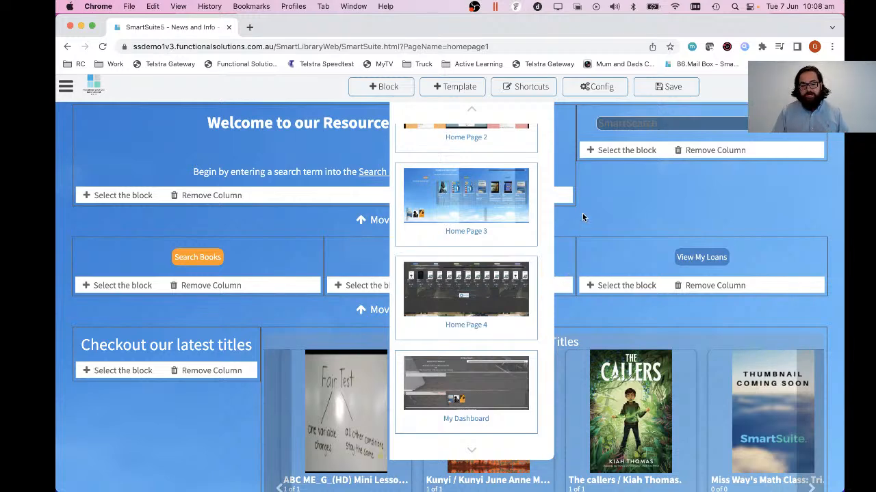
left_click(454, 92)
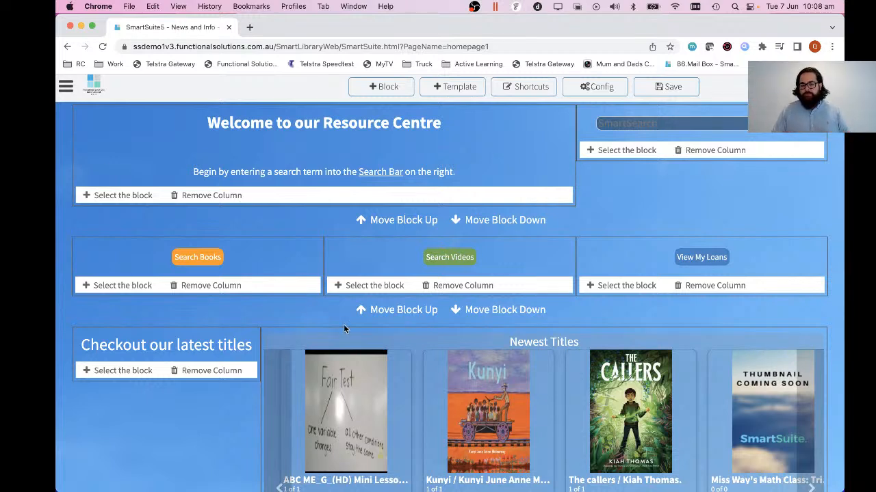
Replace the welcome heading with "Welcome to our Central Learning Hub".
left_click(488, 154)
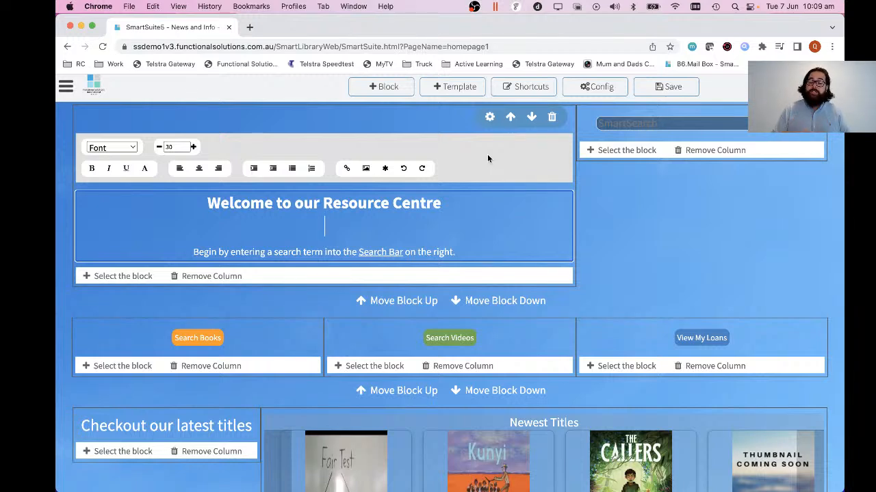
left_click(454, 206)
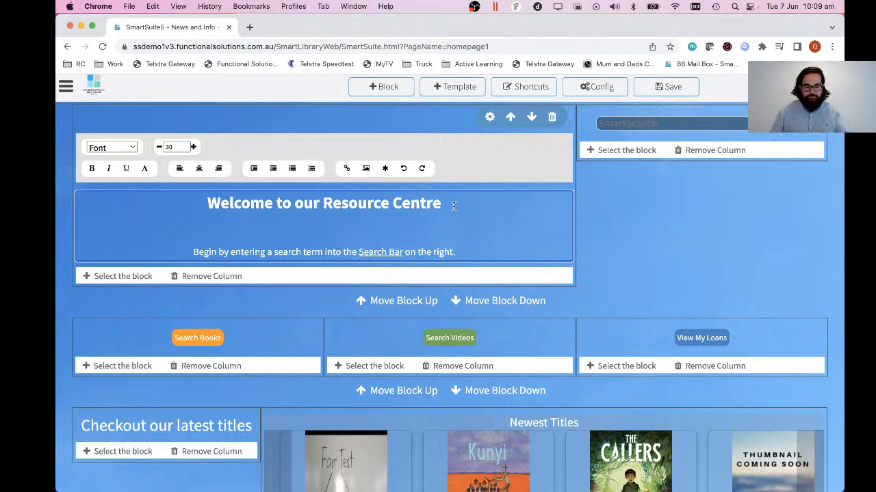
triple_click(453, 206)
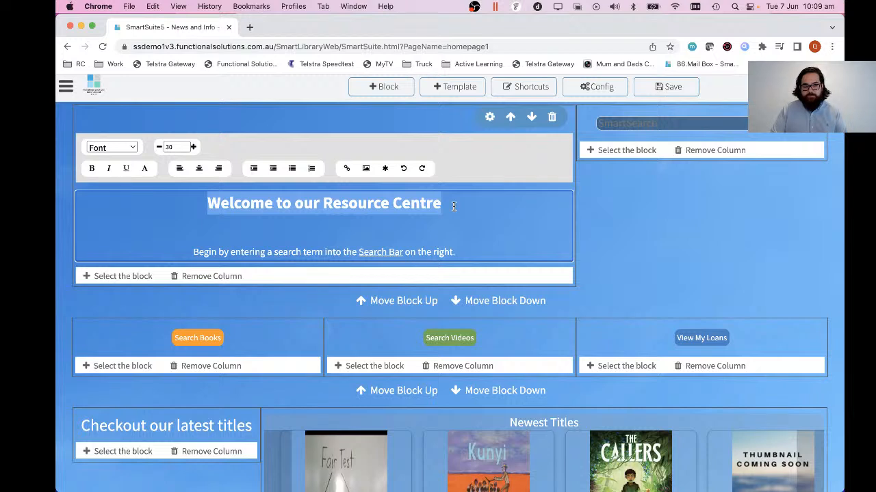
type("We")
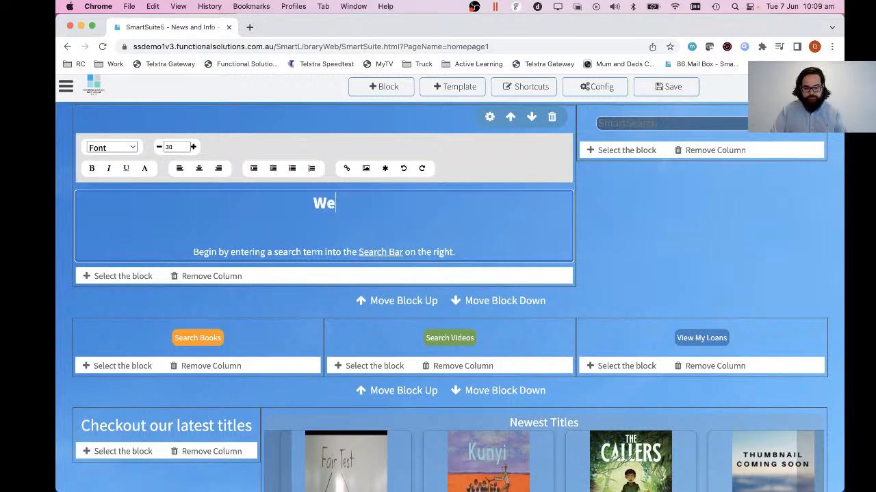
type("lcome to our Central Learnin")
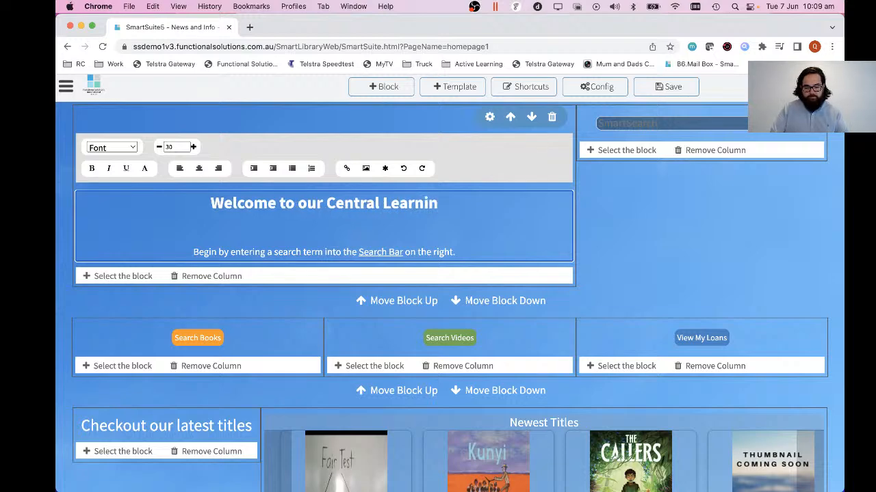
type("g Hub")
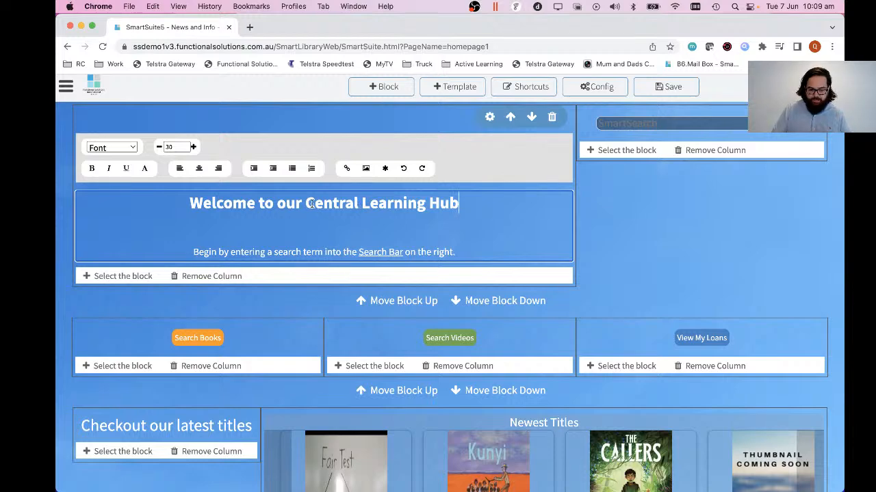
Colour the words "Central Learning Hub" in the heading bright green and save the page.
left_click_drag(305, 203, 459, 203)
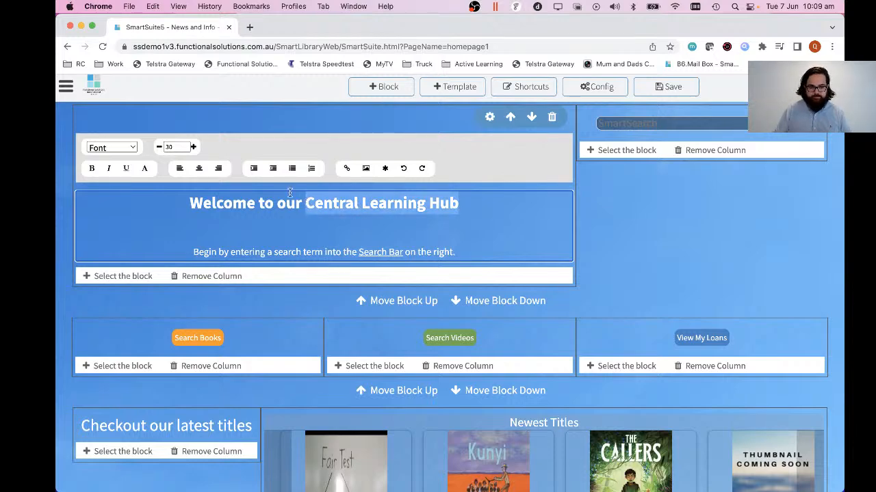
left_click(144, 169)
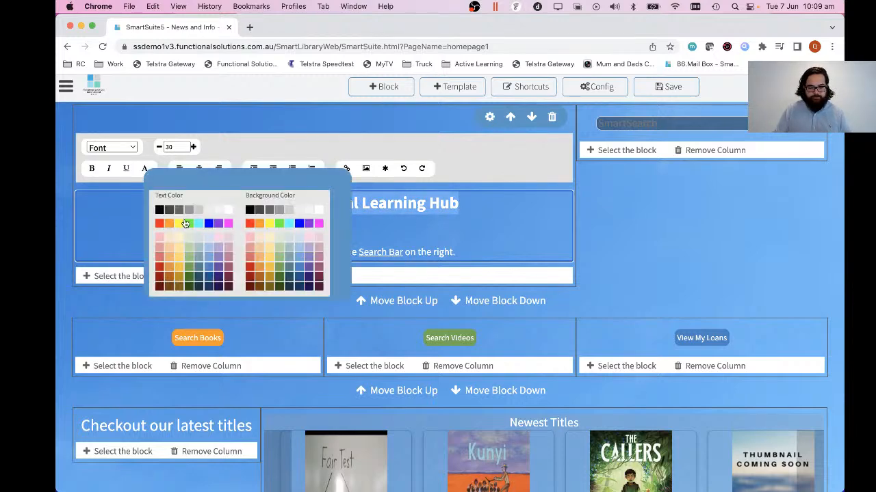
left_click(191, 227)
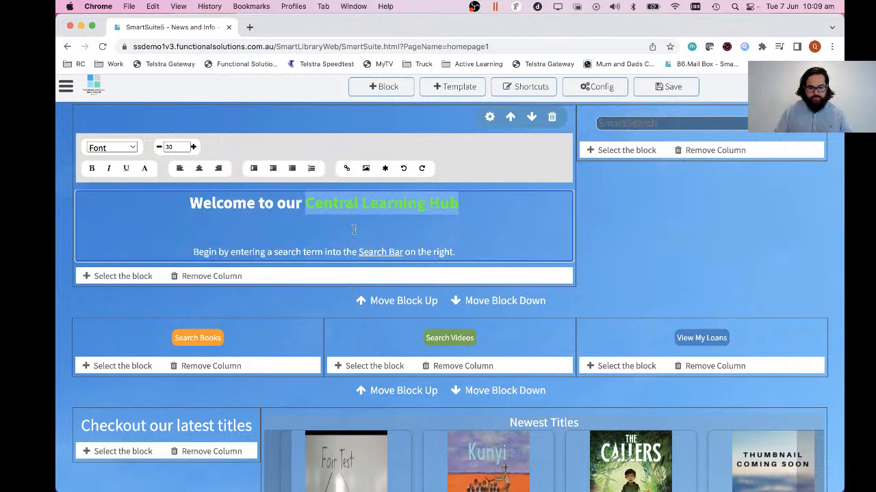
left_click(355, 230)
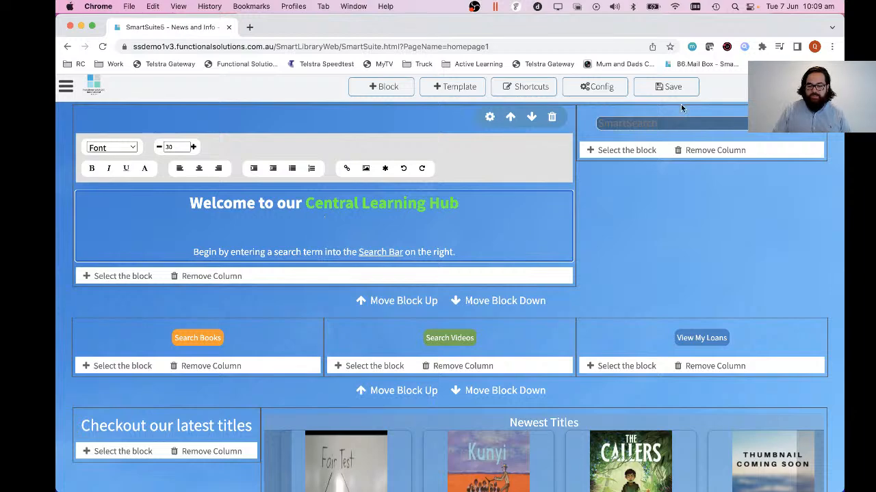
left_click(664, 87)
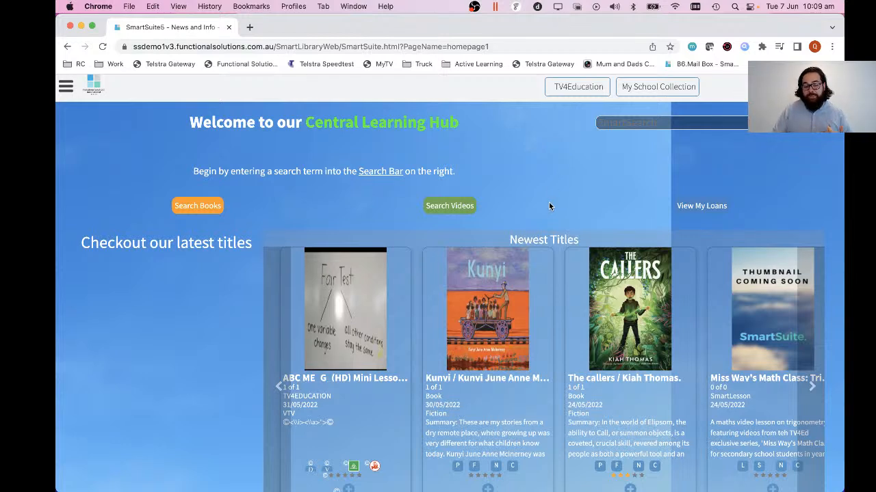
Open the book search from the homepage and copy an Advanced Search external link for the keyword "science".
left_click(195, 211)
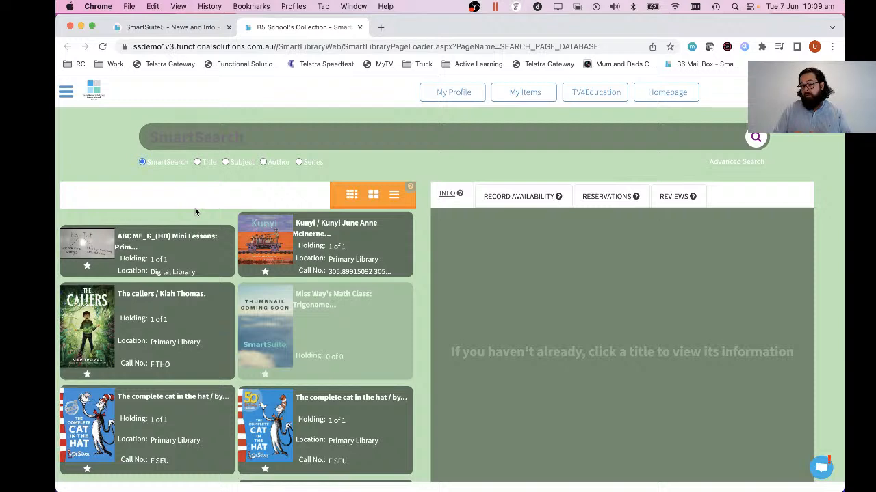
left_click(741, 163)
left_click(702, 247)
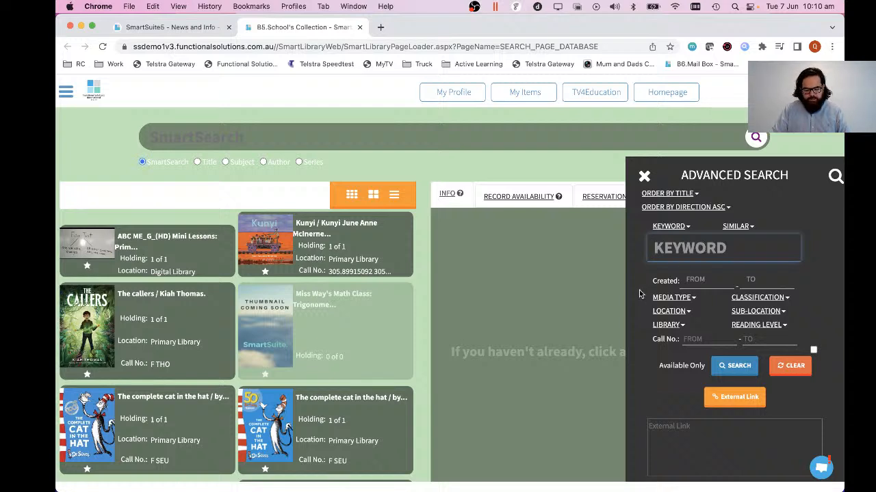
type("science")
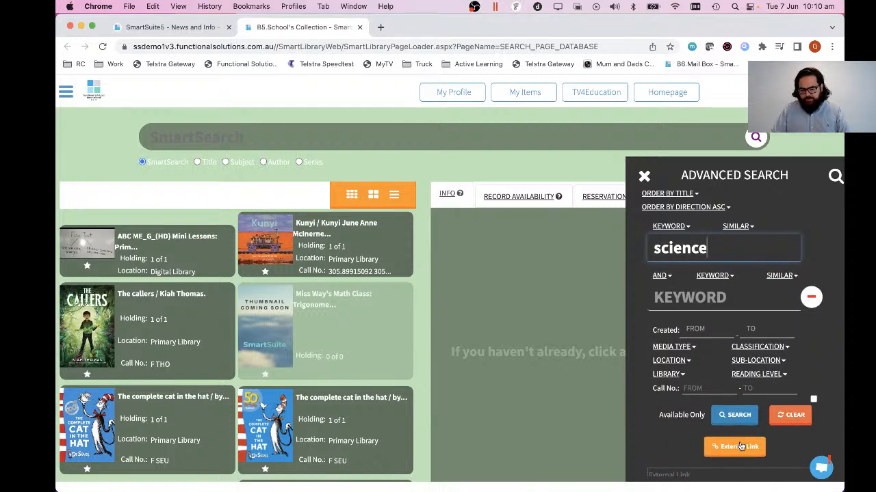
left_click(740, 446)
left_click(546, 108)
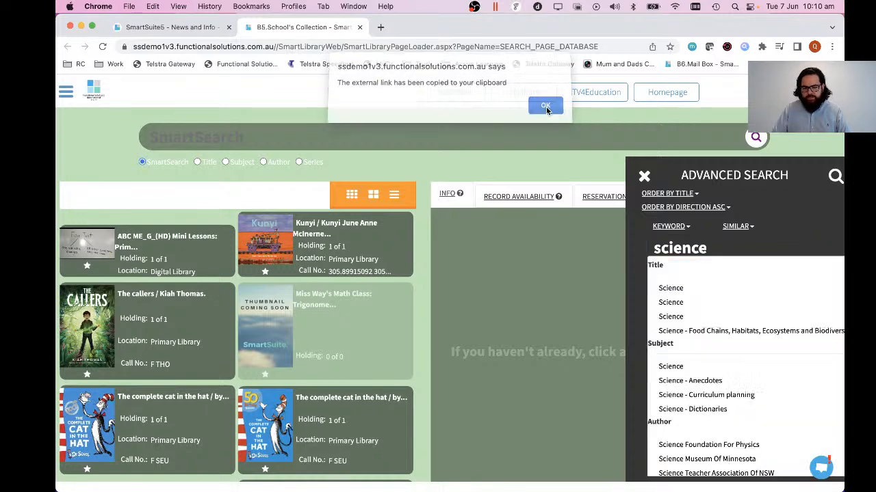
left_click(625, 320)
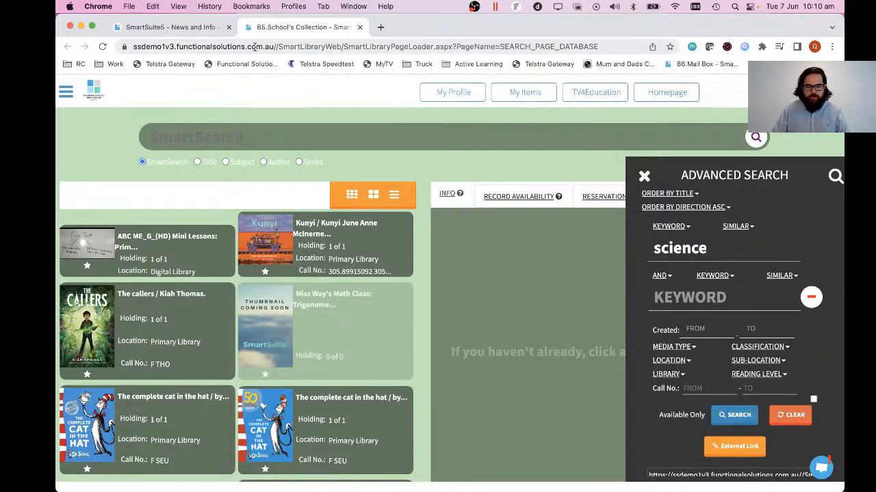
Return to the homepage in editing mode and replace the Search Books button's link with the copied science search link.
left_click(174, 27)
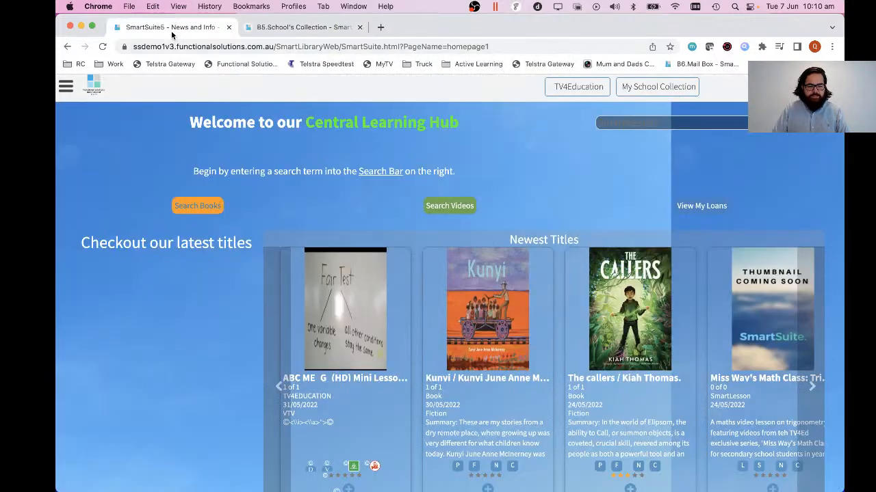
left_click(66, 86)
left_click(86, 115)
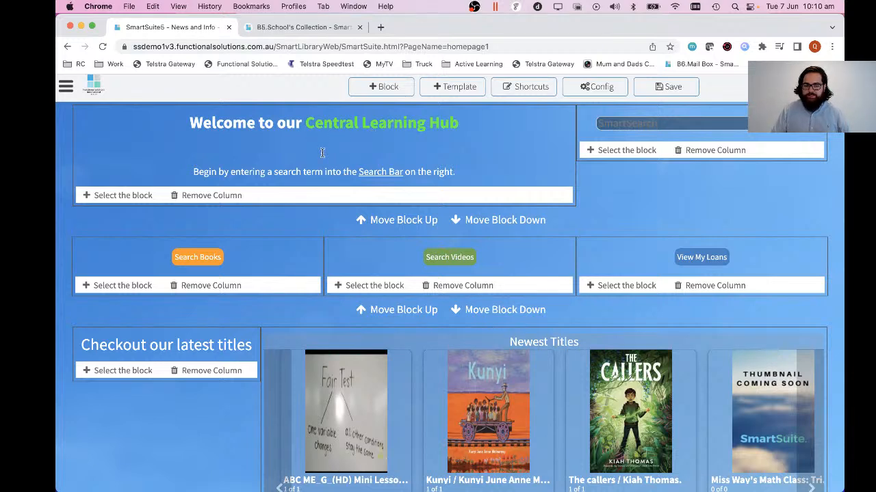
left_click(247, 264)
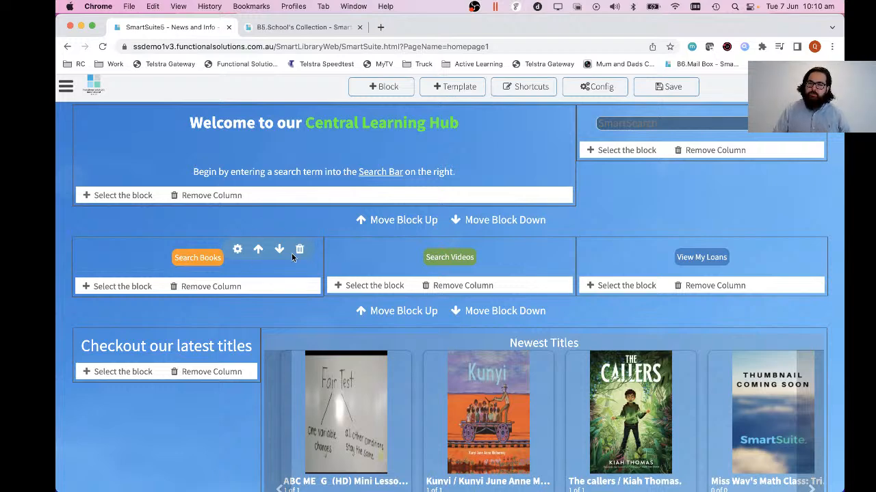
left_click(237, 251)
triple_click(333, 295)
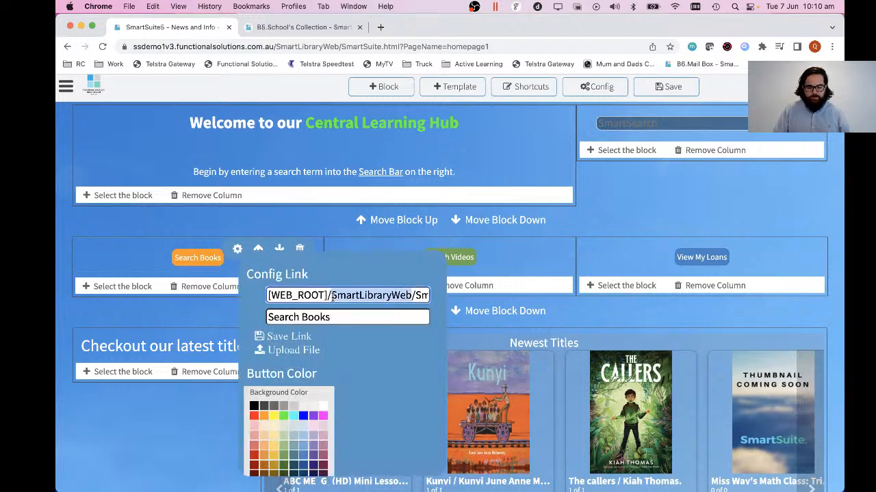
key("ctrl+v")
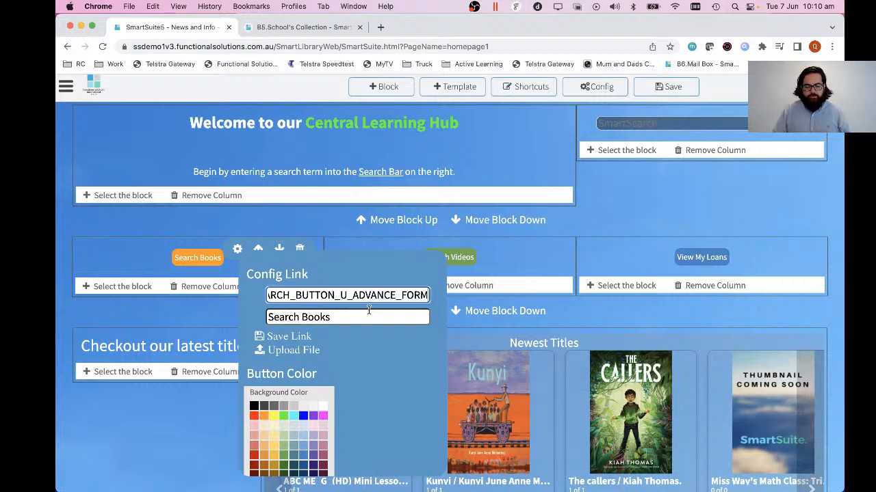
key("Up")
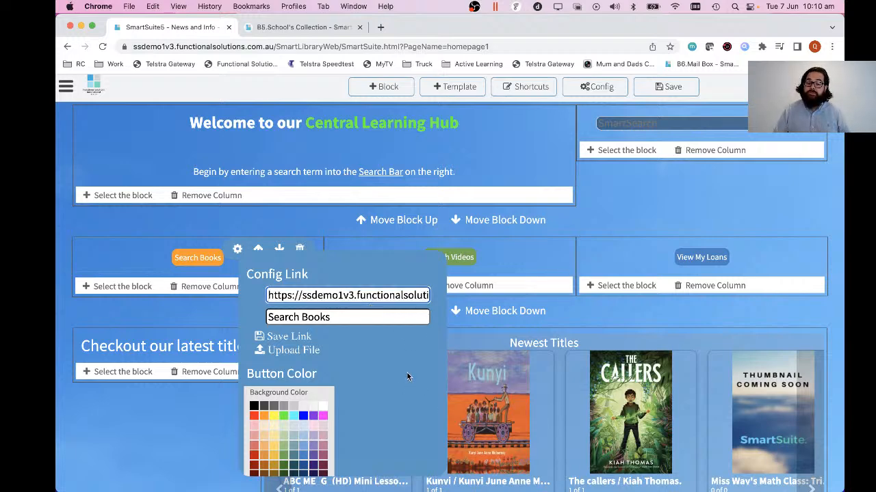
Change the Search Books button's label to "Click to find Science Resources".
triple_click(342, 317)
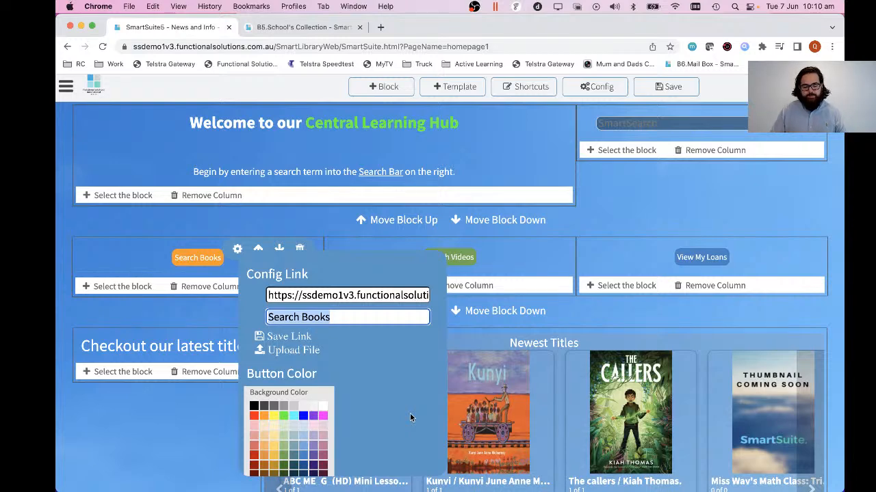
key("Left")
key("Right")
key("Left")
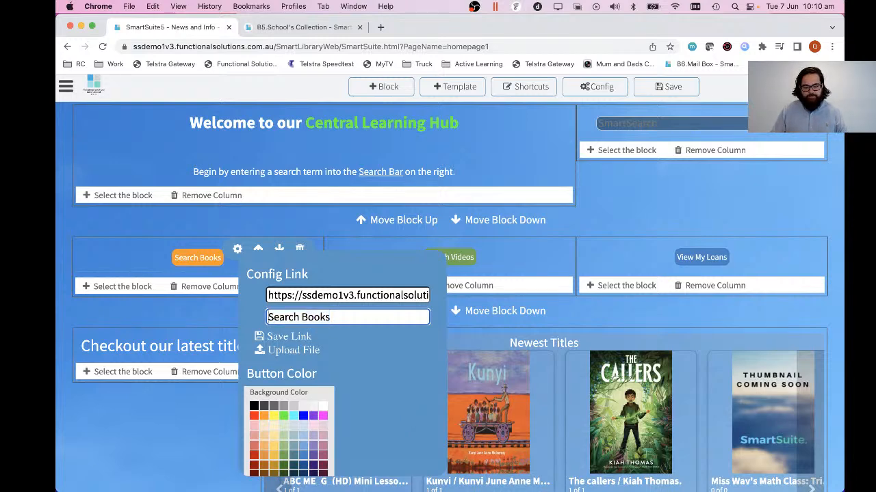
key("super+a")
type("Click to find S")
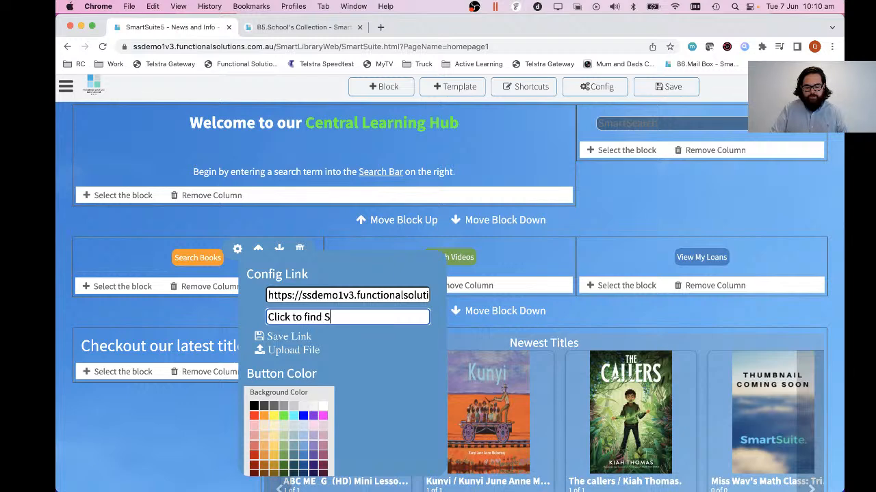
type("cience Resources")
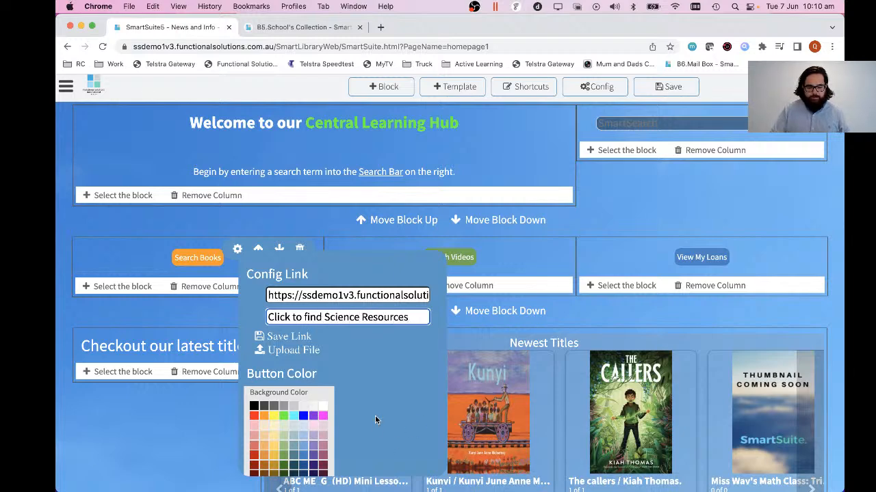
Set the science resources block's front colour to black.
scroll(375, 415, "down", 5)
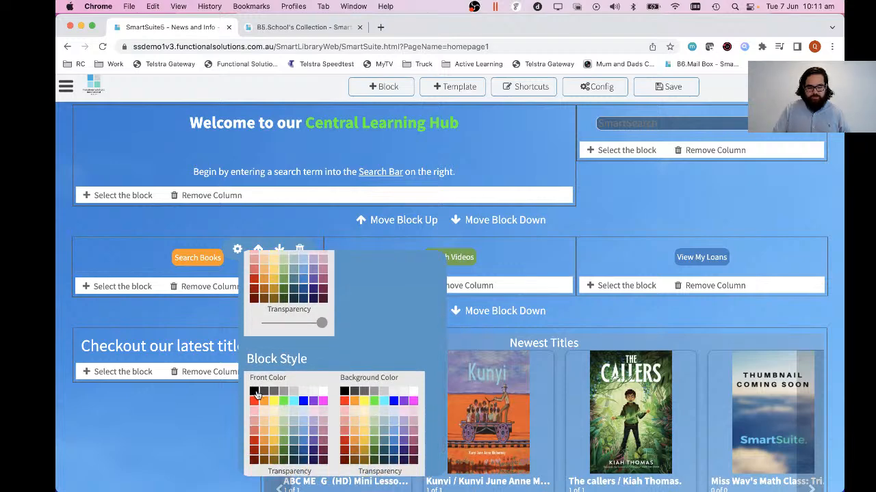
left_click(255, 392)
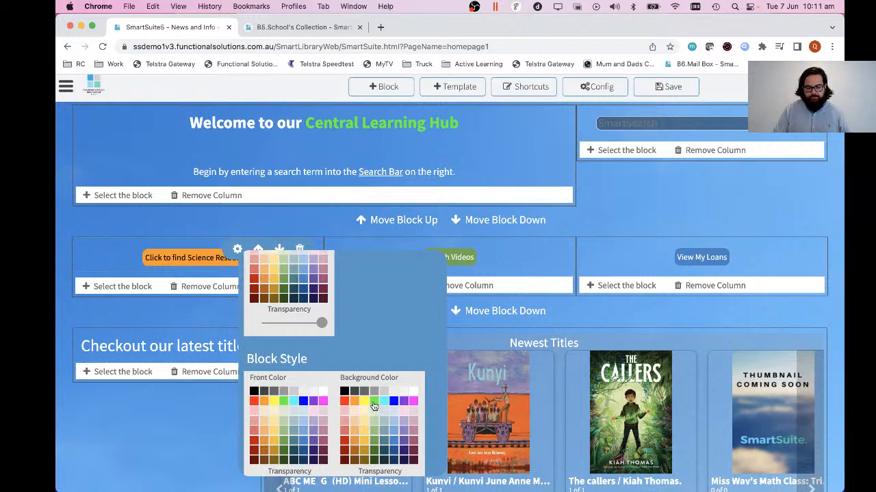
scroll(373, 406, "down", 2)
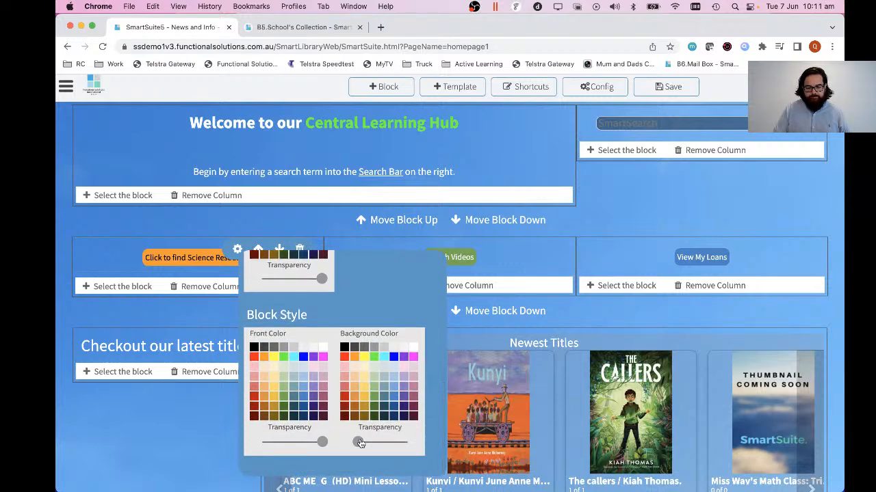
mouse_move(359, 442)
left_mouse_down()
mouse_move(379, 444)
mouse_move(350, 443)
left_mouse_up()
Give the science resources button a bright green background and save both its link and the page.
scroll(332, 378, "up", 3)
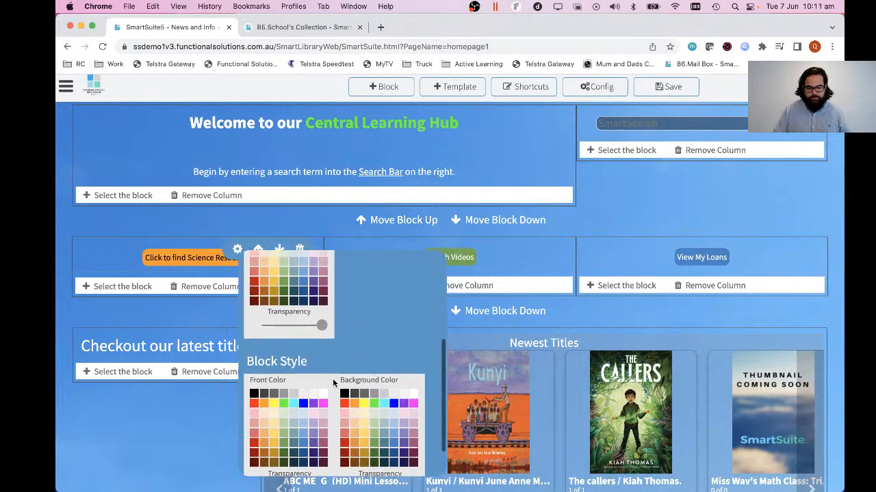
left_click(283, 330)
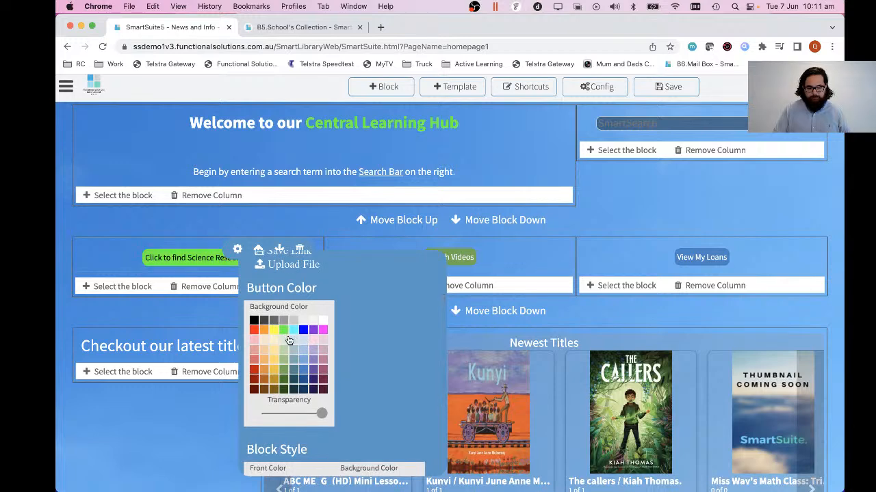
scroll(369, 358, "down", 4)
scroll(369, 358, "up", 6)
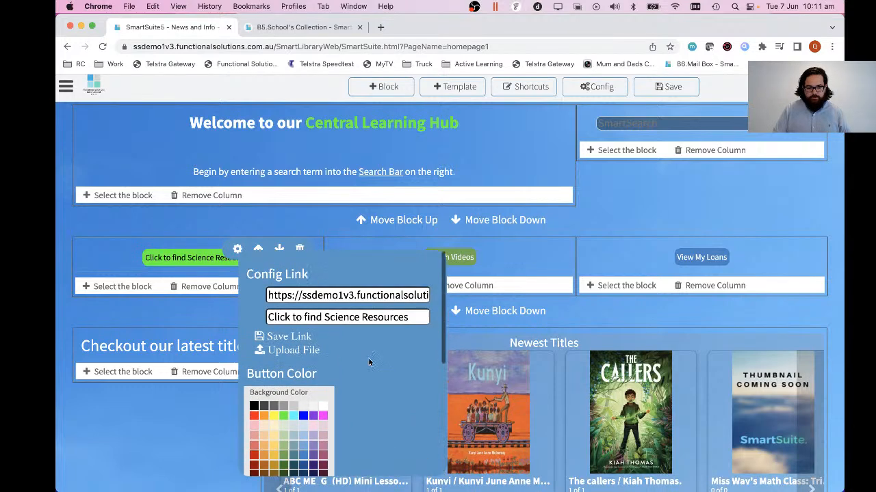
left_click(280, 336)
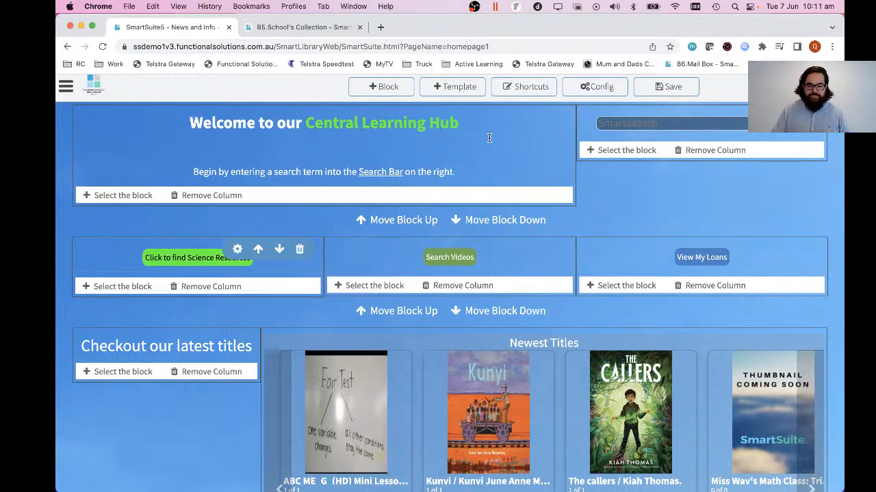
left_click(666, 87)
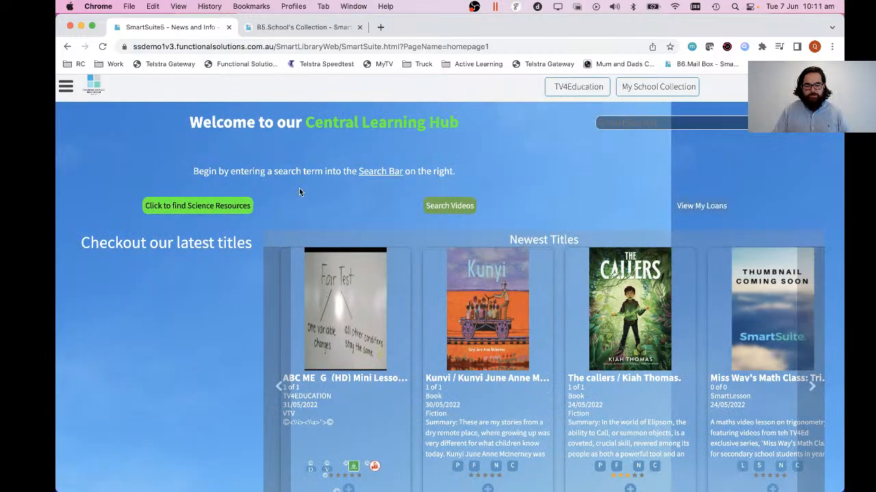
Test the science resources button by opening its link, and return to the homepage in editing mode.
left_click(190, 210)
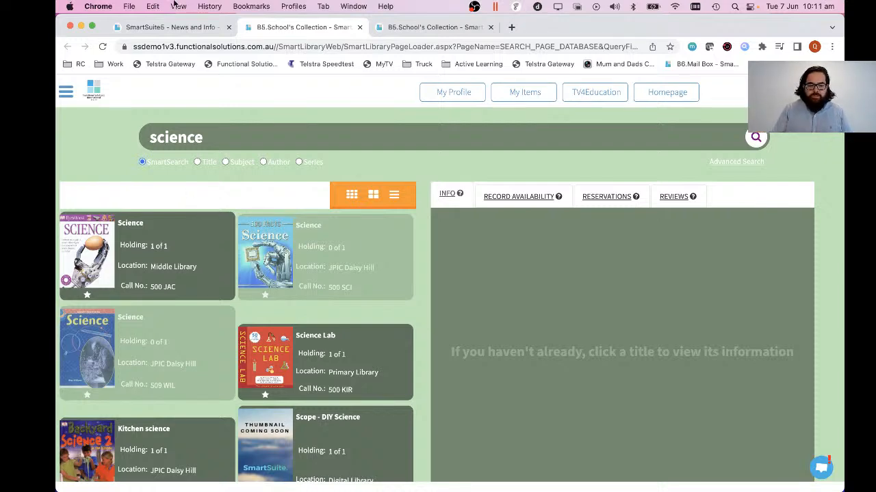
left_click(168, 27)
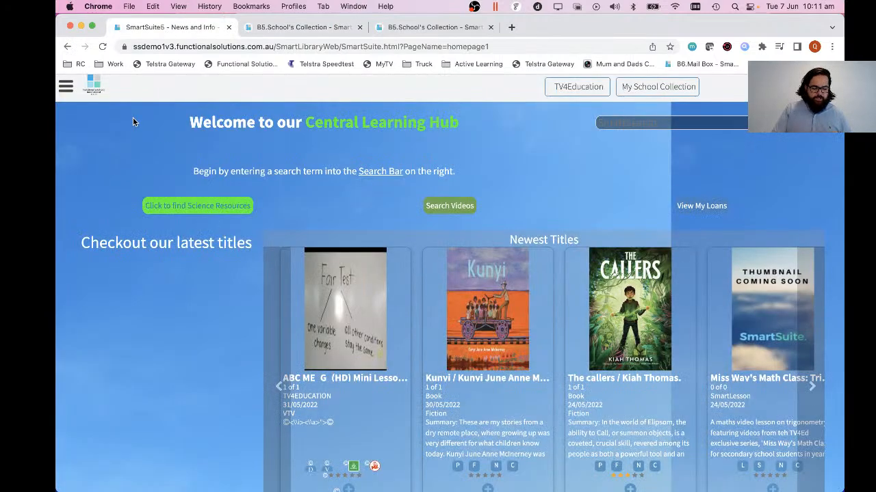
left_click(68, 88)
left_click(84, 112)
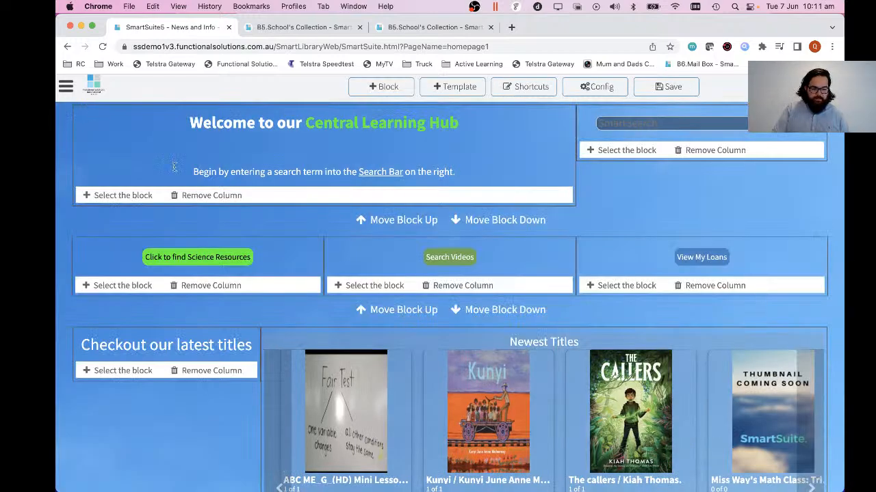
Check the link and colour settings of the Search Videos button without changing them.
scroll(305, 259, "down", 1)
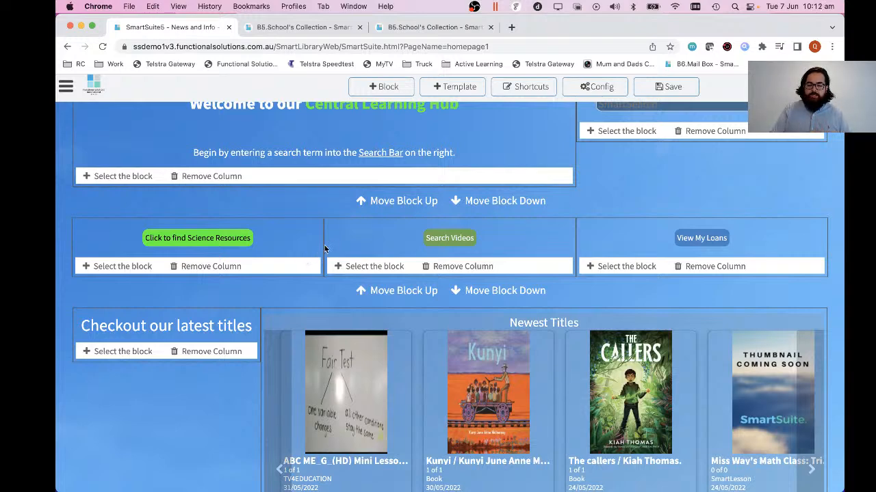
left_click(347, 243)
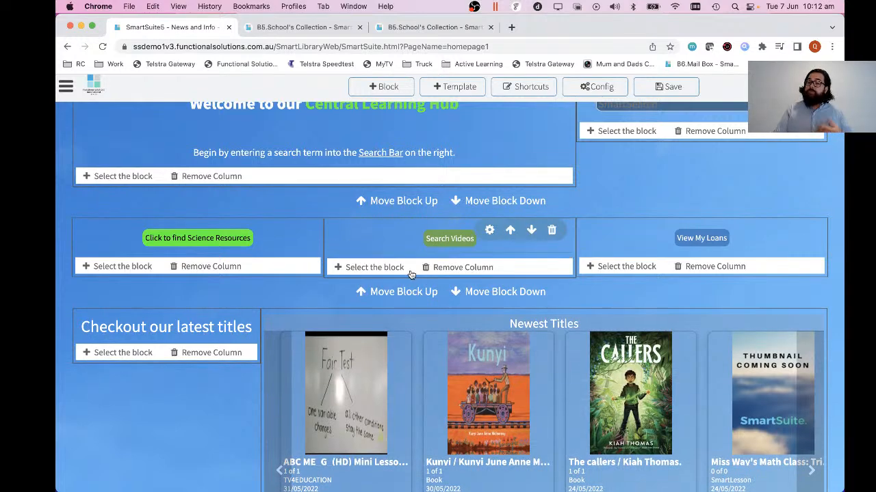
left_click(490, 231)
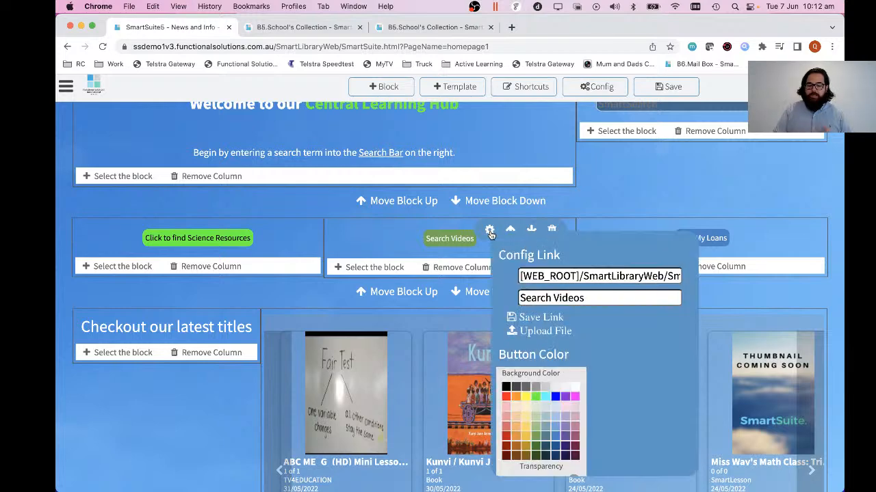
left_click(485, 254)
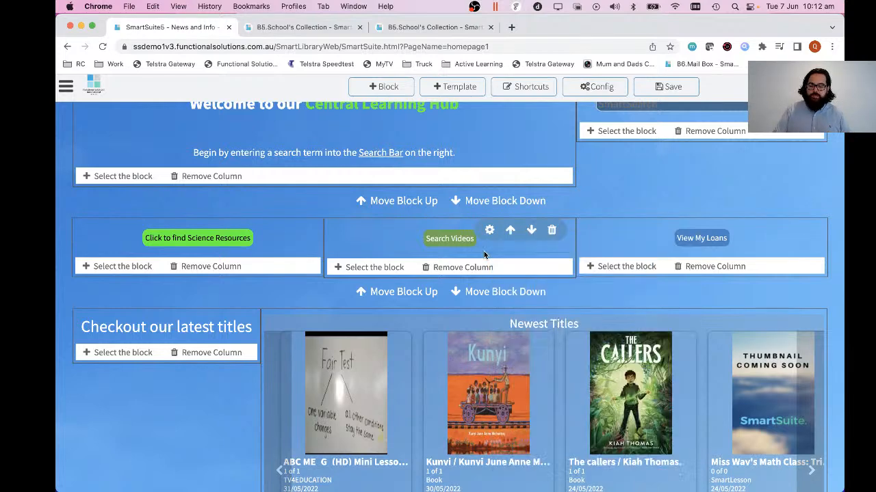
scroll(485, 255, "up", 1)
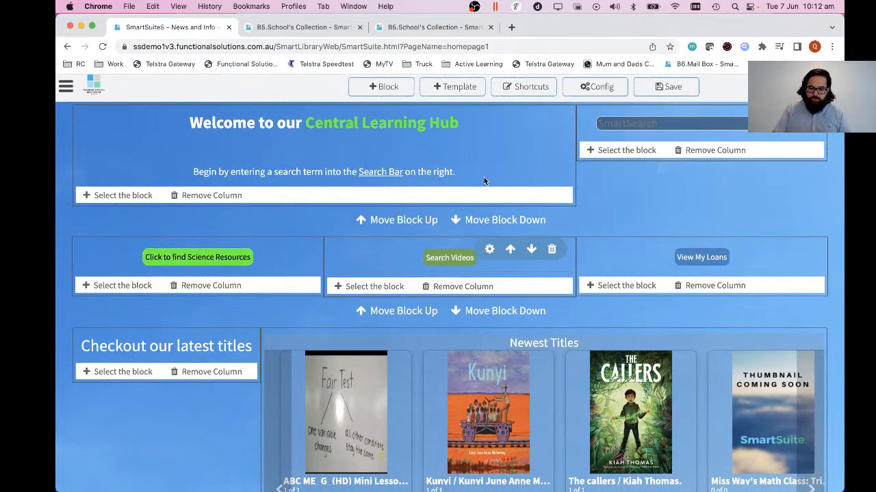
left_click(474, 147)
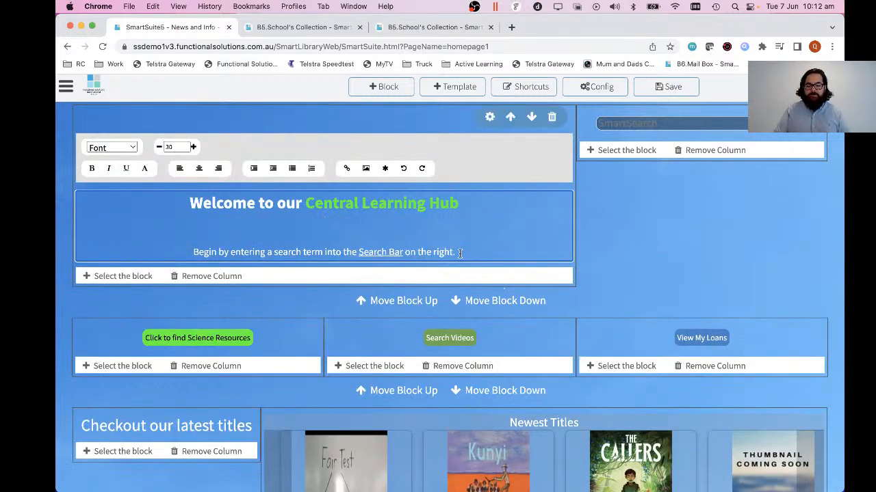
type("kug iuh")
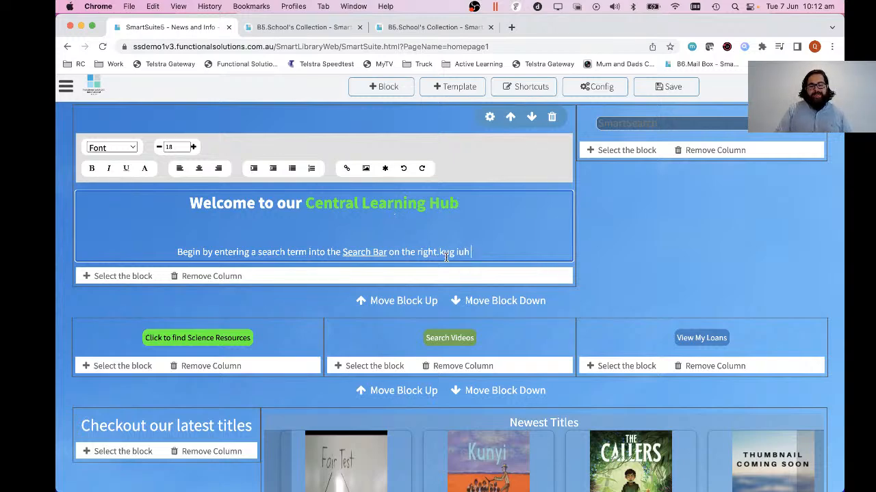
key("BackSpace")
key("BackSpace")
key("BackSpace")
key("BackSpace")
key("BackSpace")
key("BackSpace")
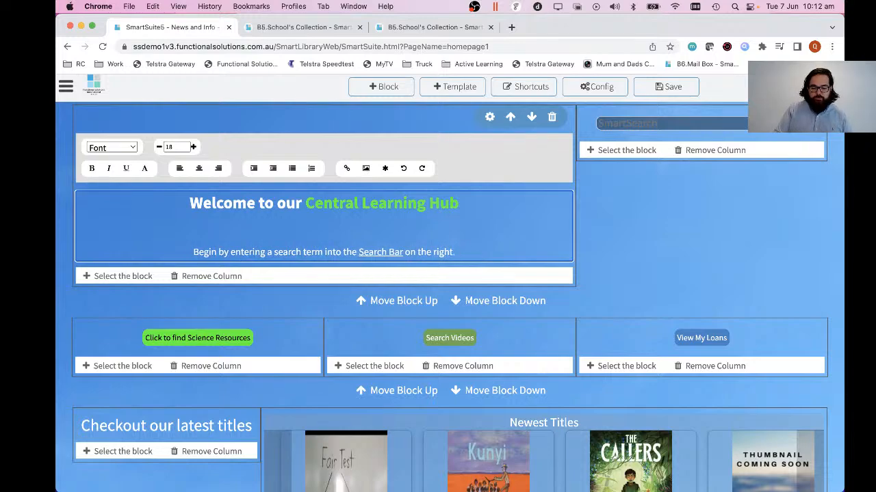
Look over the Newest Titles and Current Loans blocks on the homepage.
scroll(647, 240, "down", 10)
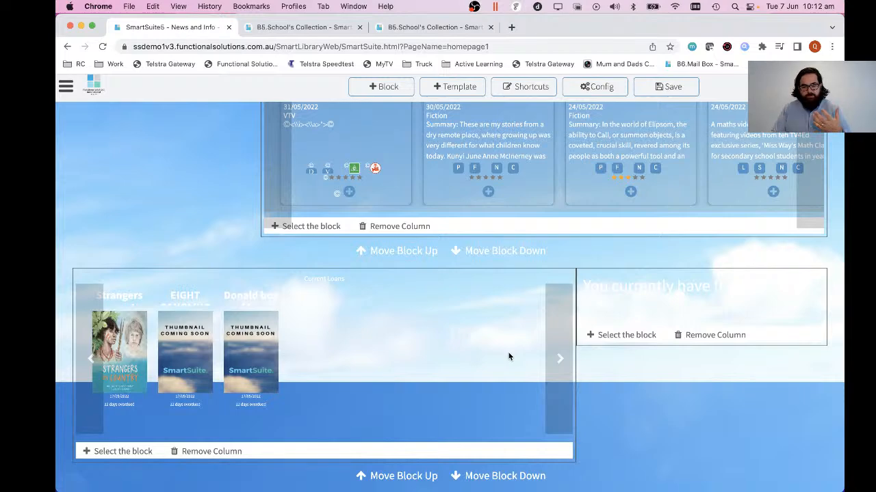
scroll(508, 356, "up", 5)
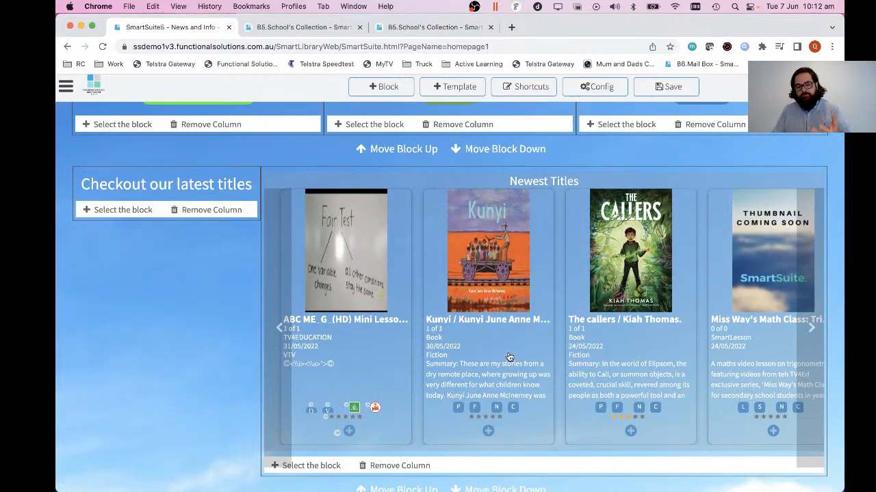
mouse_move(803, 302)
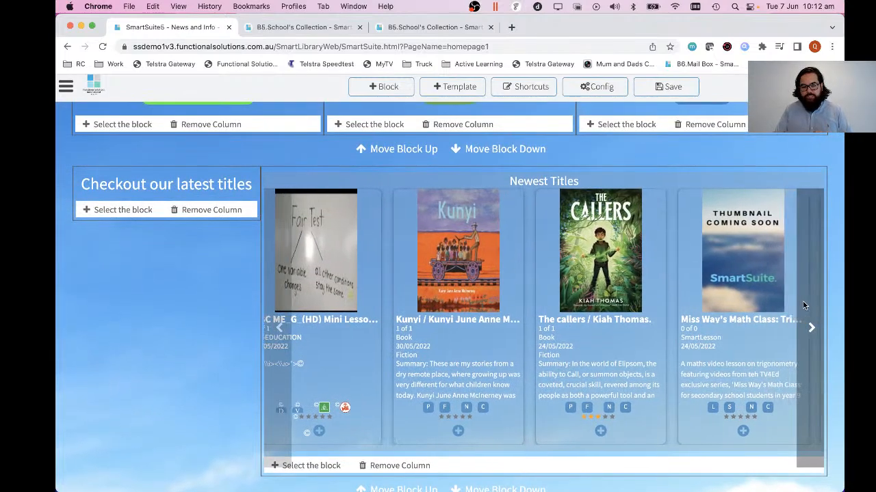
scroll(803, 302, "up", 2)
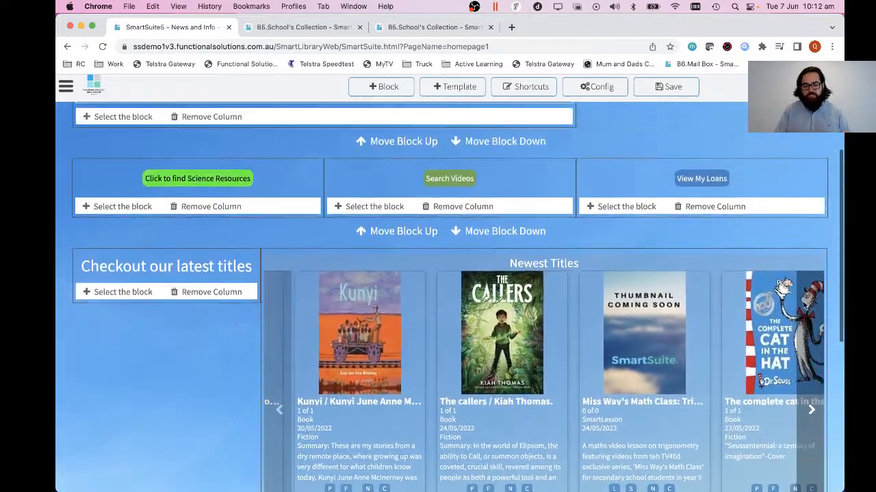
scroll(803, 302, "up", 3)
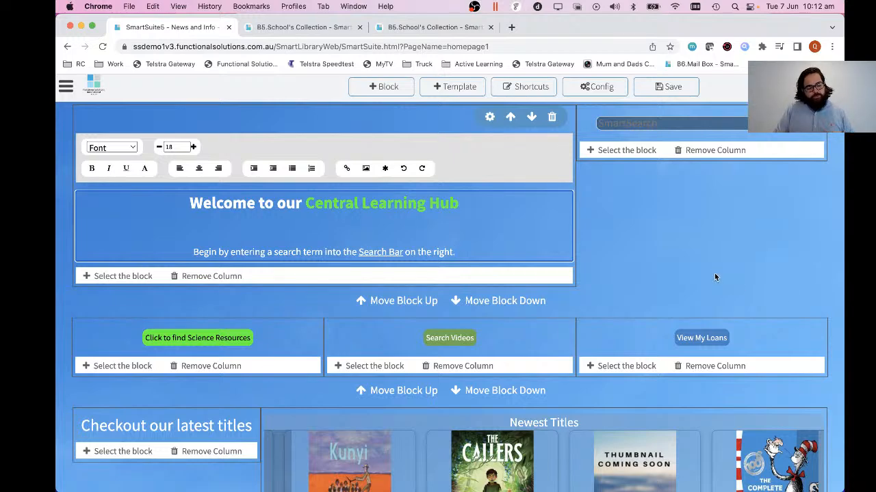
Review the available column layouts for a new content block, from one column up to the multi-column and uneven splits.
left_click(387, 90)
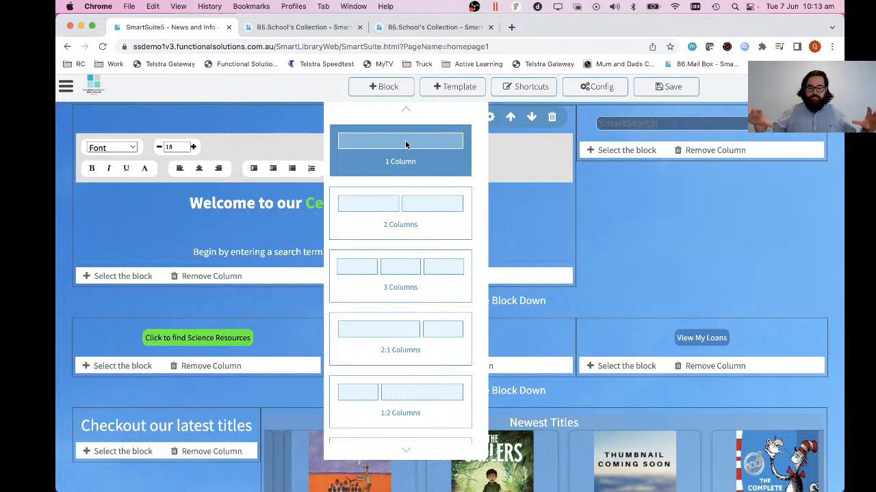
scroll(414, 191, "down", 2)
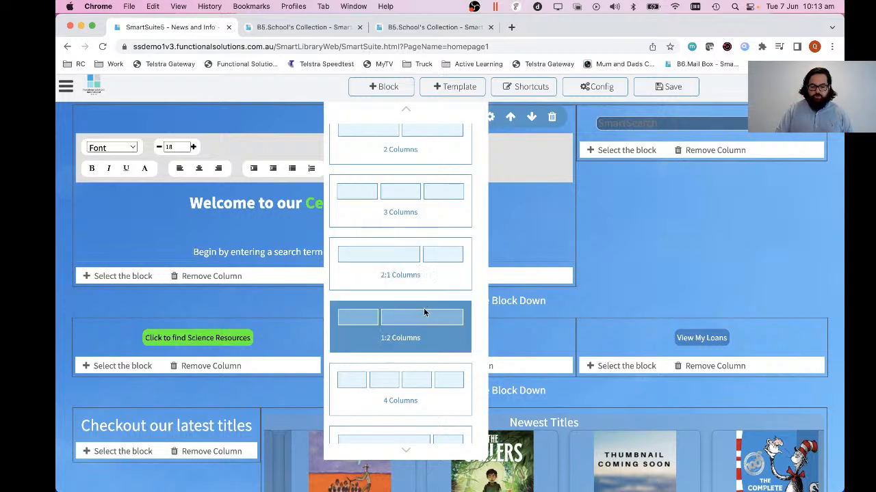
scroll(422, 326, "down", 2)
scroll(391, 318, "down", 5)
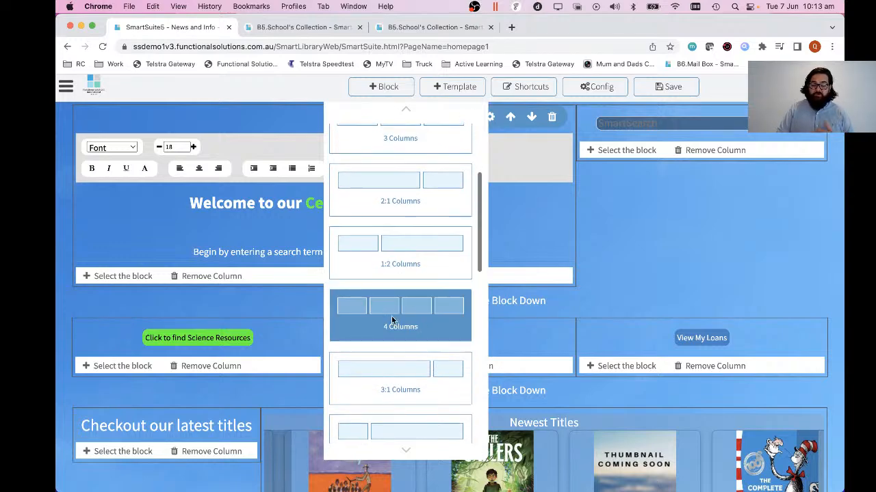
scroll(391, 316, "down", 4)
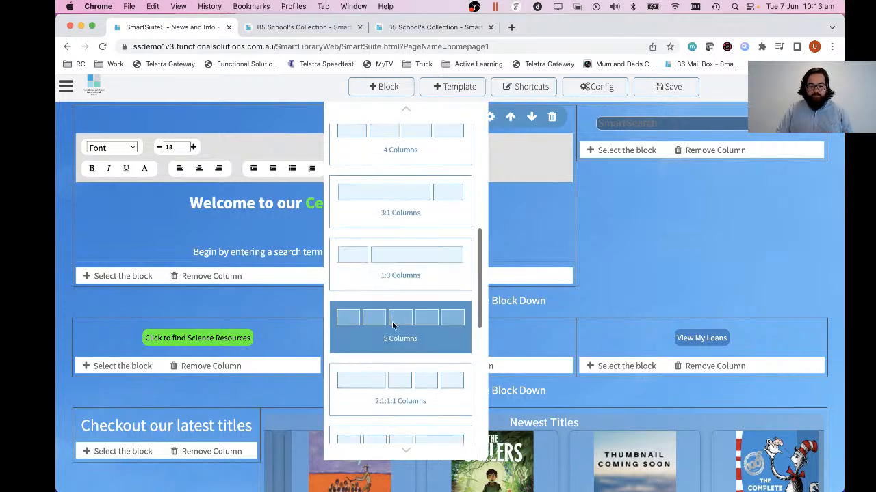
scroll(396, 359, "up", 2)
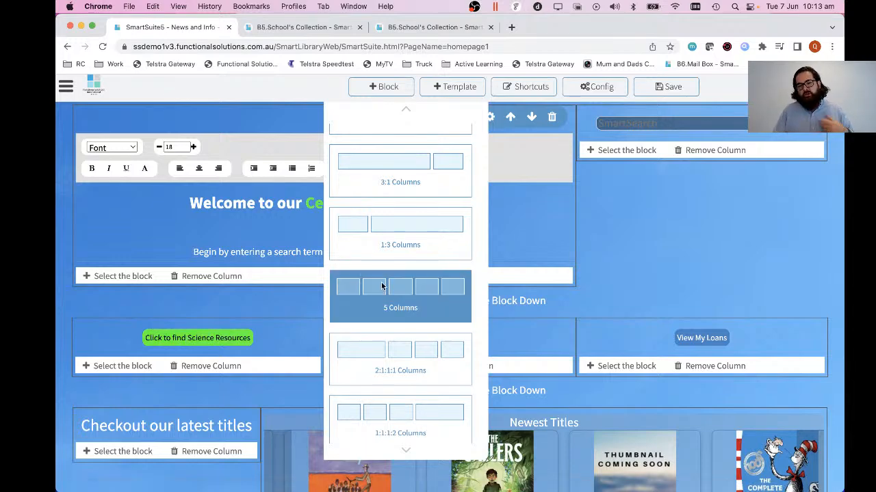
scroll(609, 286, "down", 5)
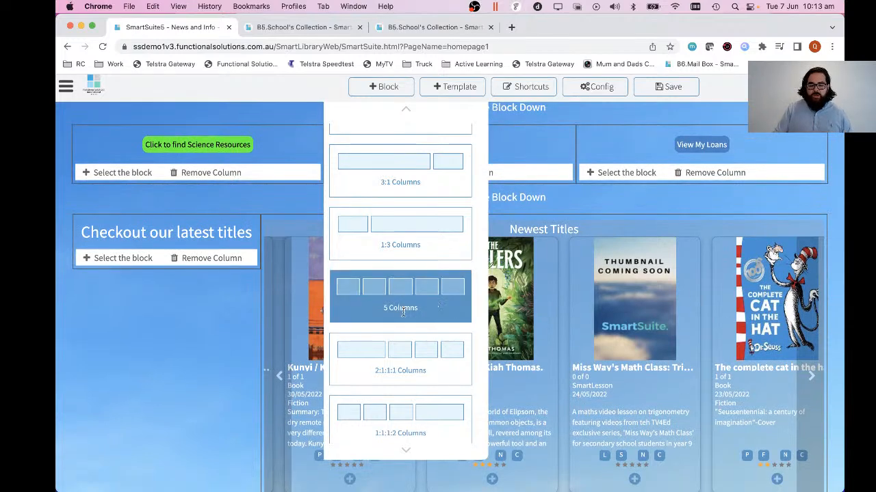
scroll(403, 311, "down", 5)
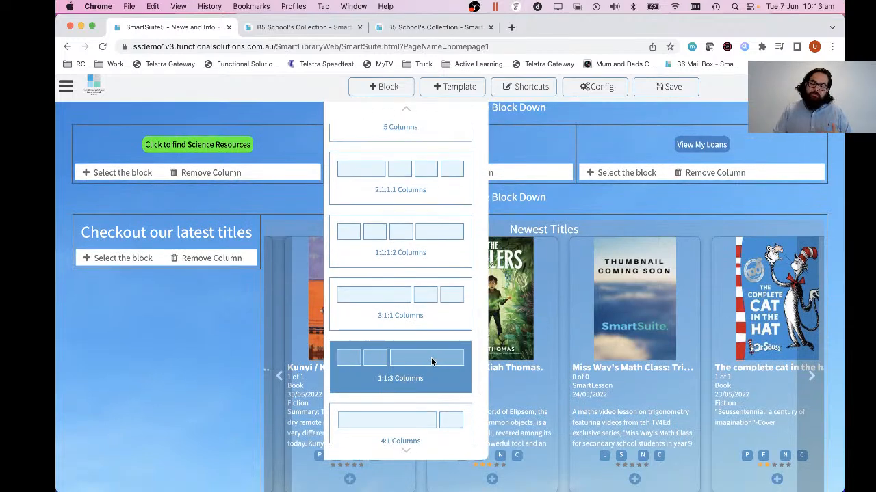
scroll(434, 345, "up", 2)
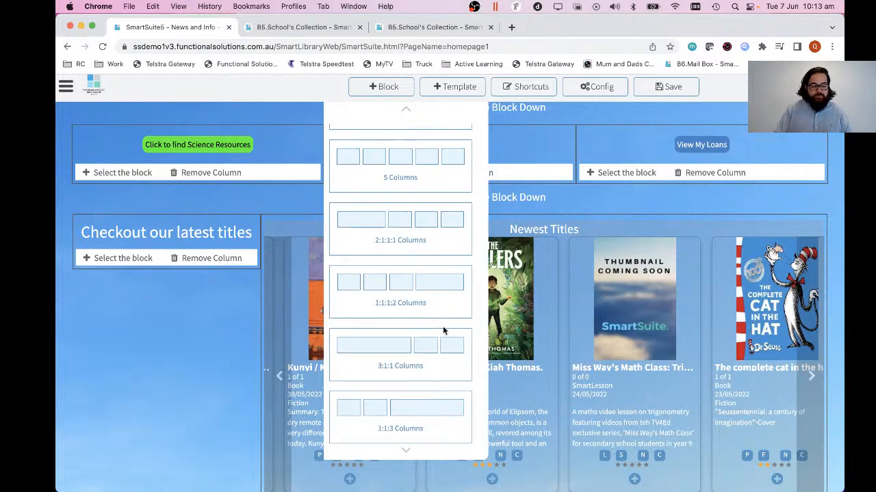
scroll(437, 332, "down", 1)
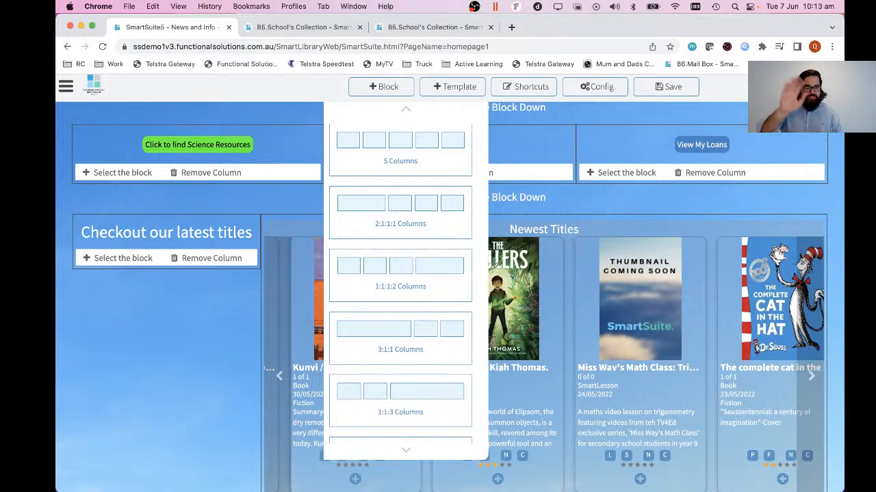
scroll(413, 307, "up", 3)
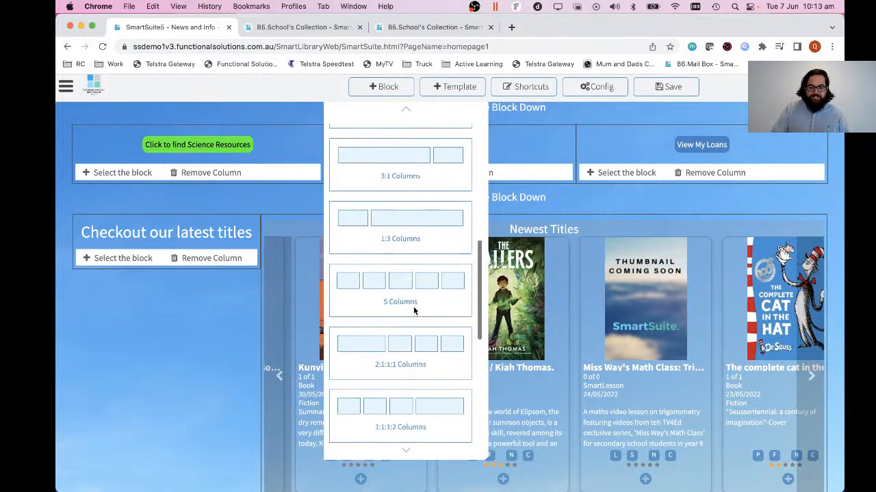
scroll(413, 308, "down", 5)
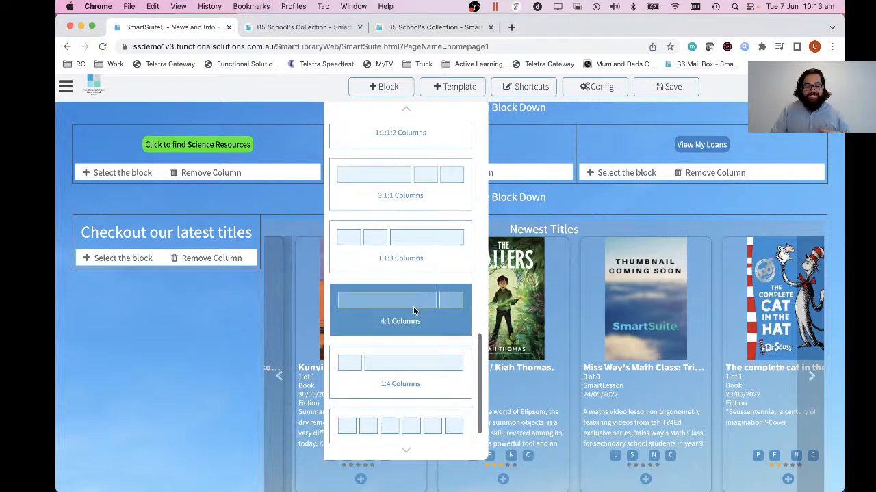
scroll(411, 328, "up", 3)
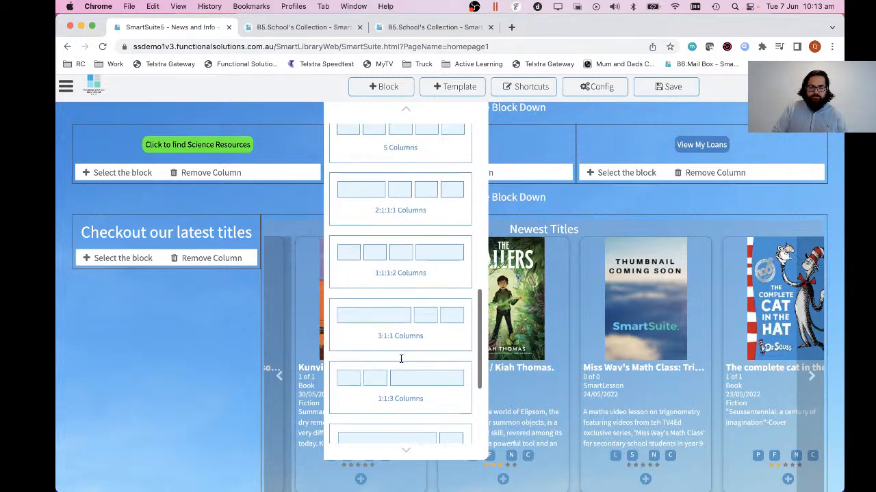
scroll(401, 358, "up", 10)
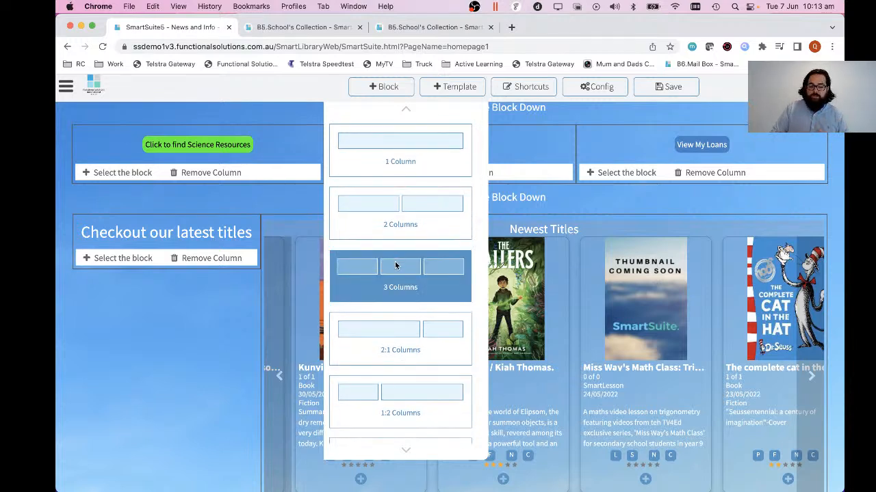
scroll(396, 260, "down", 2)
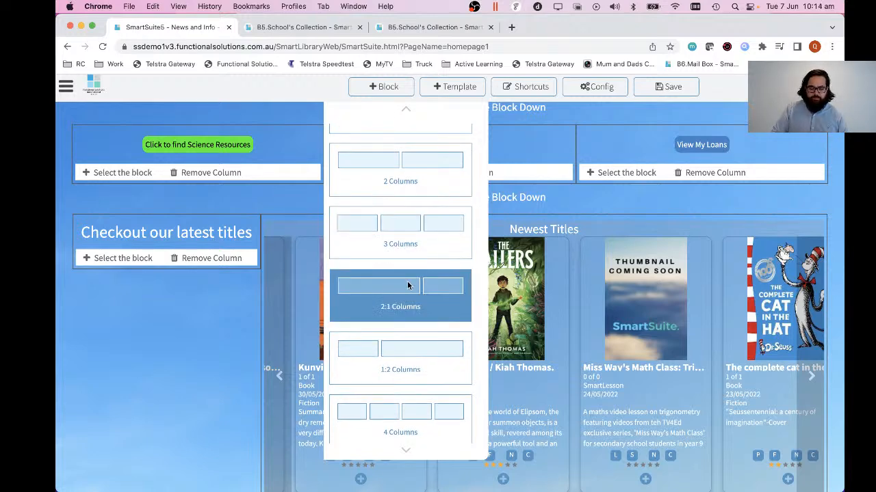
scroll(418, 314, "down", 2)
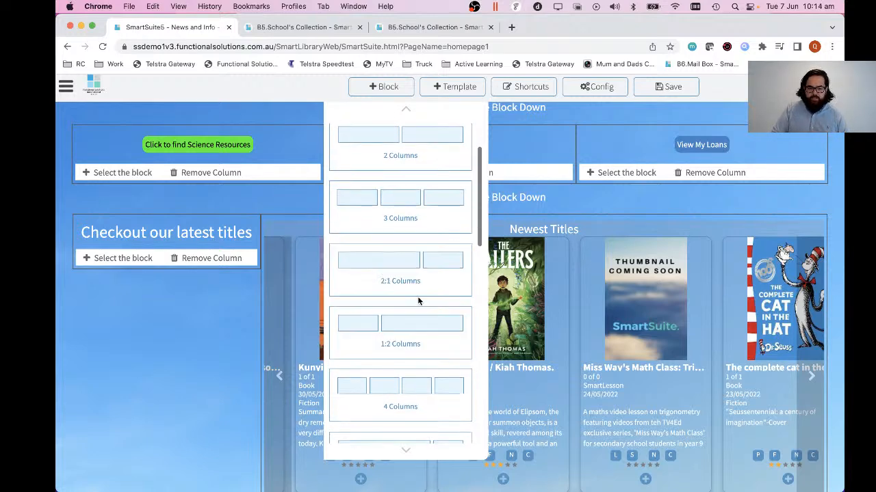
scroll(417, 296, "up", 3)
scroll(420, 296, "up", 1)
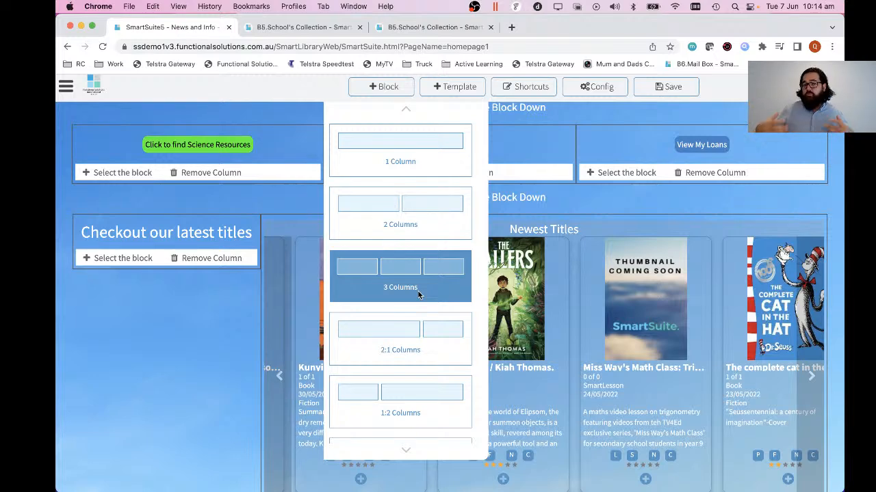
Add a content block with the 1:2 Columns layout to the homepage.
scroll(419, 295, "down", 1)
scroll(410, 315, "up", 1)
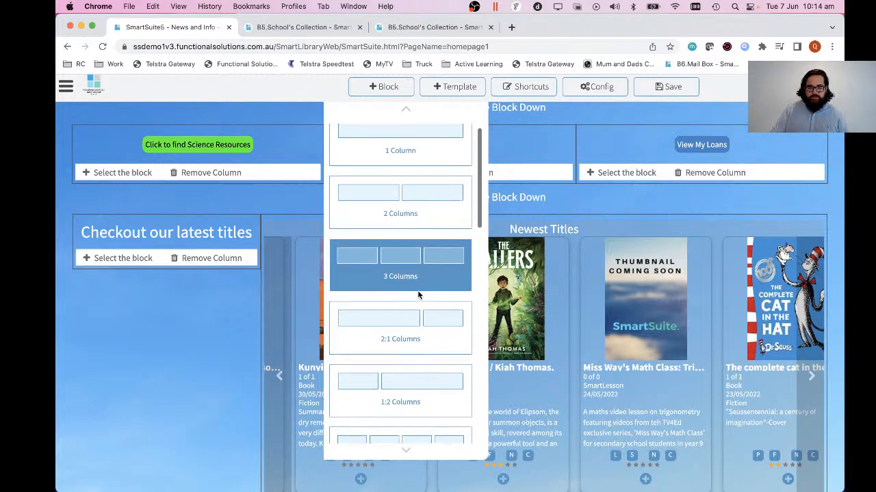
scroll(408, 329, "down", 2)
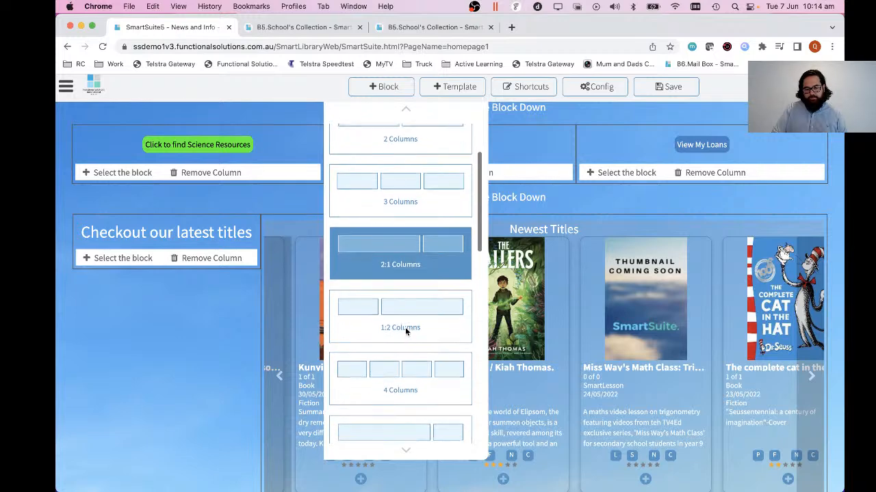
left_click(407, 293)
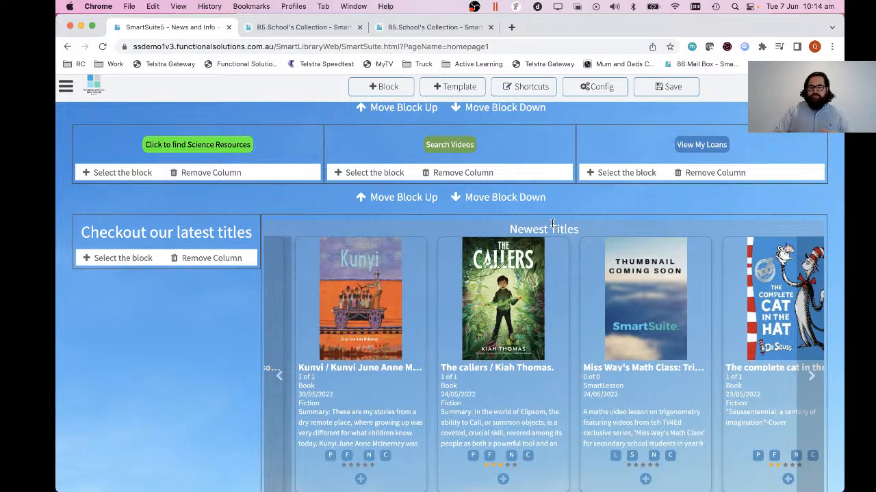
scroll(552, 223, "down", 5)
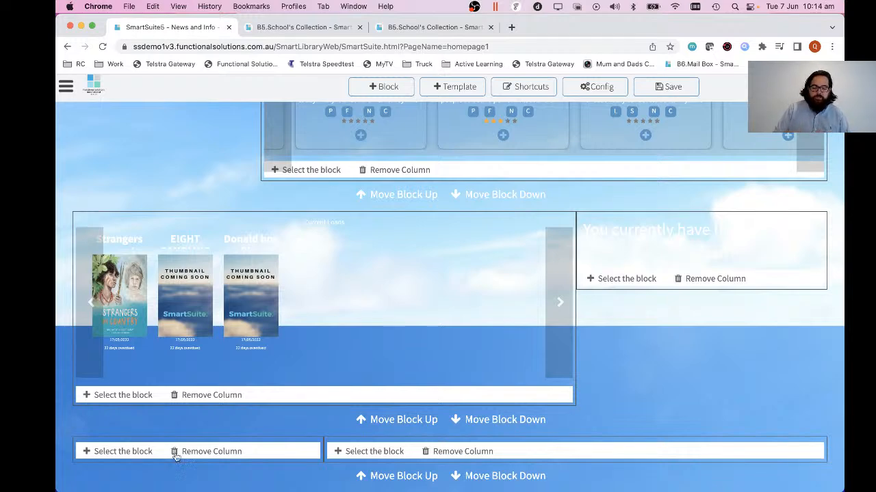
Look through the content types for the new block's narrow column and insert a Catalogue Record there.
left_click(104, 457)
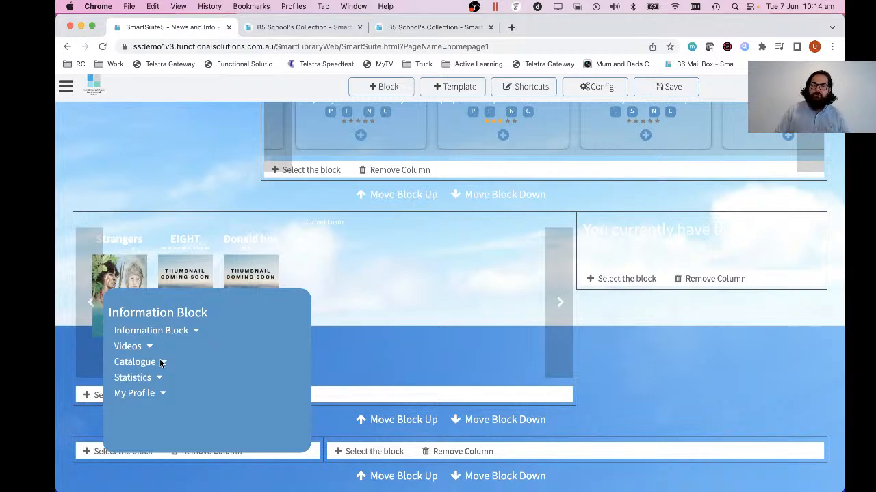
left_click(195, 332)
scroll(195, 373, "down", 2)
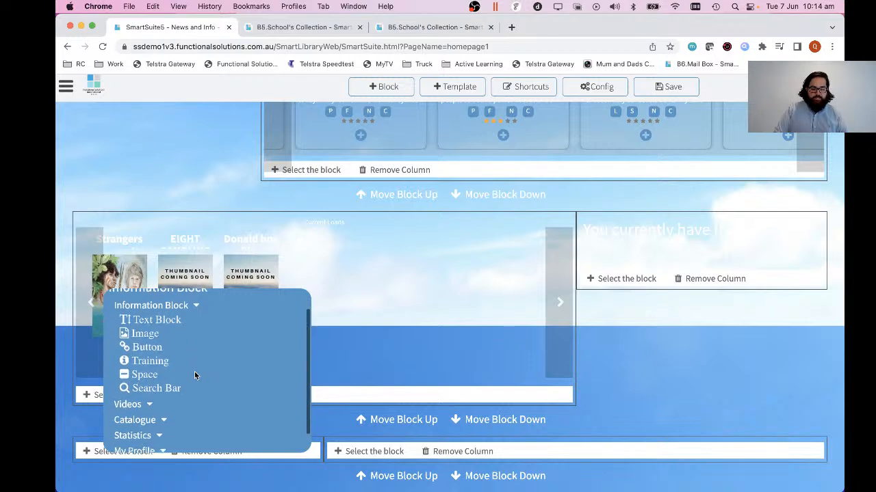
scroll(195, 373, "down", 1)
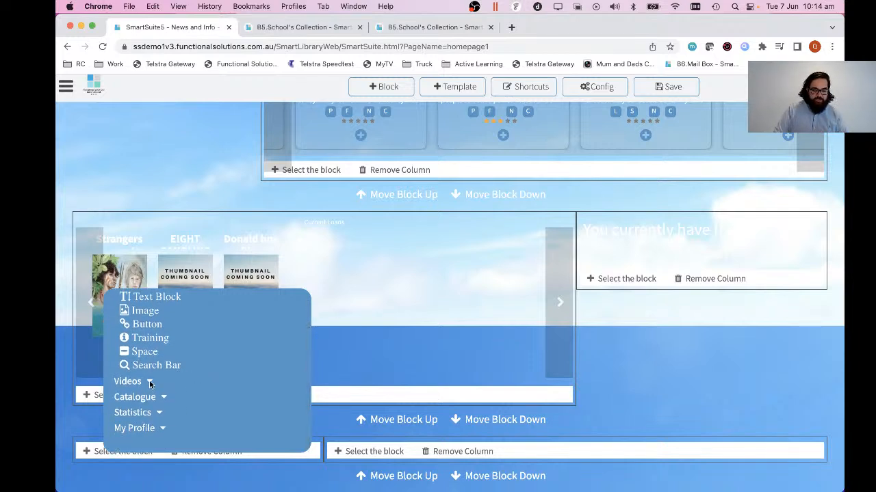
left_click(147, 383)
scroll(197, 377, "down", 3)
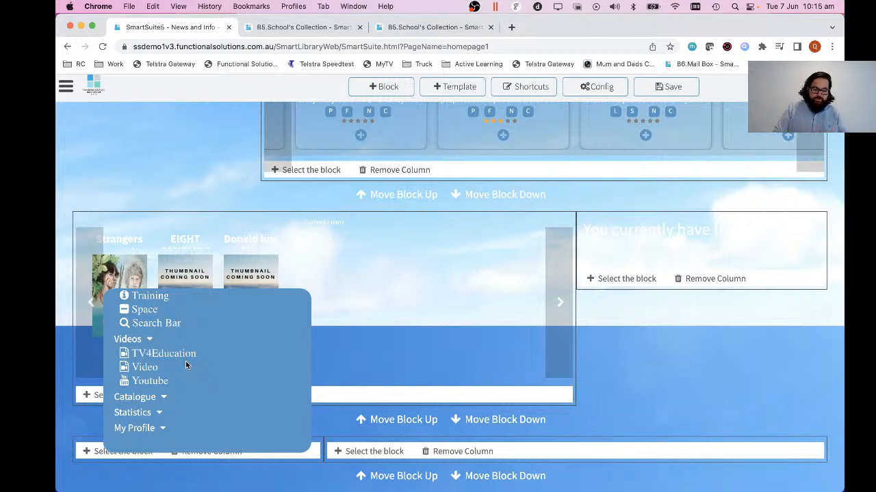
left_click(161, 396)
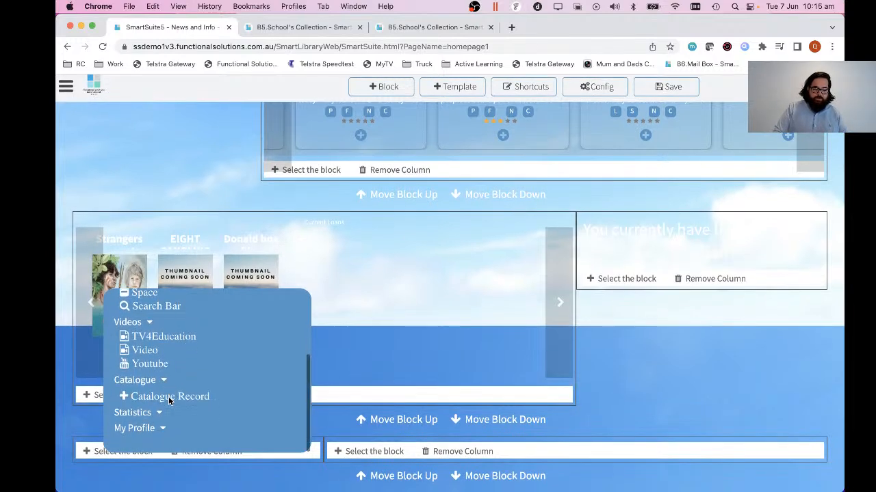
left_click(152, 398)
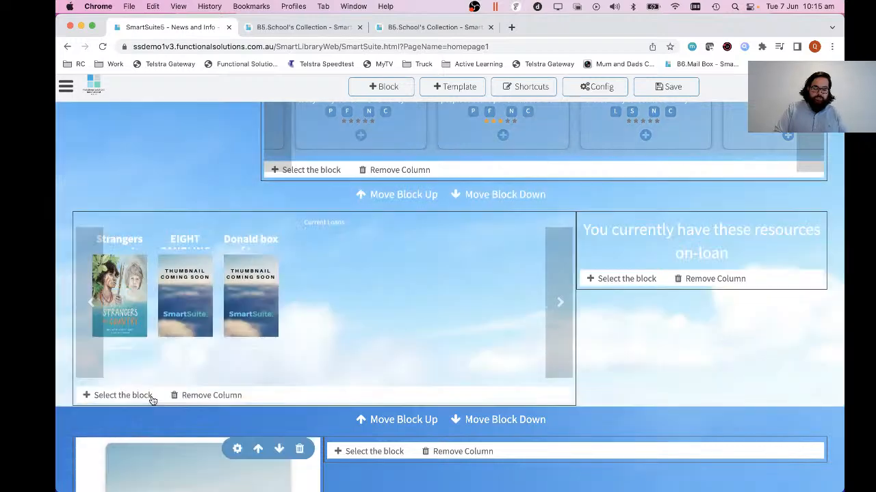
From the new catalogue record's settings, search all catalogue fields for "maze runner" and browse the matching titles.
scroll(152, 400, "down", 10)
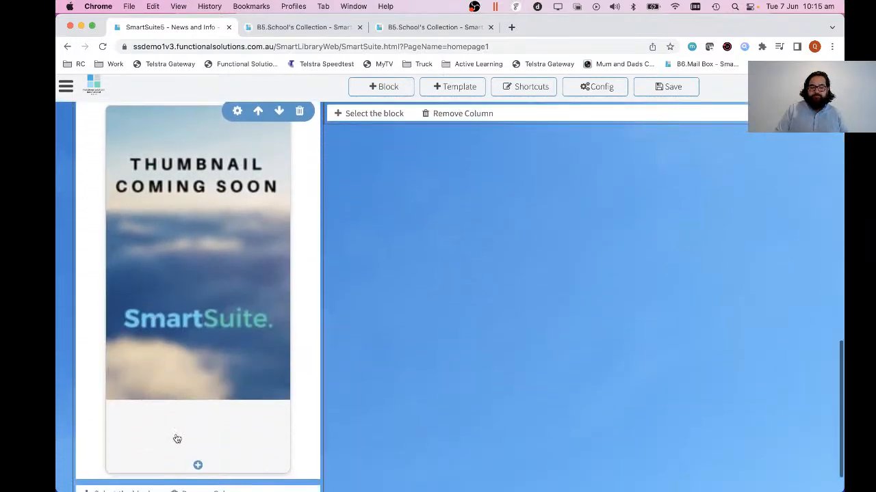
scroll(177, 439, "up", 3)
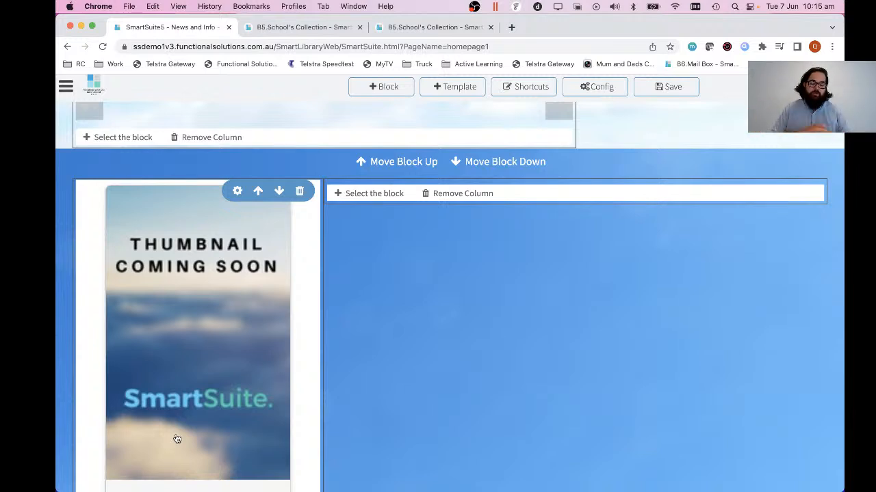
left_click(238, 192)
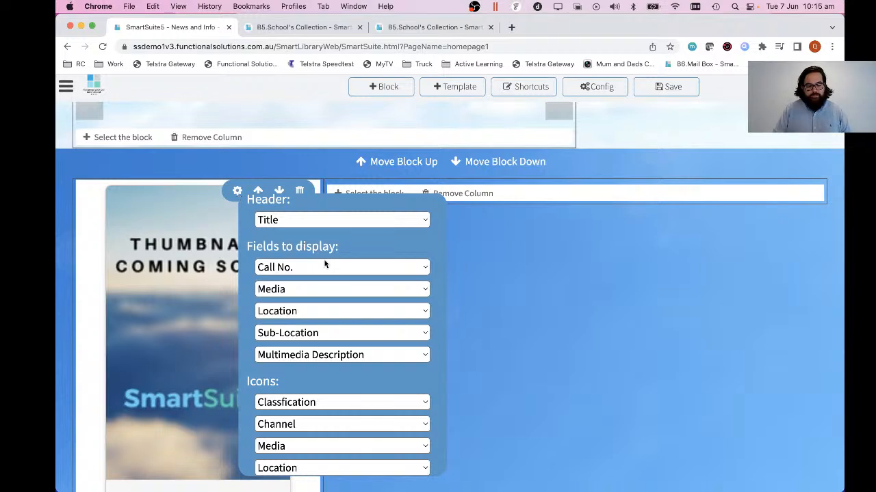
scroll(324, 260, "down", 2)
scroll(324, 261, "up", 5)
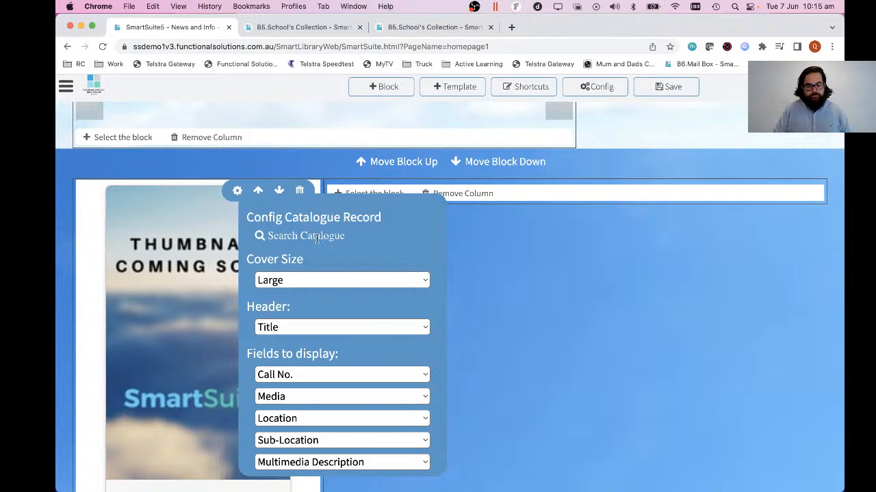
left_click(316, 237)
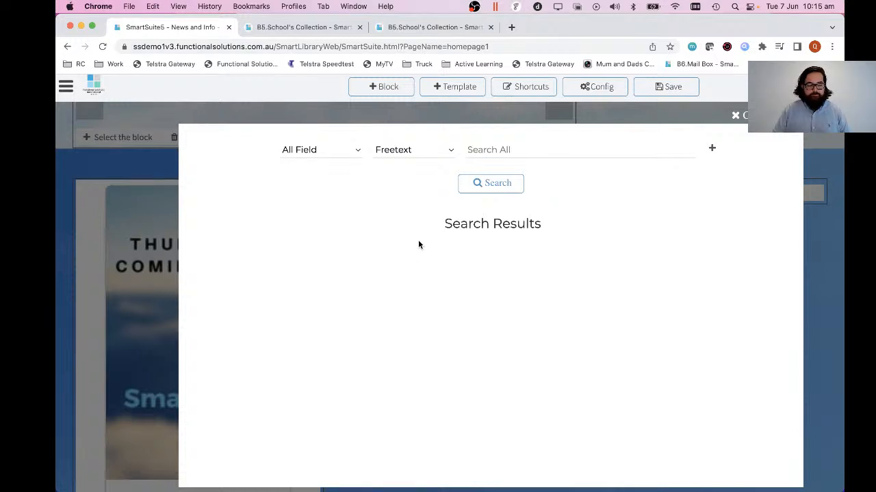
left_click(519, 148)
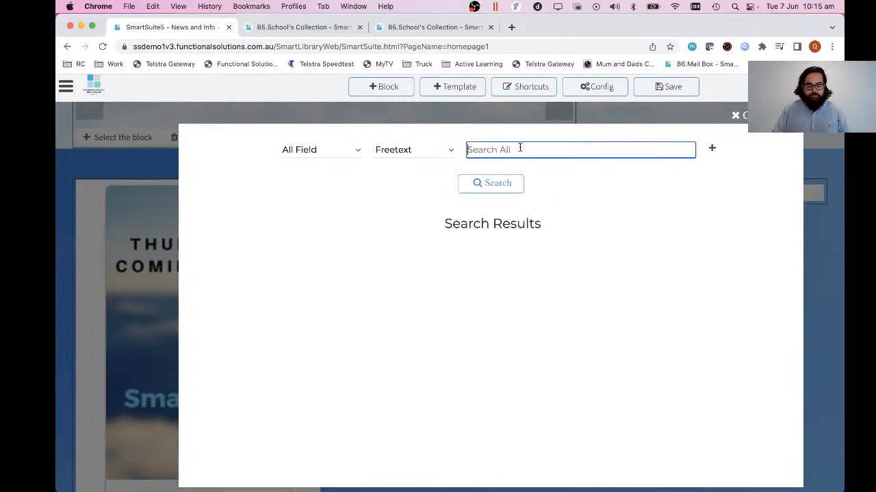
type("maze runner")
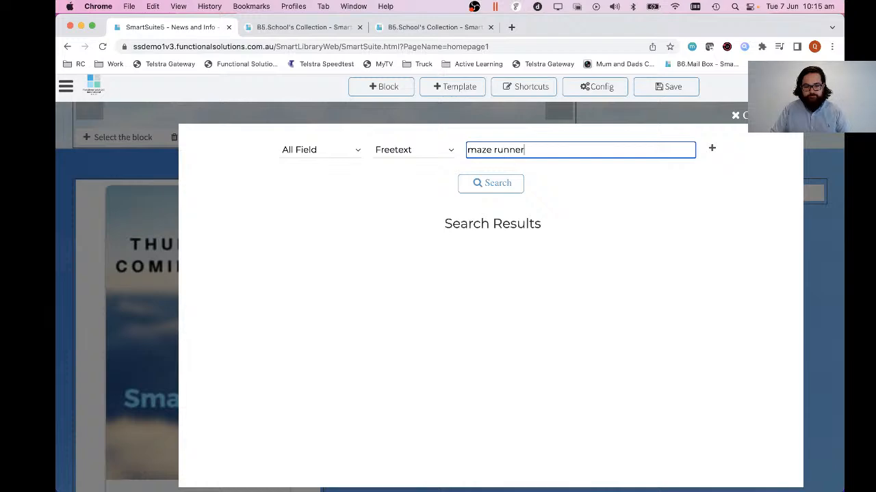
key("Return")
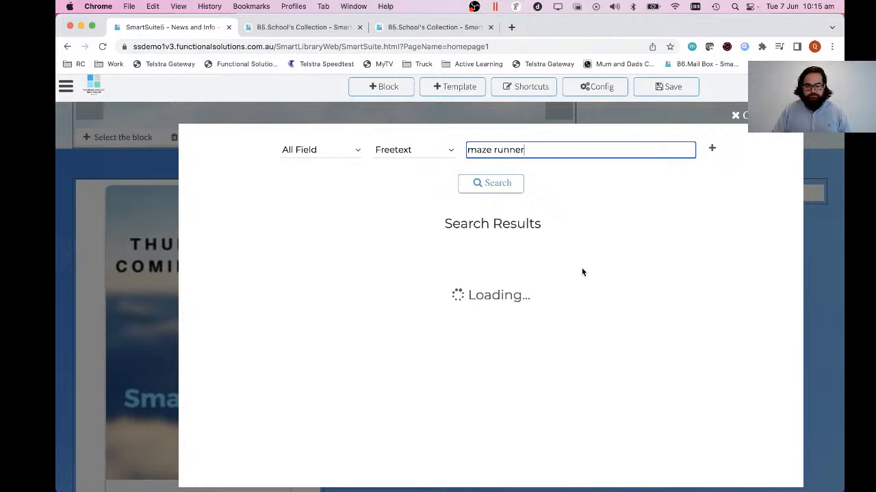
scroll(581, 269, "down", 4)
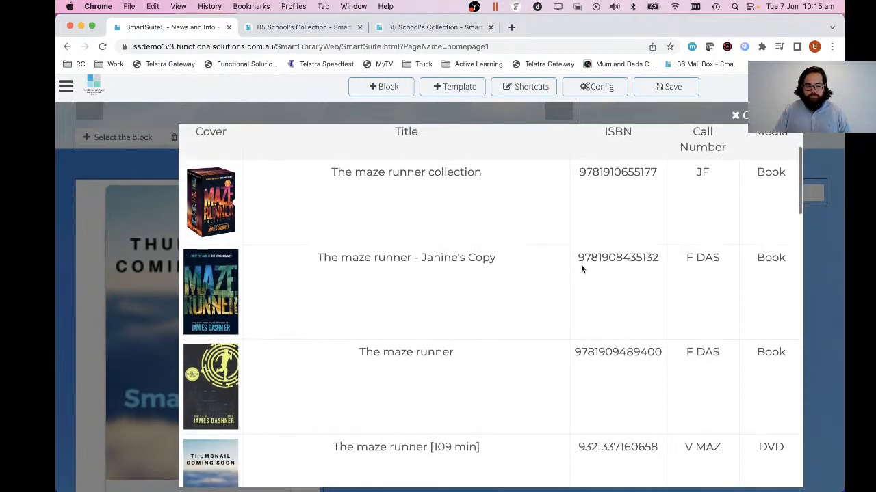
left_click(221, 282)
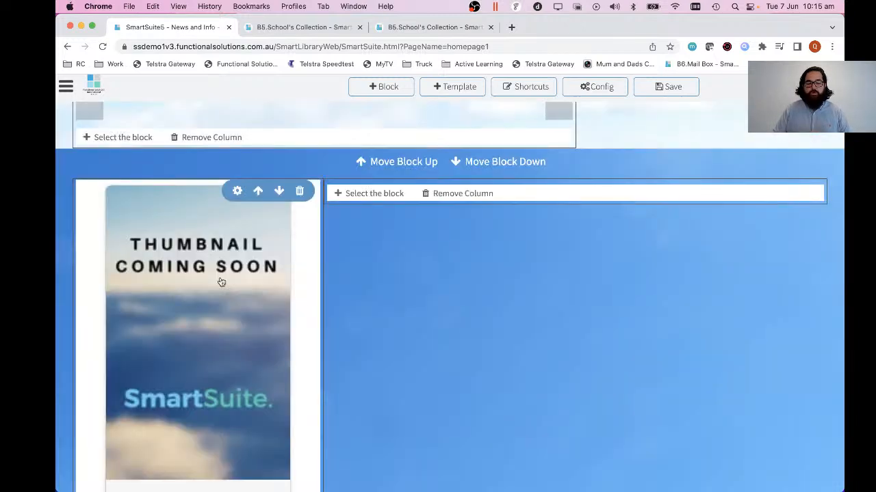
scroll(221, 282, "down", 5)
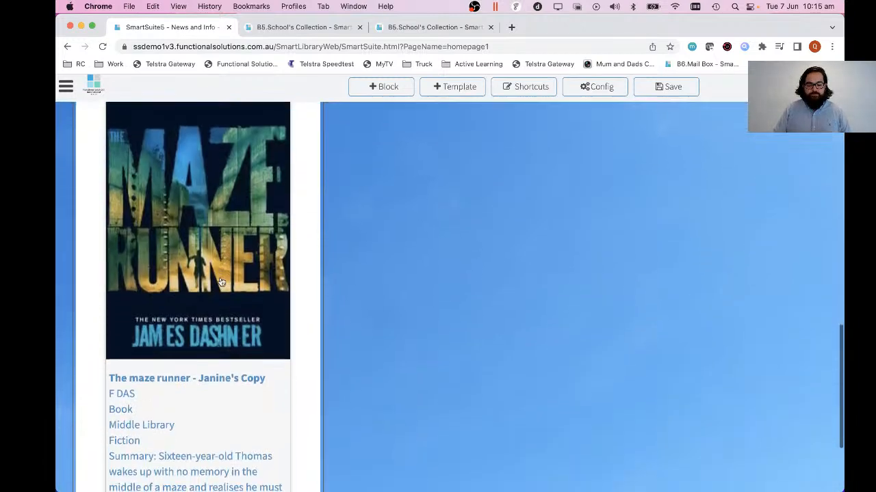
scroll(222, 281, "up", 5)
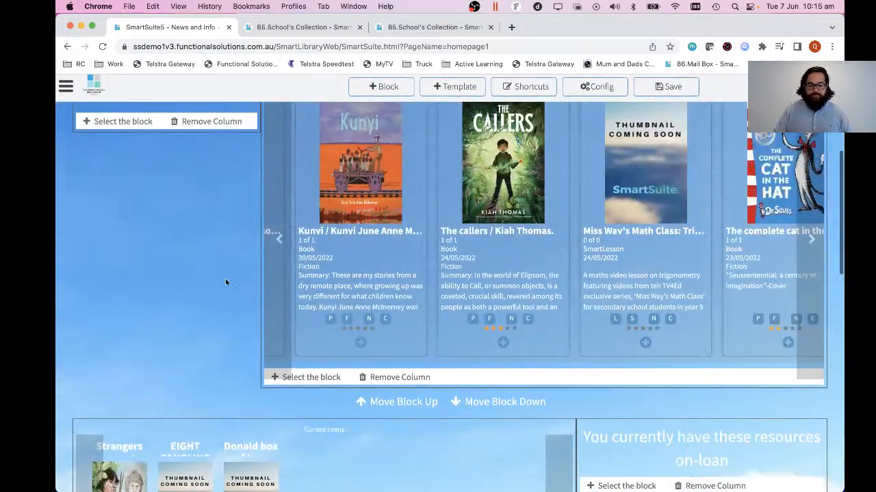
scroll(260, 295, "up", 5)
scroll(259, 299, "down", 8)
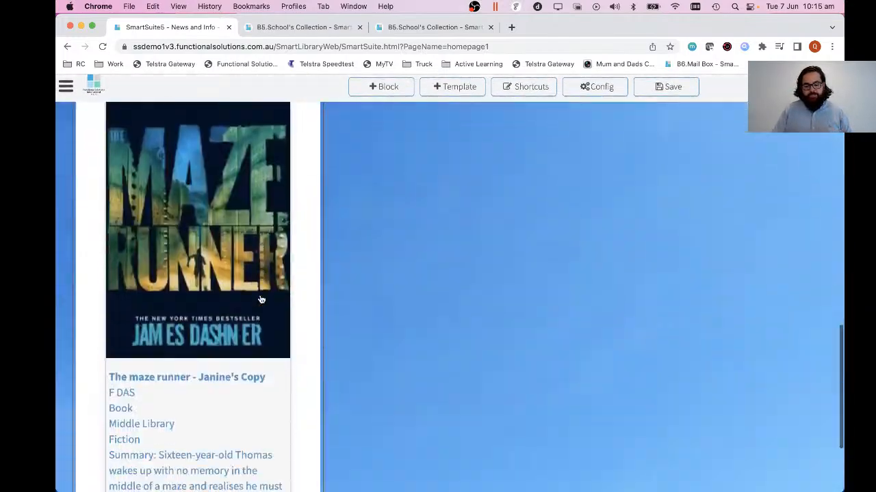
scroll(261, 300, "up", 2)
scroll(260, 300, "up", 2)
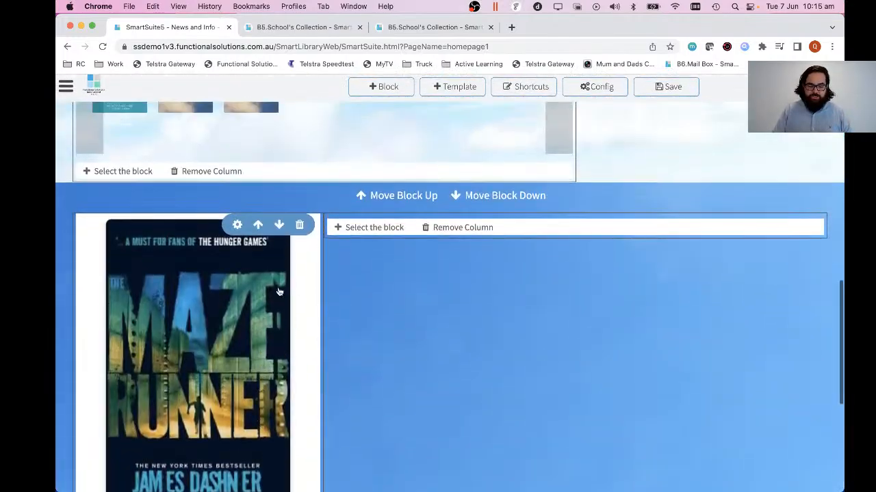
Try the Small cover size for the Maze Runner catalogue record, and settle on Medium.
left_click(238, 226)
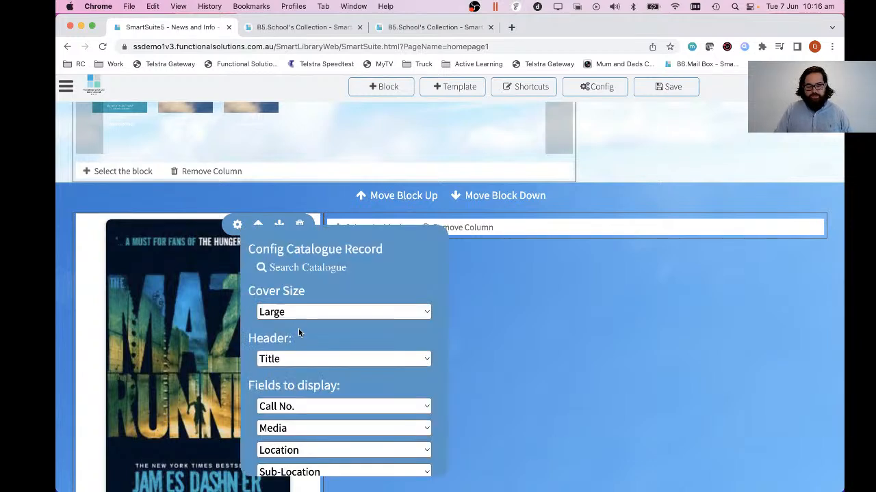
left_click(305, 312)
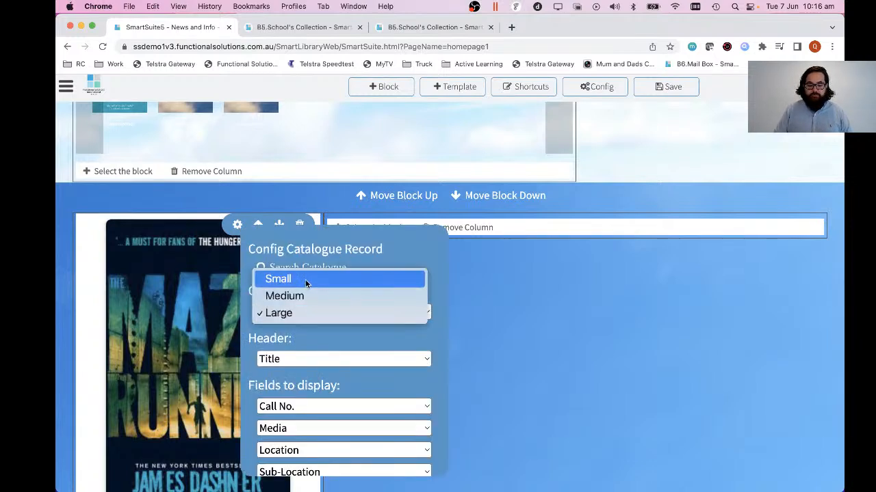
left_click(306, 279)
left_click(309, 313)
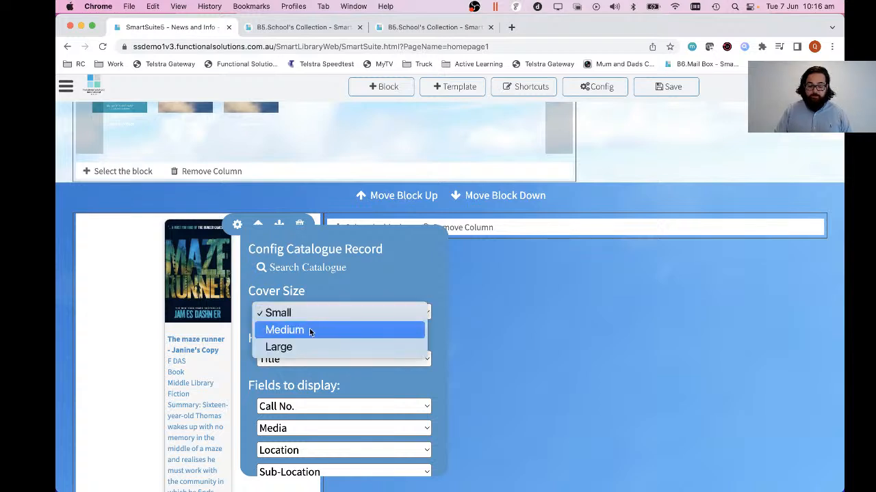
left_click(309, 330)
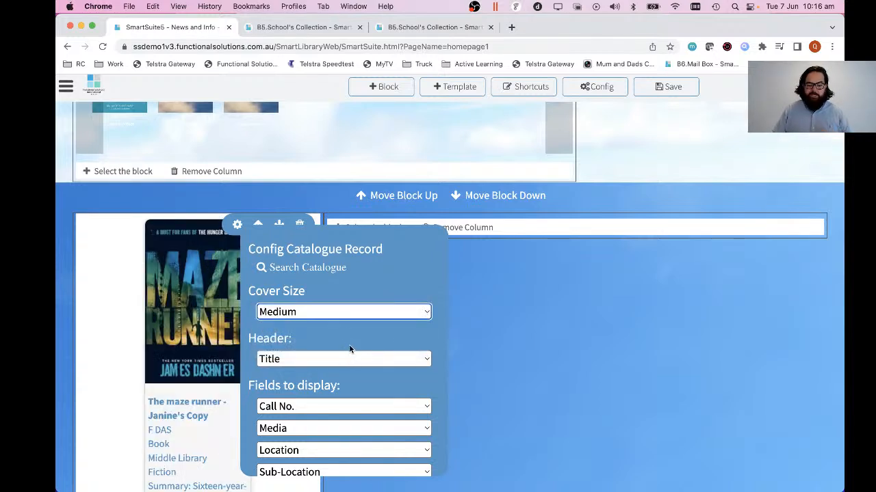
Set the catalogue record's first display field to Media and its second to Call No.
scroll(417, 338, "down", 3)
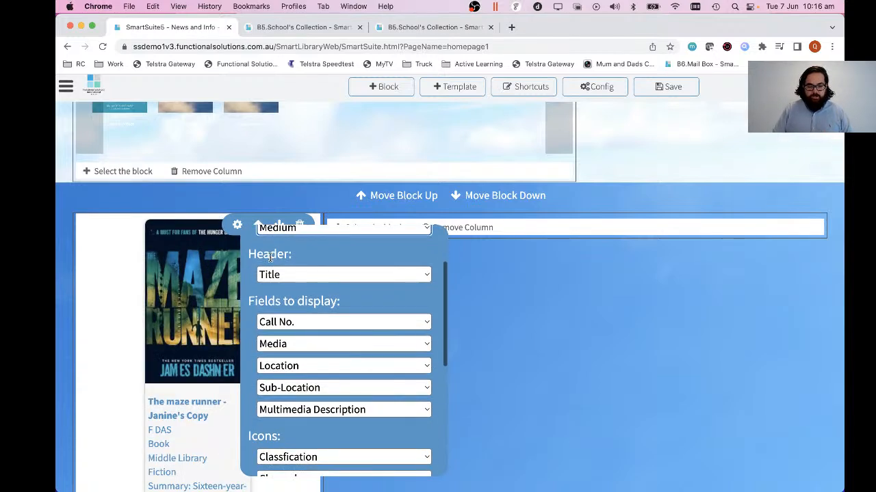
triple_click(265, 254)
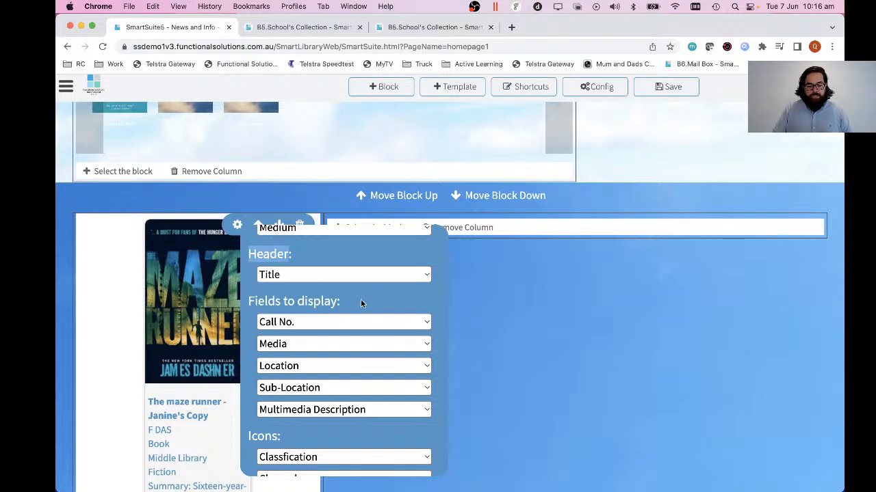
left_click_drag(259, 297, 305, 325)
scroll(383, 313, "down", 1)
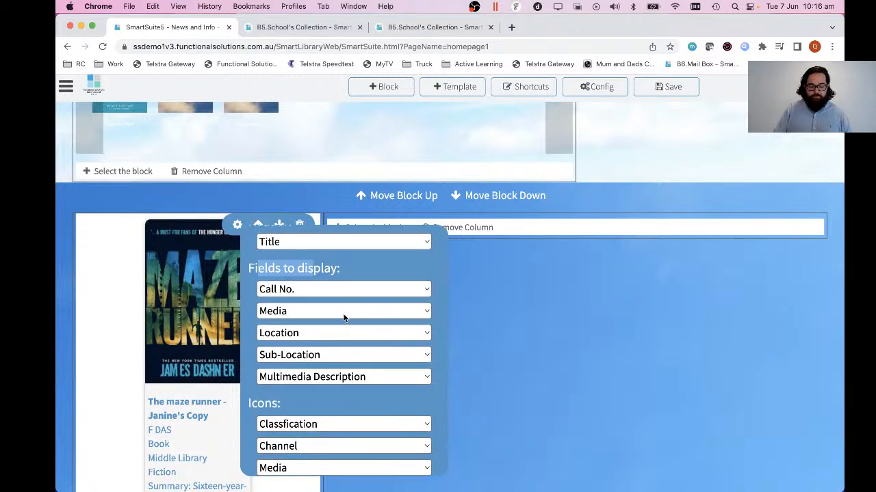
left_click(344, 290)
scroll(343, 295, "down", 3)
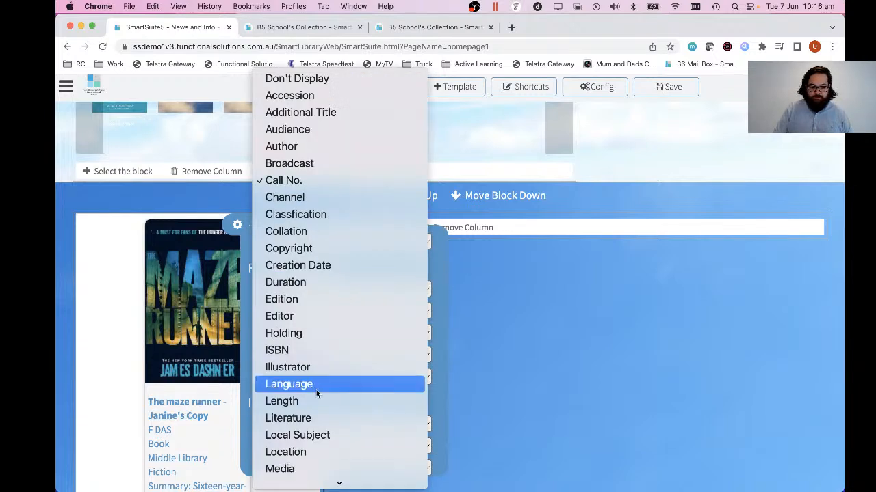
left_click(303, 471)
left_click(299, 311)
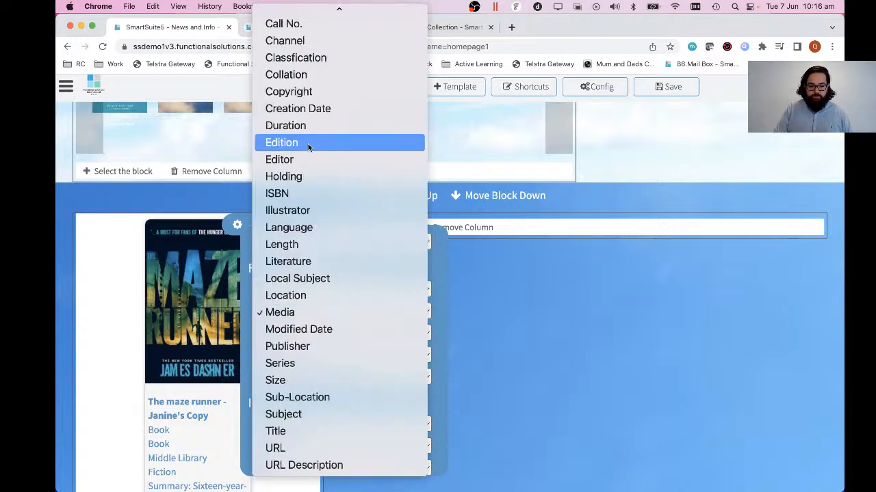
left_click(307, 24)
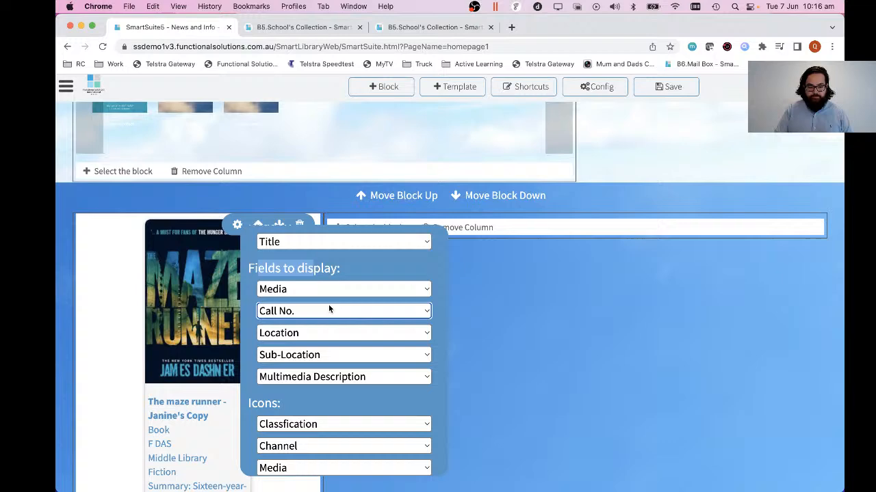
Replace the Multimedia Description display field of the catalogue record with Note.
scroll(315, 338, "down", 1)
left_click(315, 340)
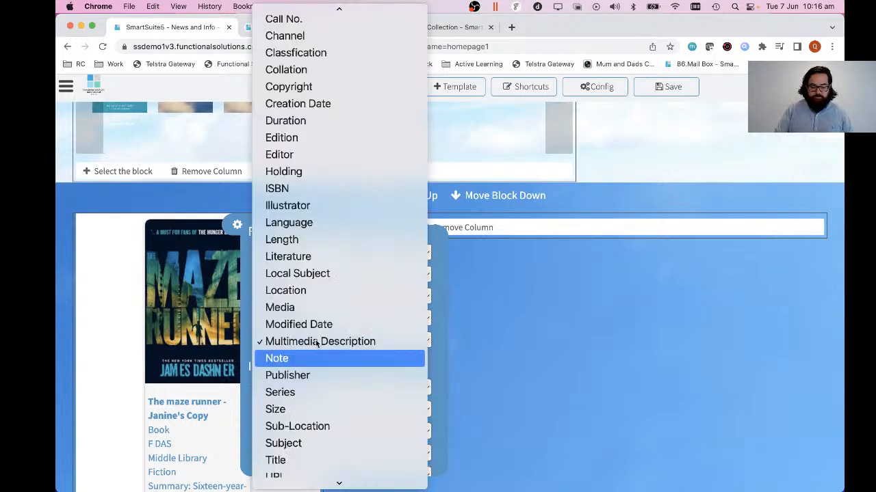
left_click(305, 359)
Style the catalogue record block with a near-black front colour and a partly transparent grey background.
scroll(348, 351, "down", 1)
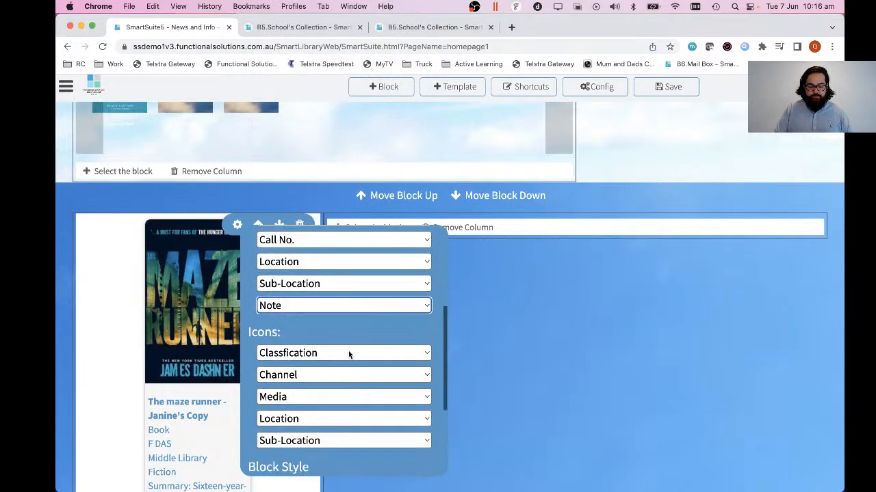
scroll(348, 351, "down", 4)
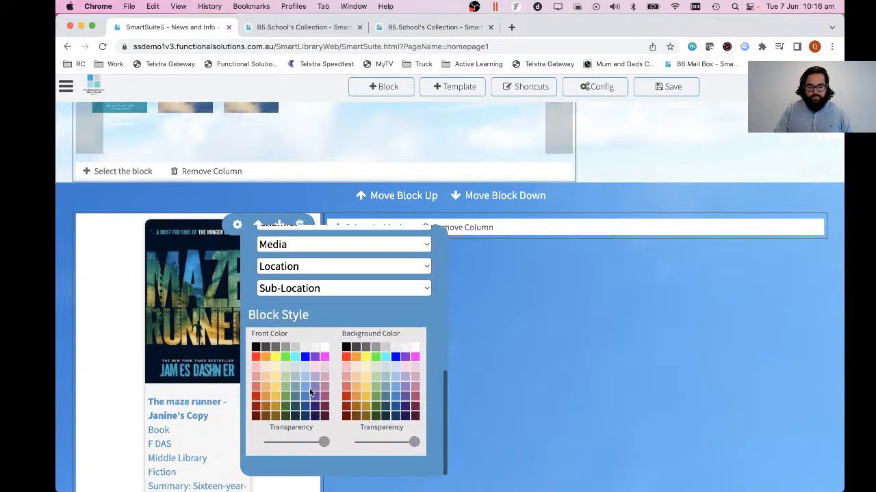
left_click(267, 350)
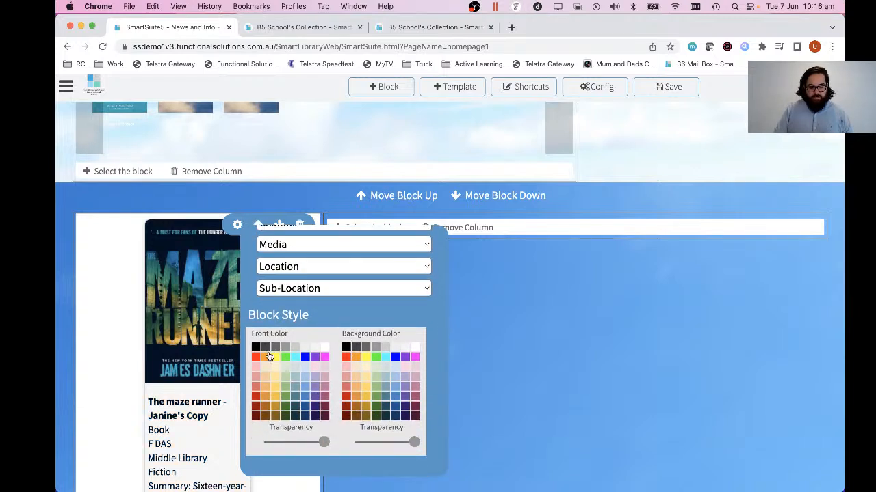
left_click_drag(414, 442, 367, 443)
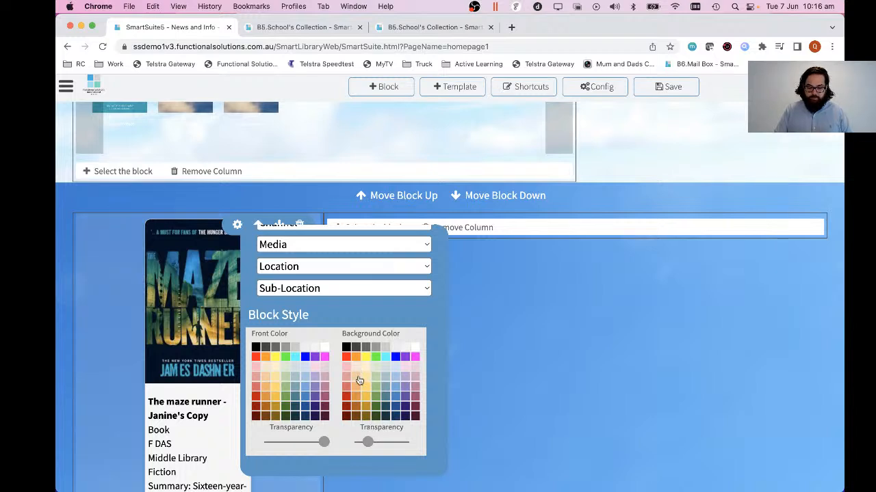
left_click_drag(369, 443, 398, 446)
scroll(371, 356, "down", 1)
scroll(372, 355, "down", 1)
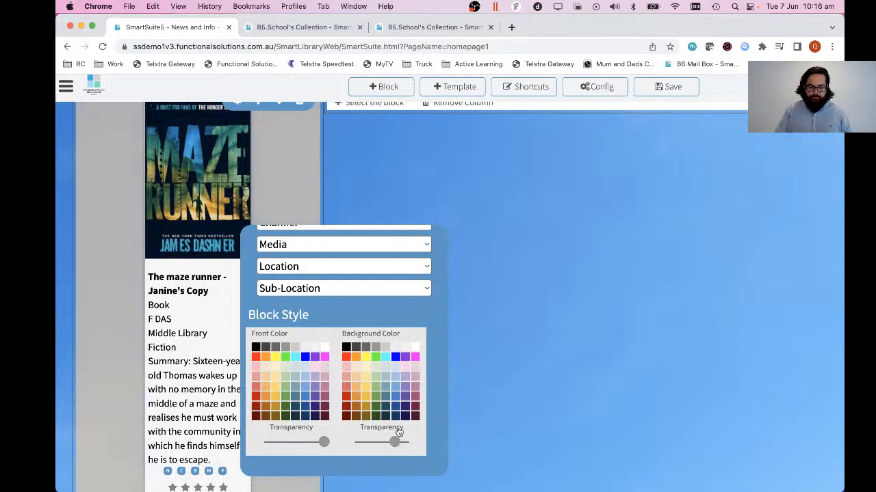
left_click(406, 171)
scroll(415, 249, "up", 3)
scroll(415, 254, "up", 1)
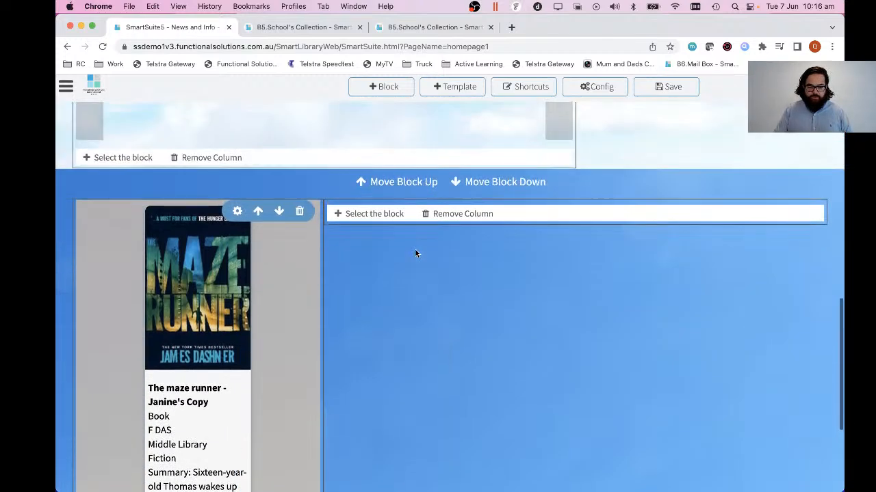
Insert a Text Block from the Information Block types into the empty wide column beside the Maze Runner record.
left_click(375, 215)
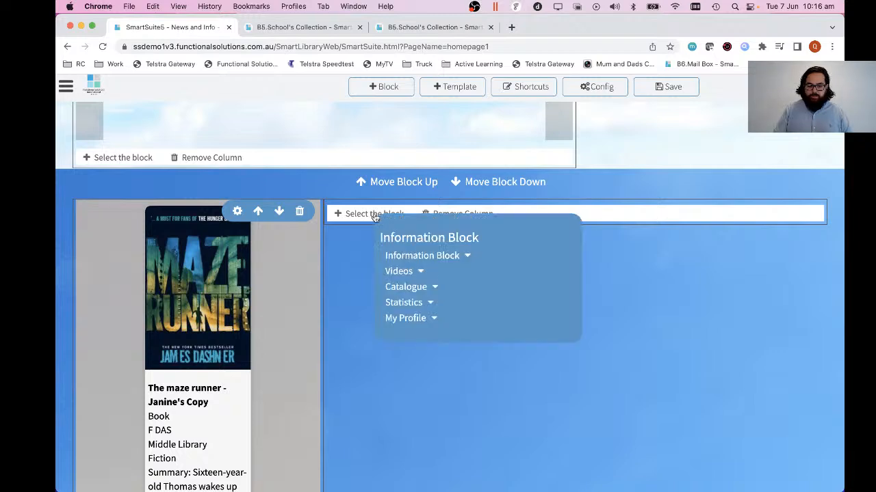
left_click(454, 257)
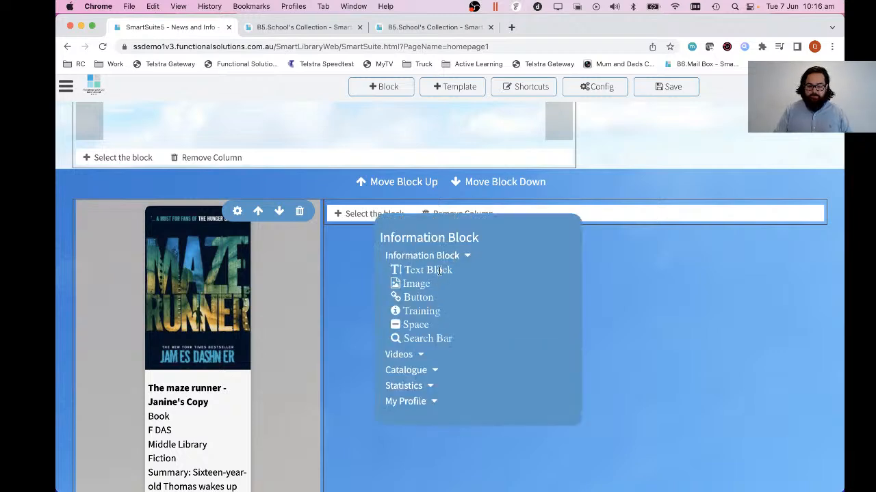
left_click(440, 269)
Replace the text block's placeholder content with the heading "RECOMMENDED READ BY LIBRARIANS", followed by a blank line.
left_click(537, 306)
key("super+a")
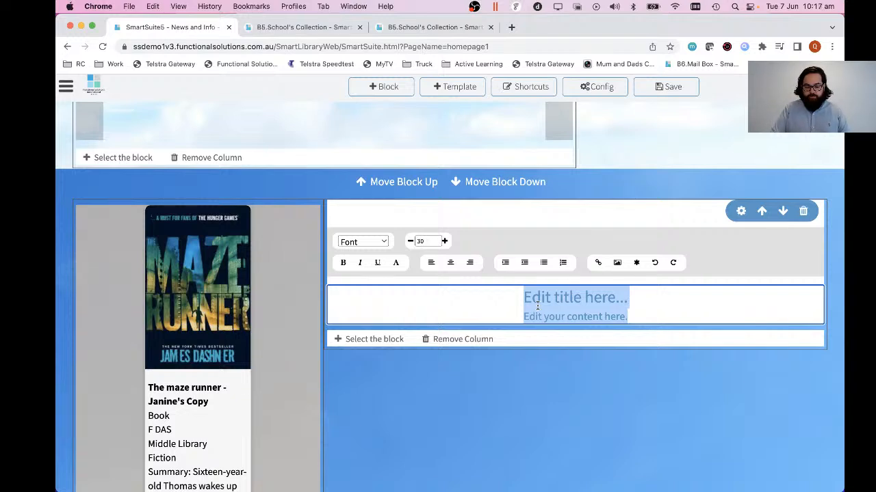
type("RECOMMEND")
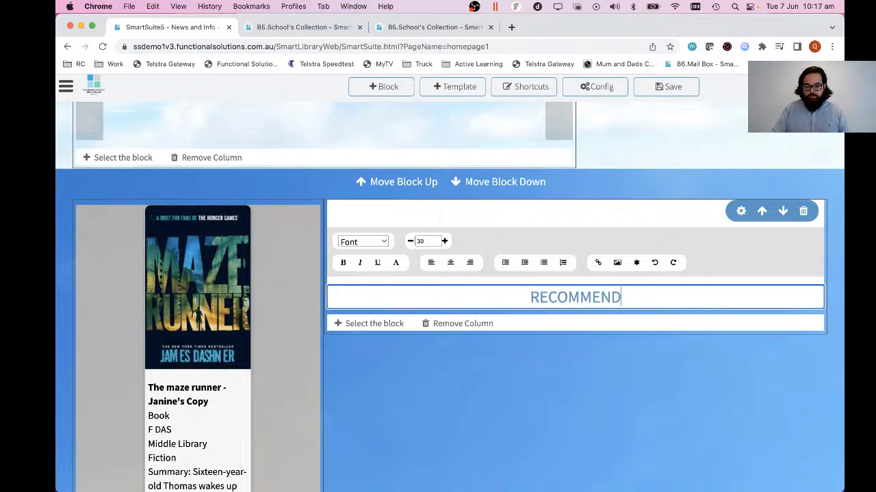
type("ED READ BY LI")
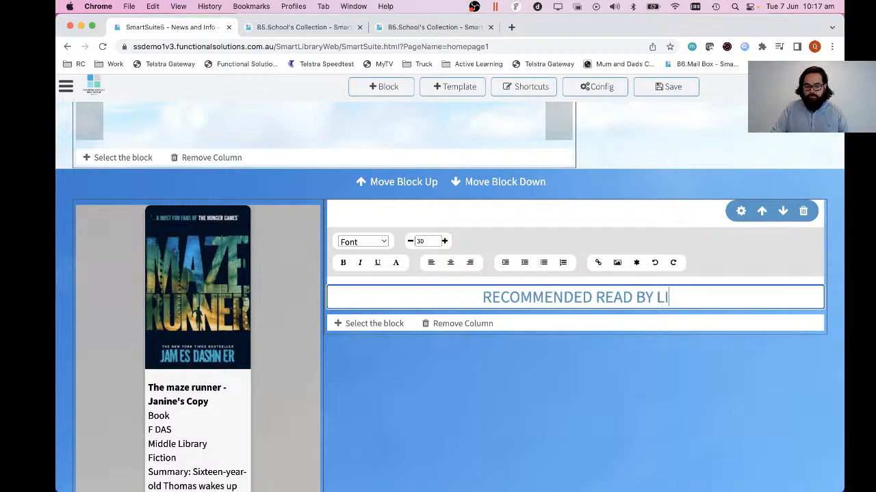
type("BRARIANS")
key("Return")
key("Return")
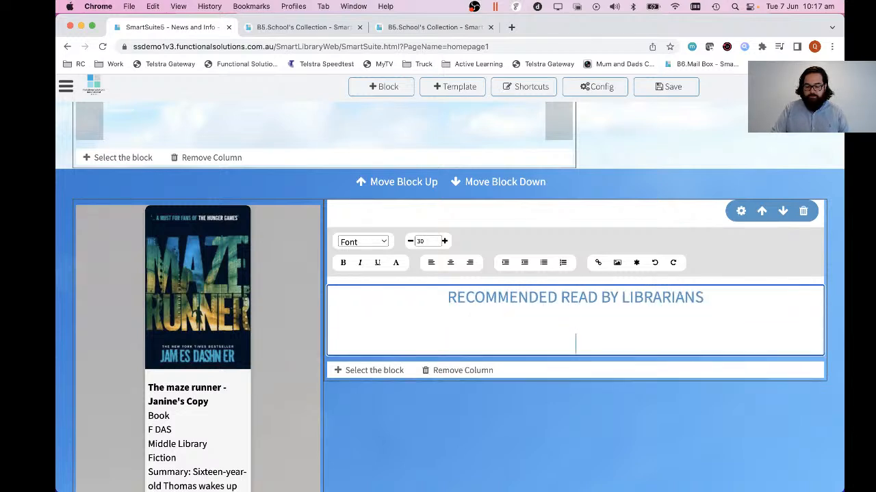
Add below the heading: "This book has been recommended by our librarians for it's awesome drama content and ability to keep you reading without putting it down.".
left_click(411, 241)
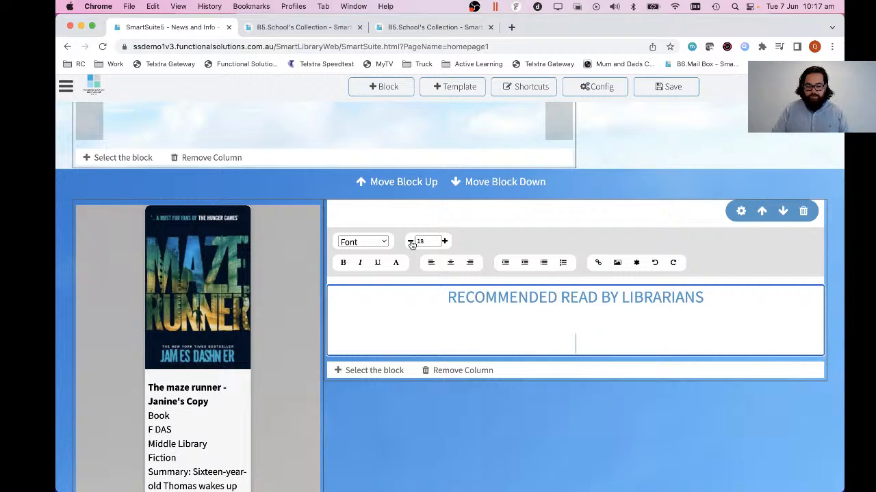
type("This ")
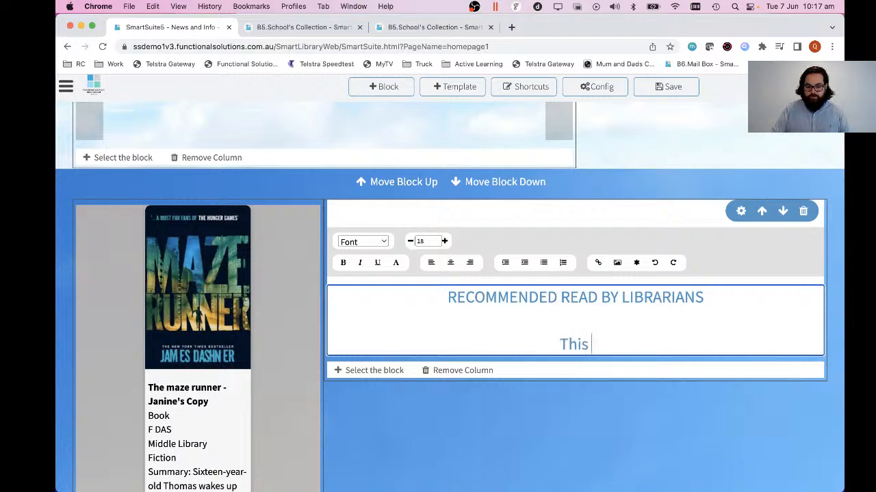
type("b")
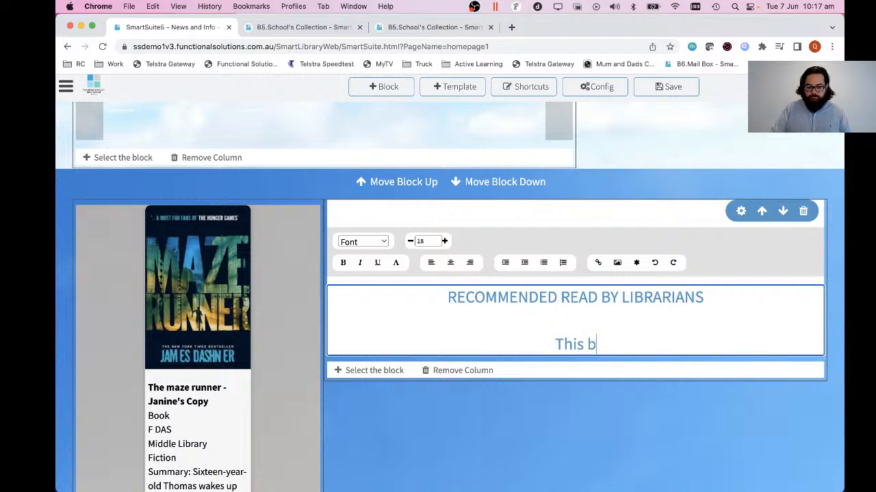
type("ook has been recom")
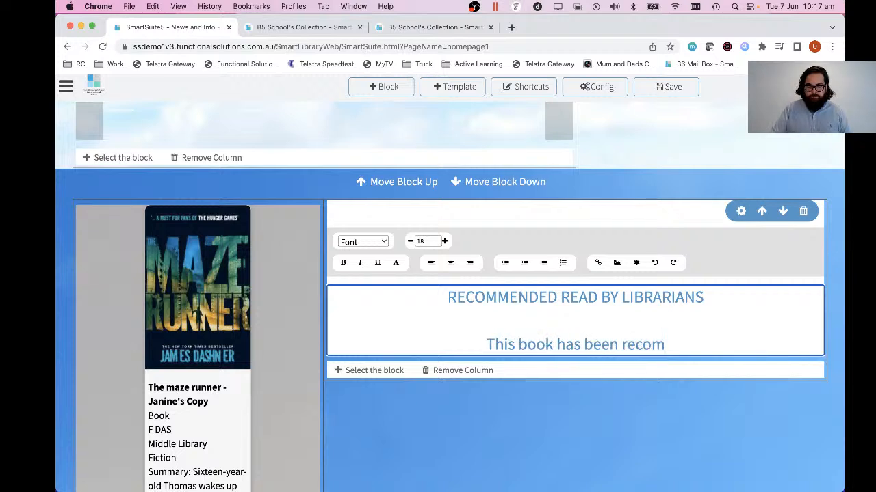
type("mended by our libr")
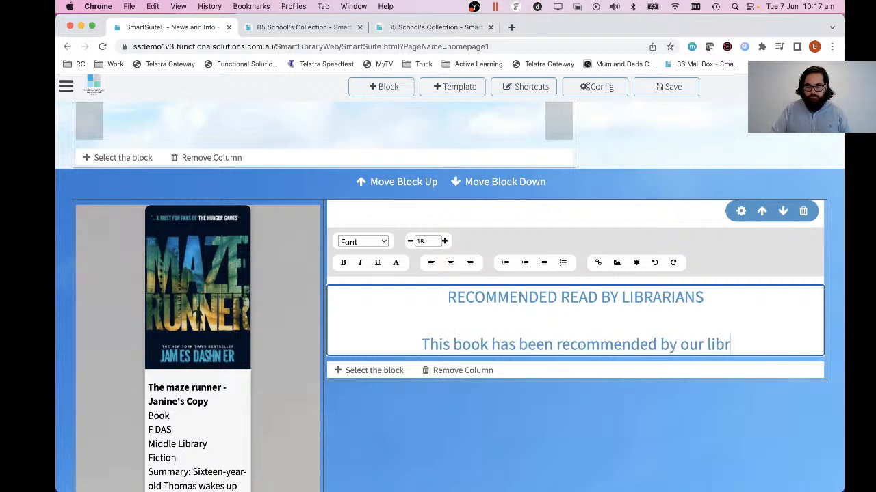
type("arians ")
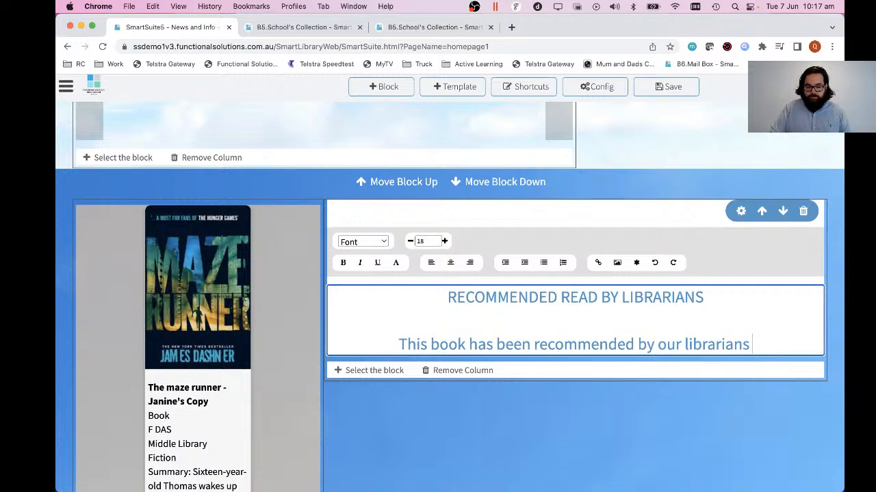
type("for it's ")
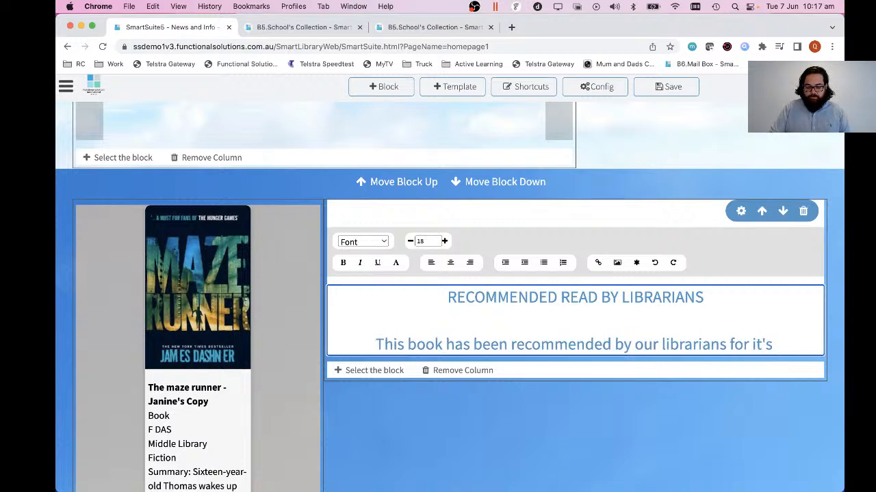
type("awesome d")
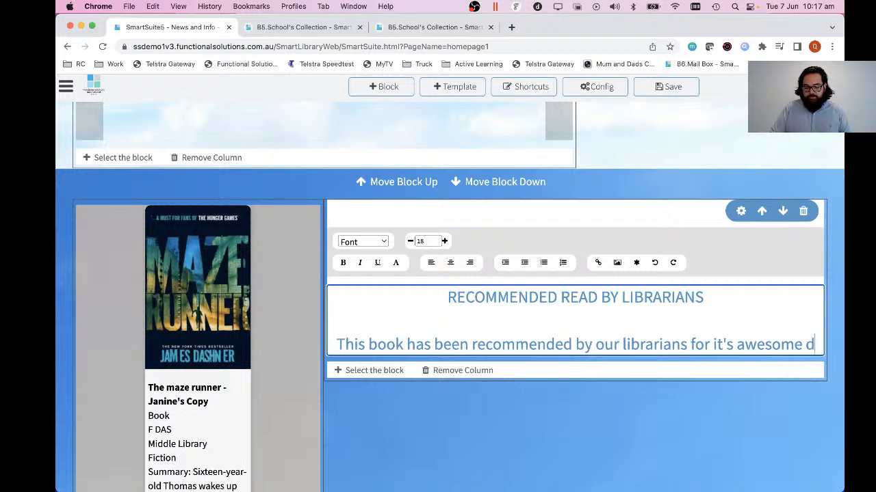
type("rama c")
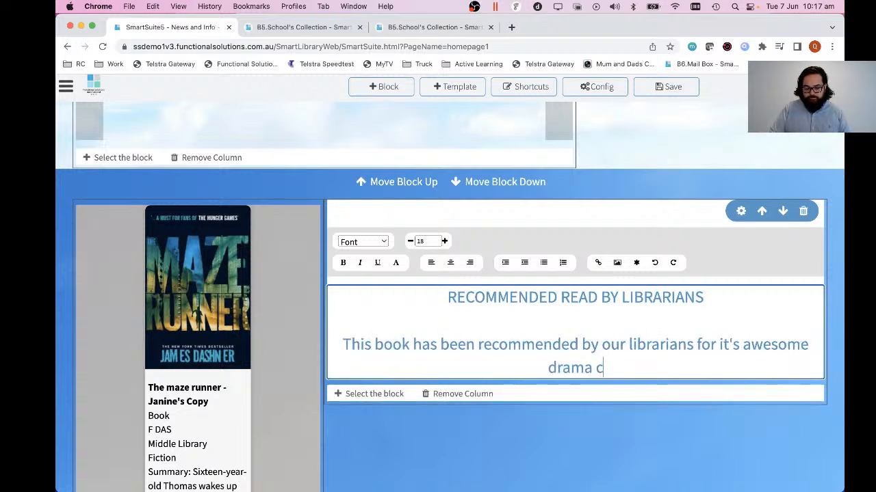
type("ontent and")
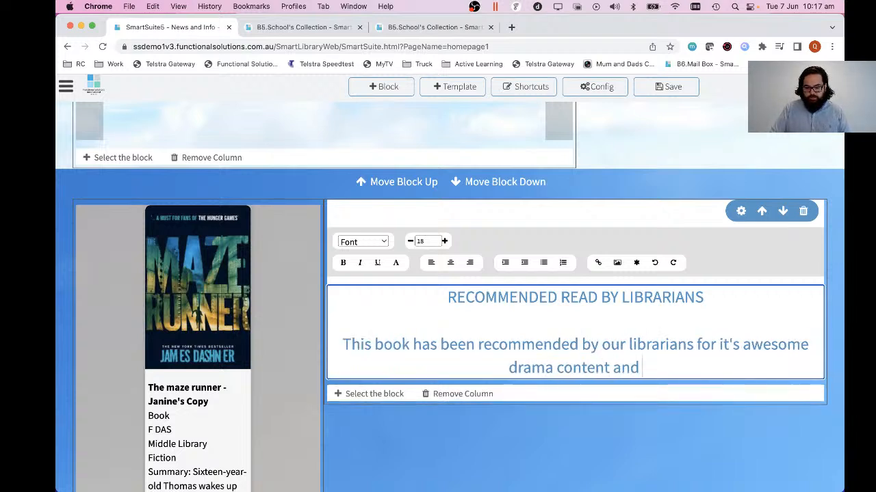
type(" ability t")
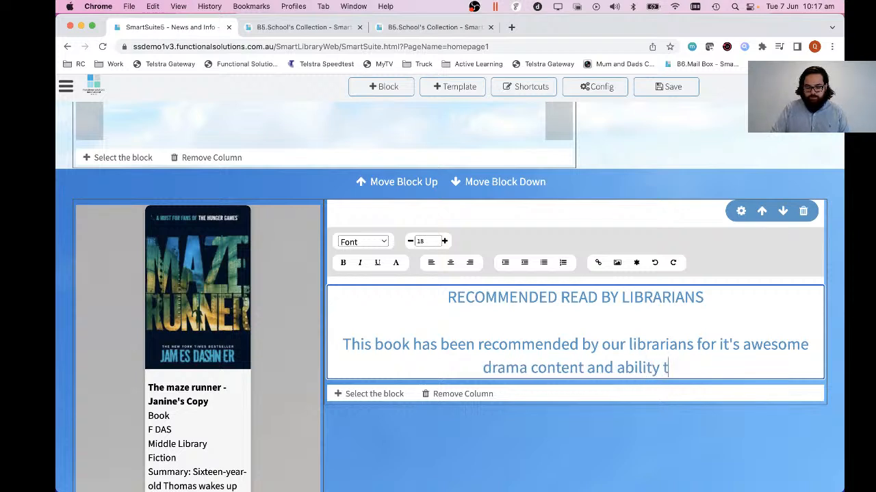
type("o keep you reading ")
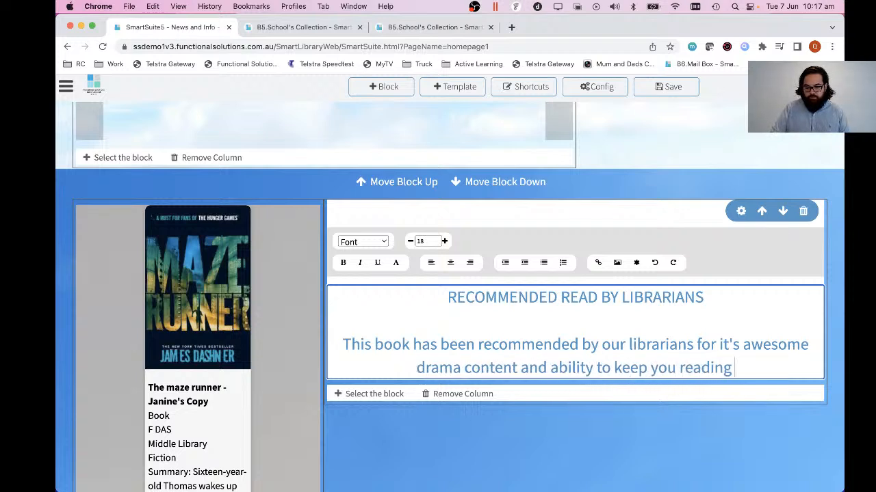
type("without putting it down.")
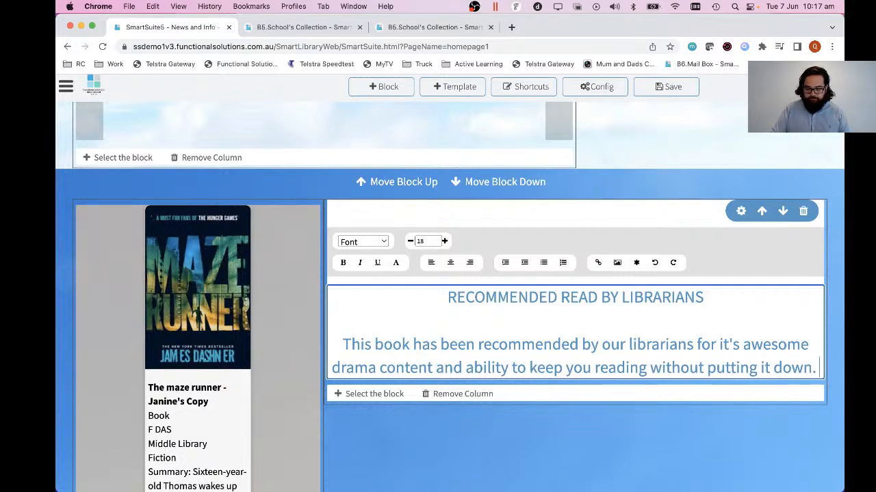
Right-align the recommendation paragraph under the heading and set its font size to 17.
key("super+shift+Left")
key("shift+Up")
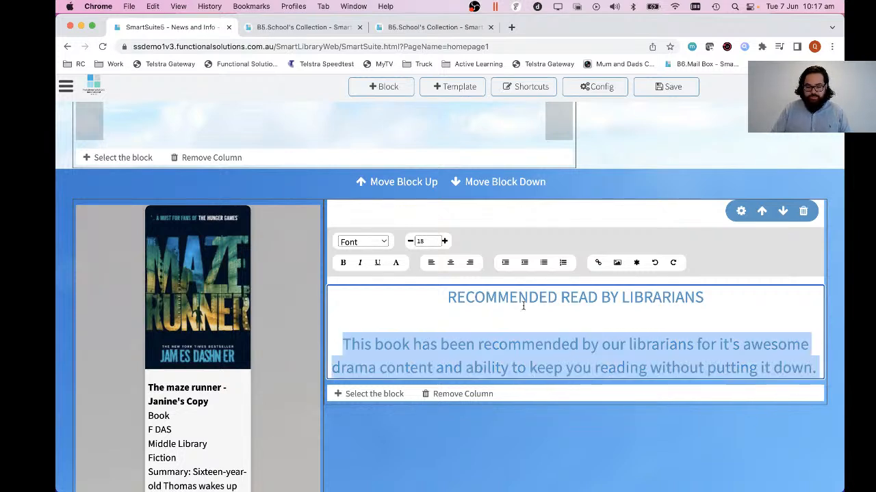
left_click(469, 264)
left_click(410, 243)
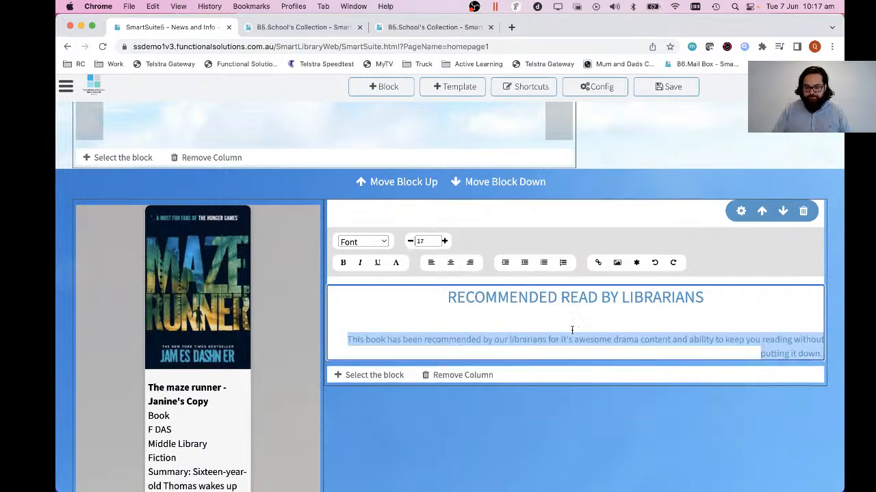
Make the recommendation text block's background transparent and colour its heading and paragraph white.
left_click(740, 212)
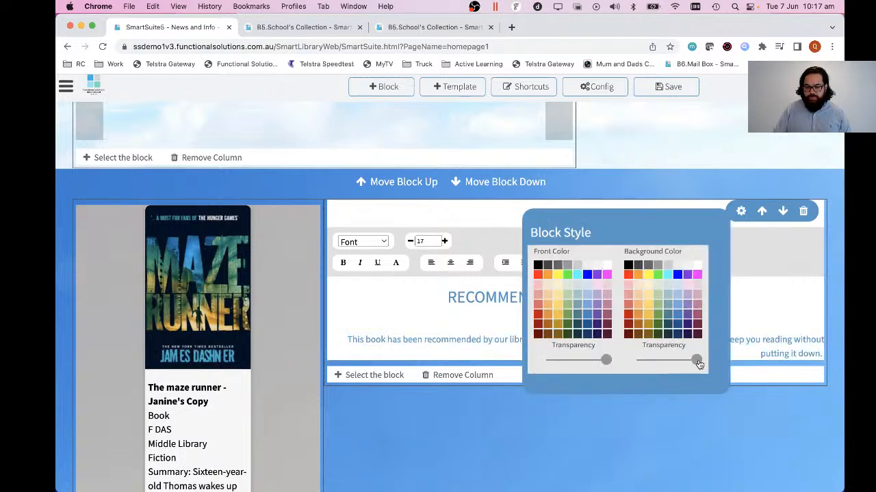
left_click_drag(698, 365, 637, 366)
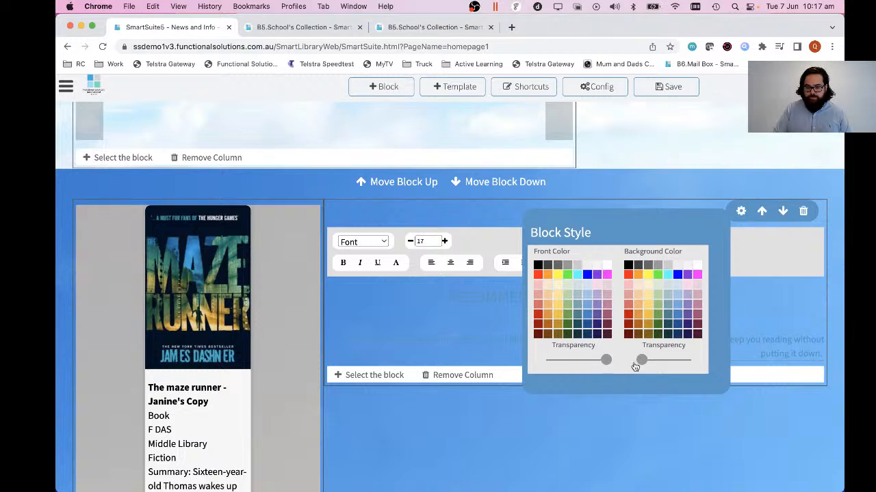
left_click(469, 295)
left_click_drag(495, 351, 465, 280)
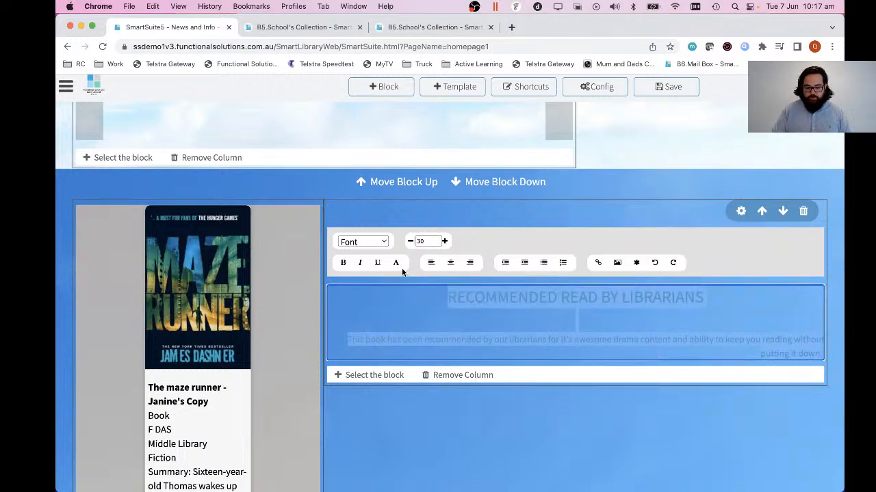
left_click(396, 266)
left_click(470, 304)
left_click(611, 341)
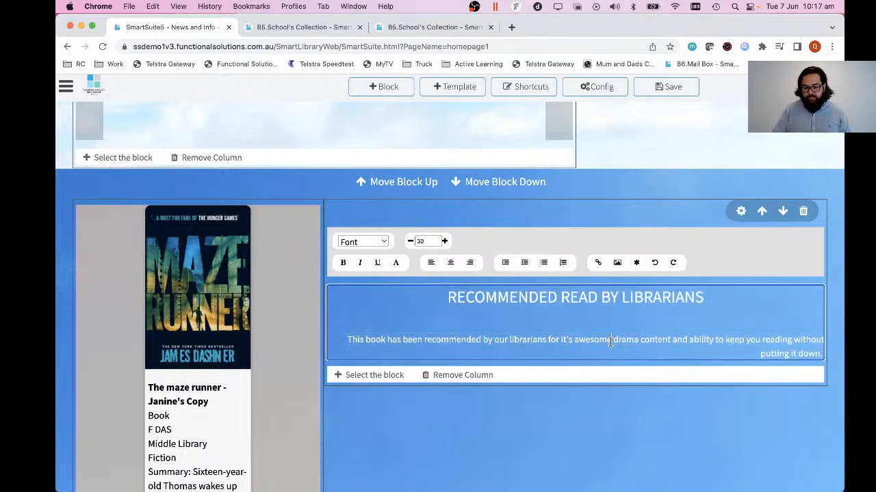
Save the homepage and review the Maze Runner recommendation row in the saved page.
scroll(664, 348, "up", 2)
scroll(664, 348, "down", 5)
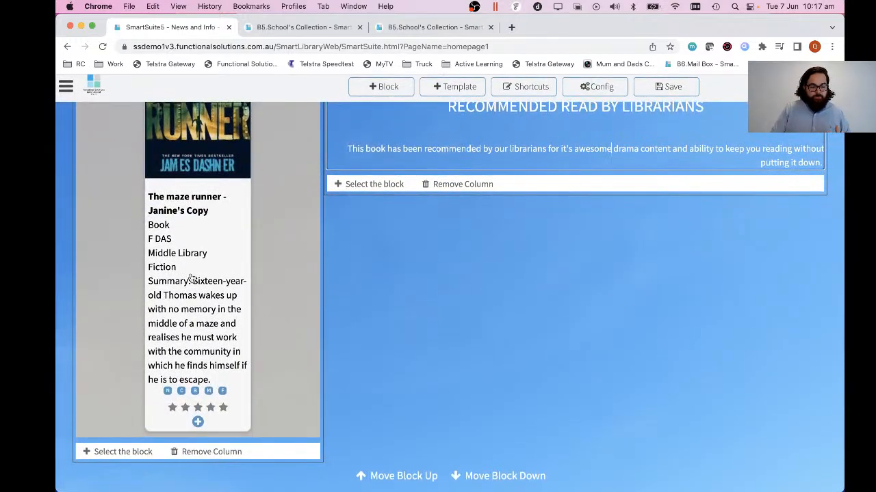
left_click(484, 267)
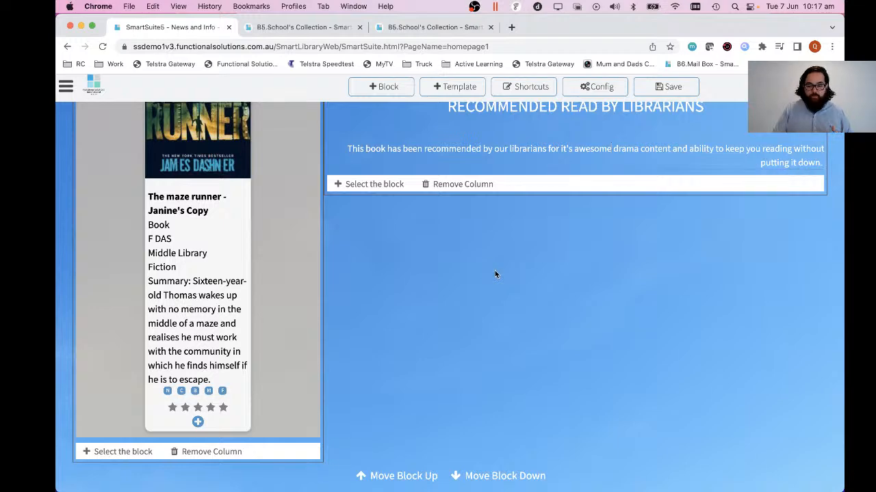
left_click(662, 86)
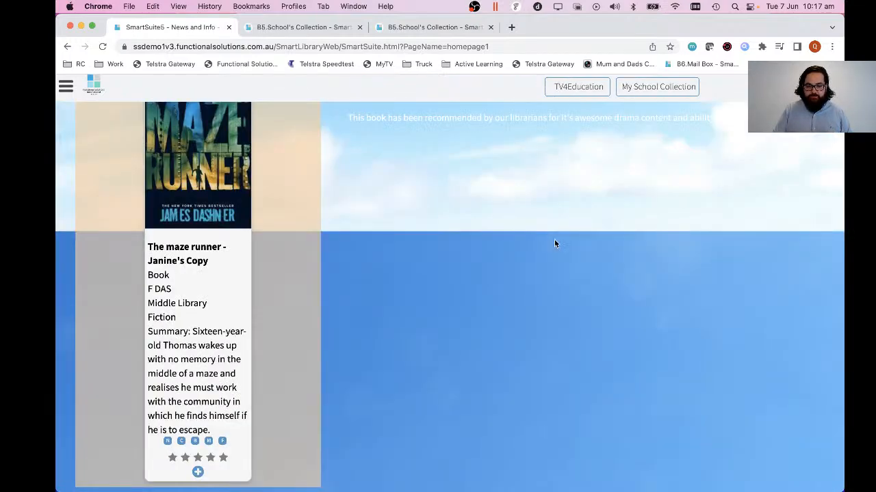
scroll(555, 244, "up", 10)
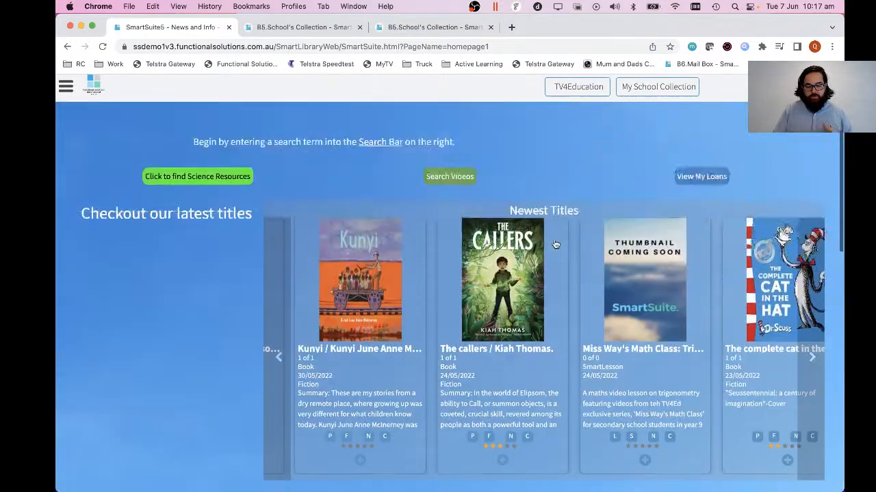
scroll(555, 244, "up", 2)
scroll(555, 244, "down", 15)
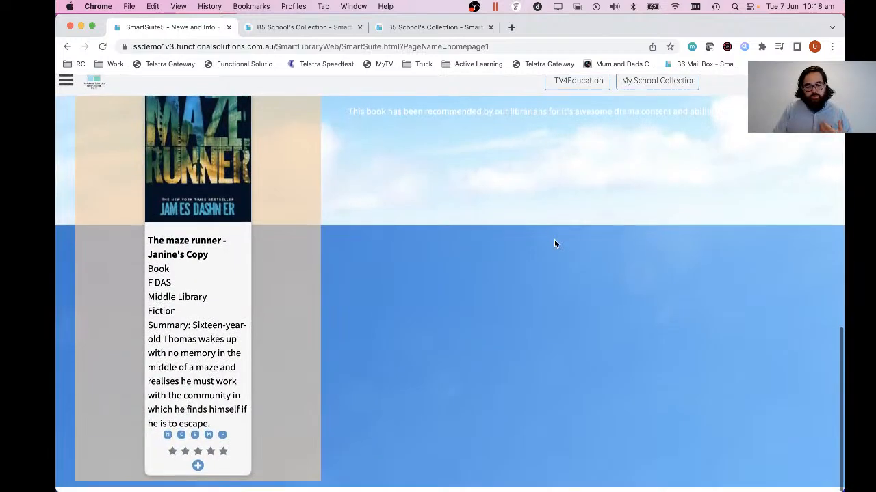
scroll(554, 244, "up", 5)
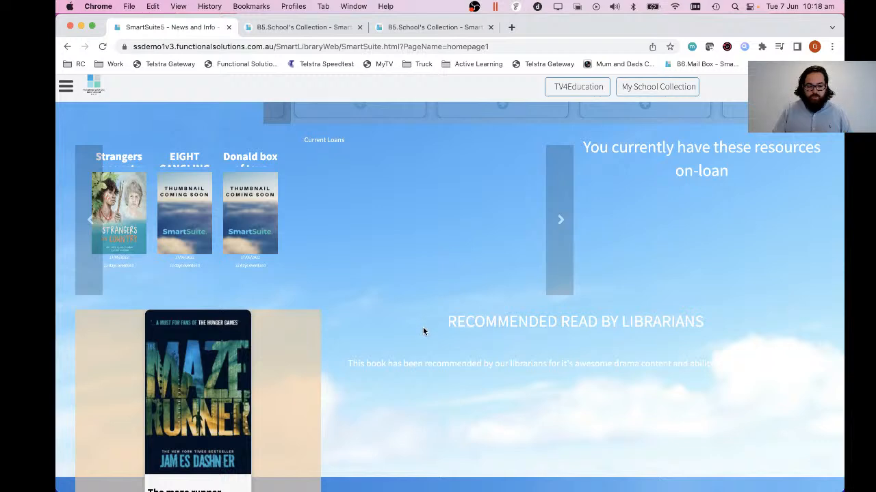
Reopen the homepage for editing and move the Maze Runner recommendation row up to directly beneath the row of three buttons.
left_click(66, 86)
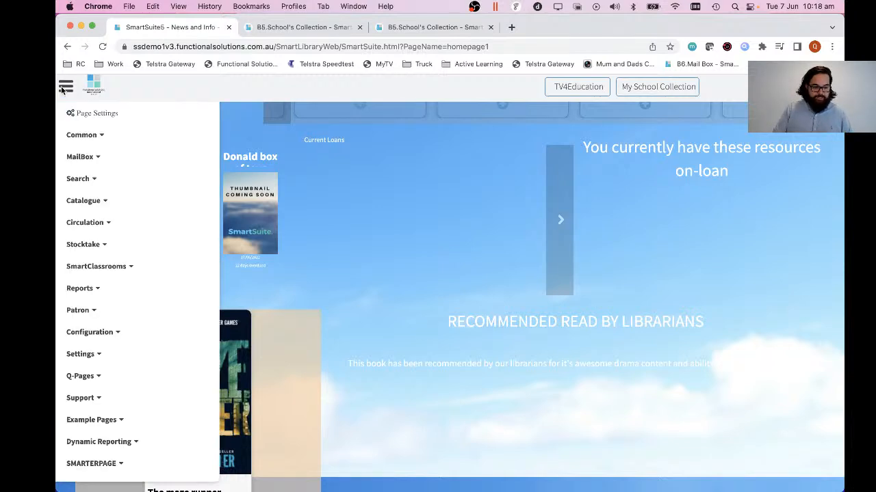
left_click(96, 114)
scroll(471, 411, "down", 5)
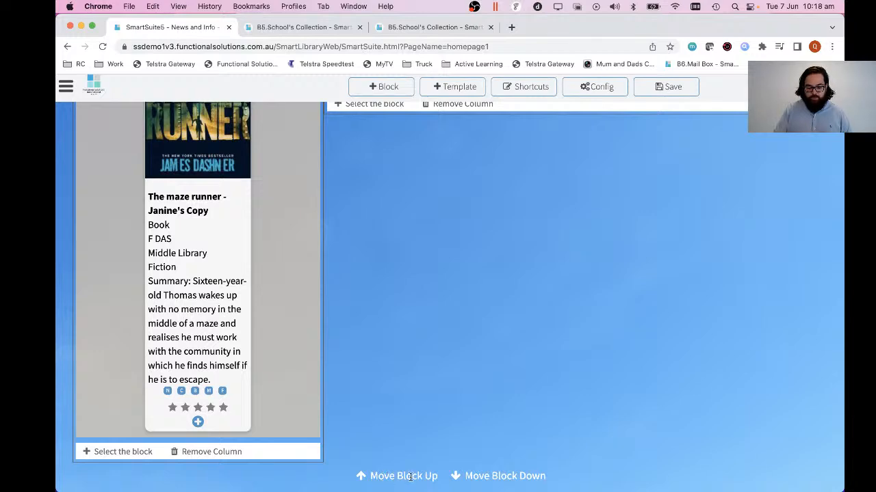
left_click(409, 477)
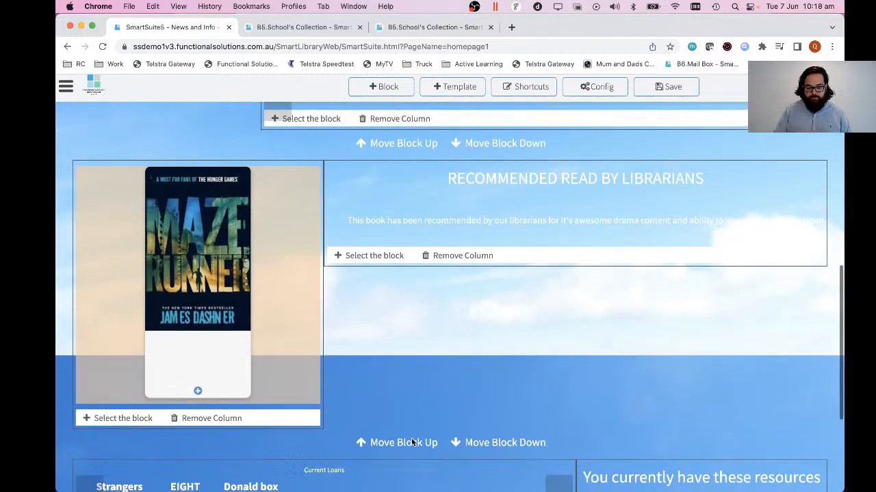
left_click(411, 442)
scroll(406, 411, "up", 6)
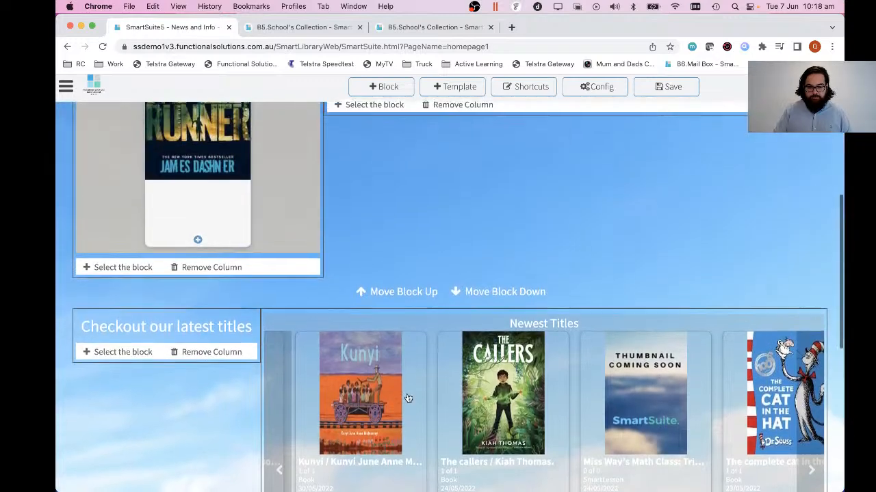
scroll(406, 392, "up", 4)
scroll(406, 393, "down", 3)
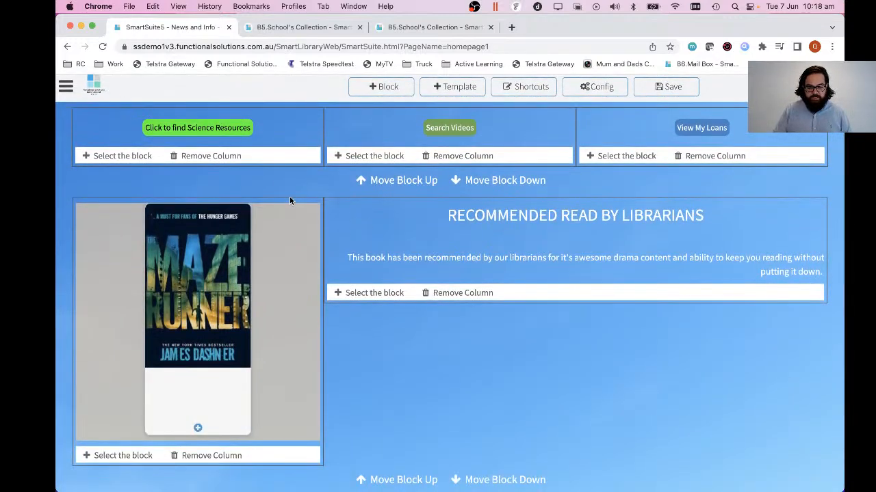
Save the rearranged homepage and review the order of its rows.
left_click(674, 87)
scroll(650, 291, "up", 2)
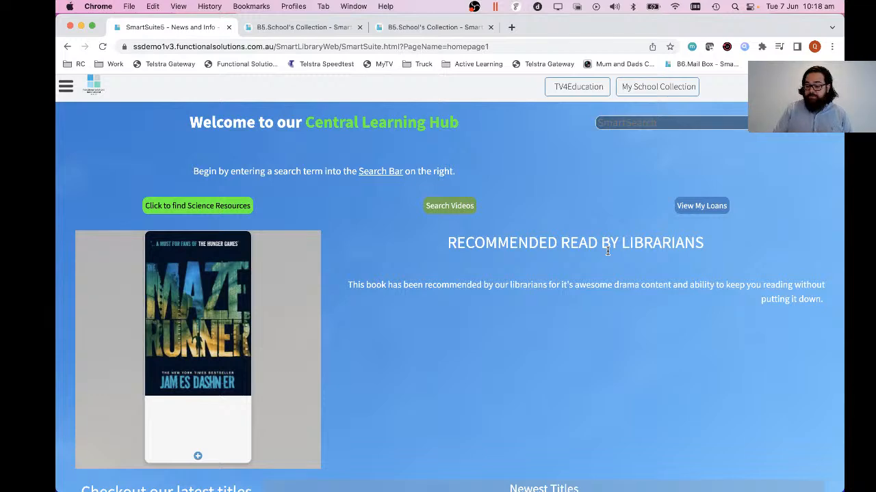
scroll(607, 251, "down", 5)
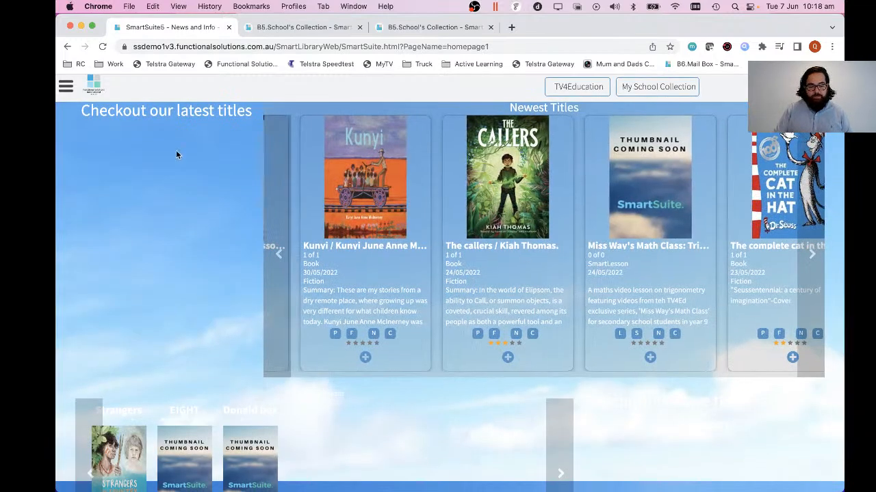
Reopen the homepage for editing and look over the Newest Titles block's size, header, field and icon settings.
left_click(67, 87)
left_click(95, 116)
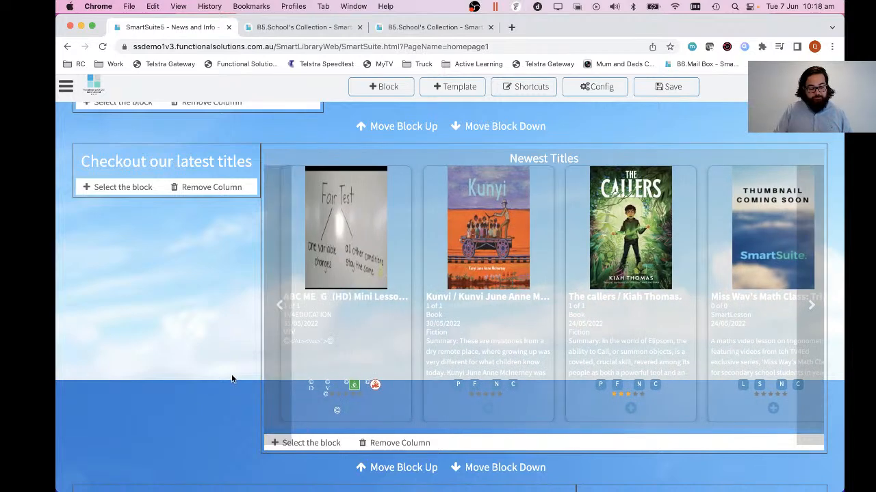
scroll(217, 344, "down", 1)
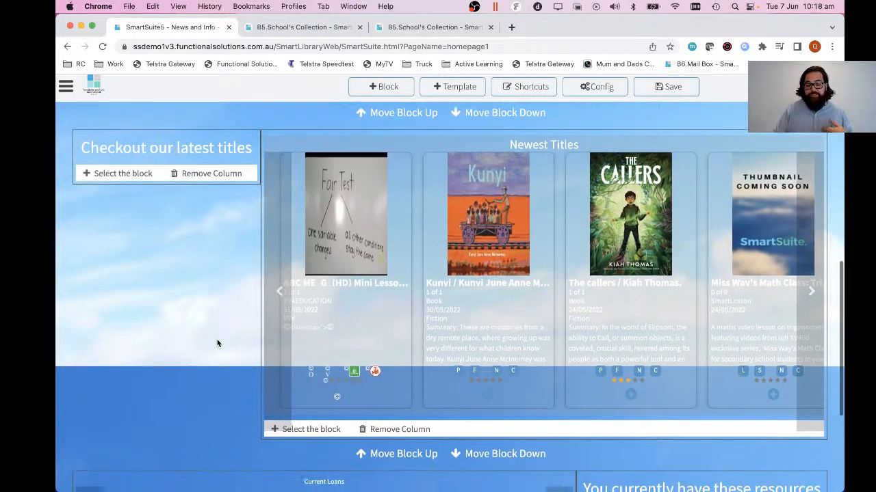
mouse_move(501, 338)
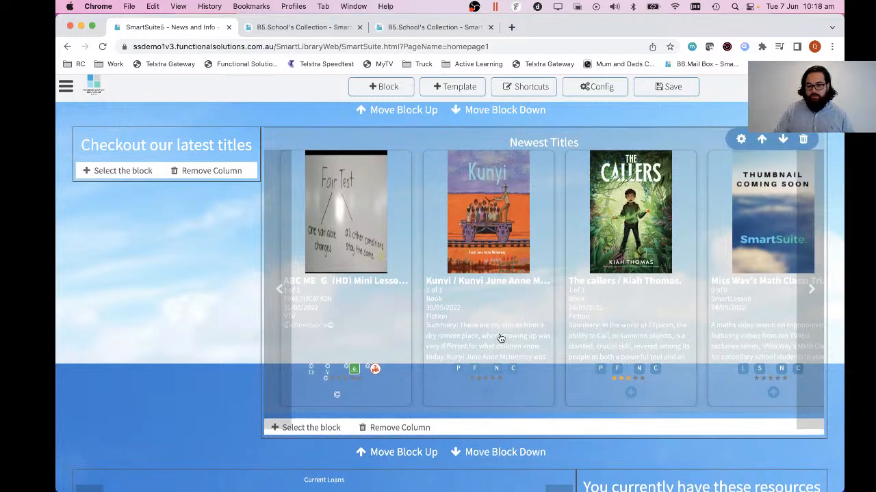
left_click(742, 140)
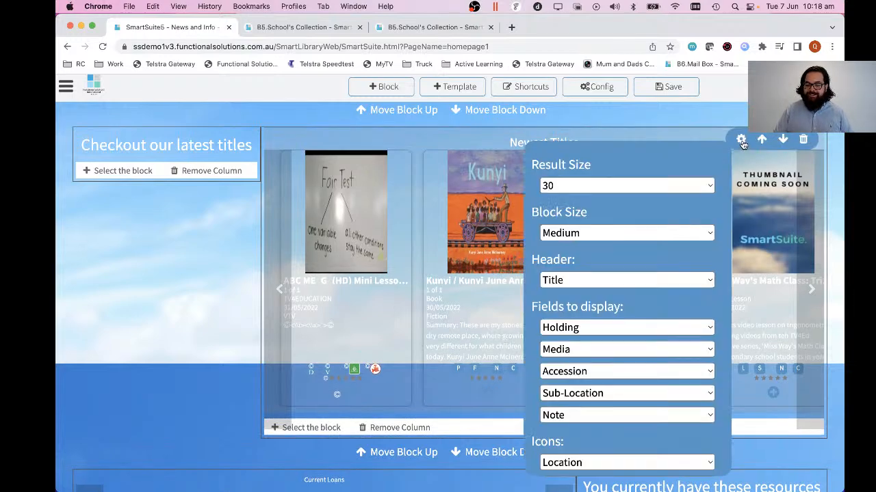
scroll(628, 316, "down", 2)
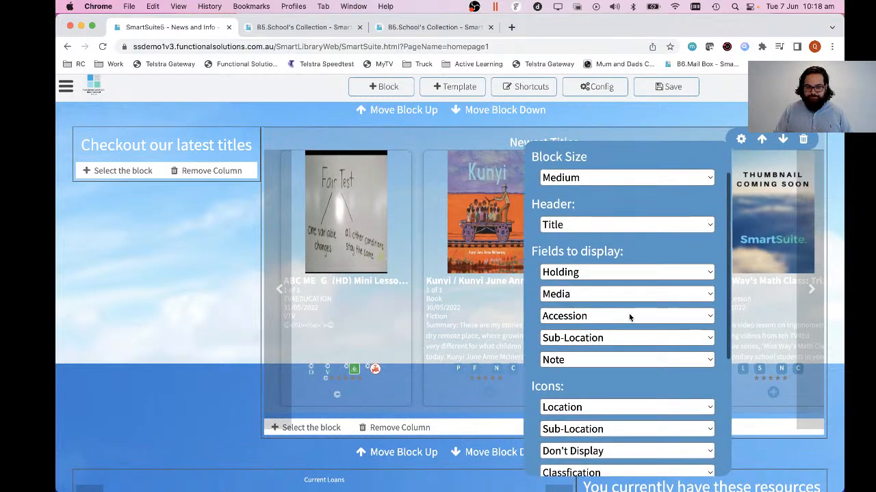
left_click(411, 141)
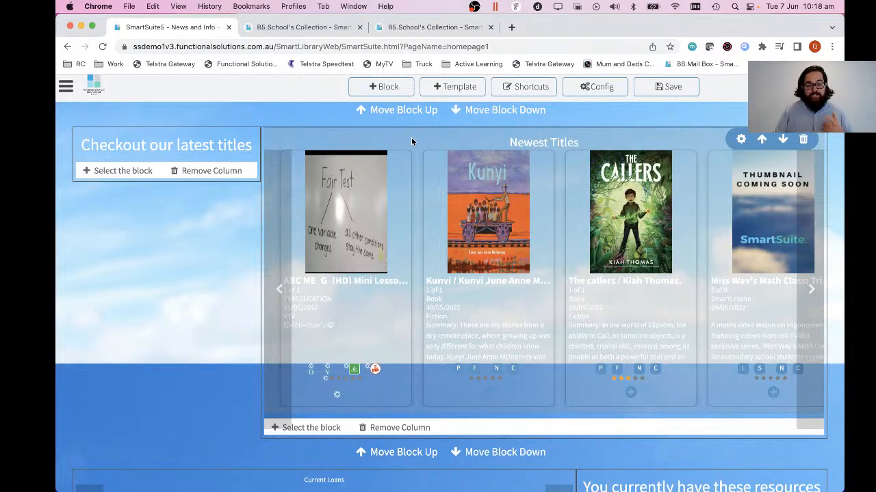
Look through the column layouts offered for new blocks and review the homepage's existing rows.
left_click(386, 88)
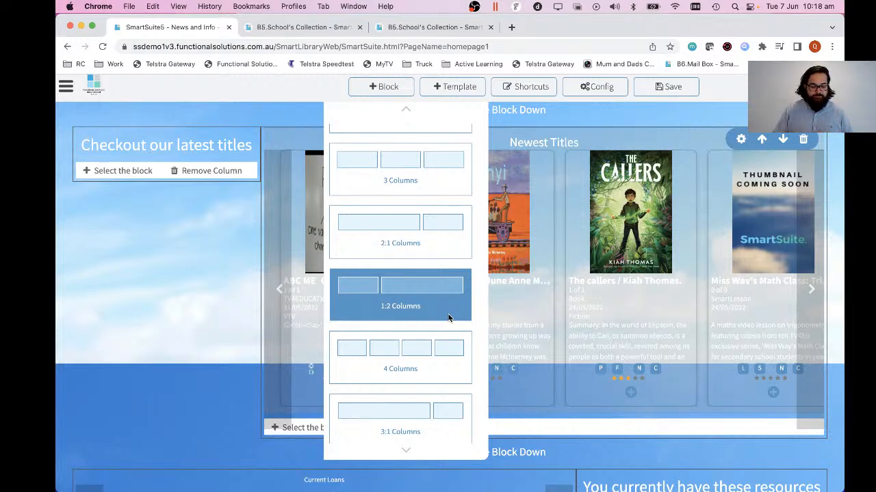
scroll(400, 274, "down", 2)
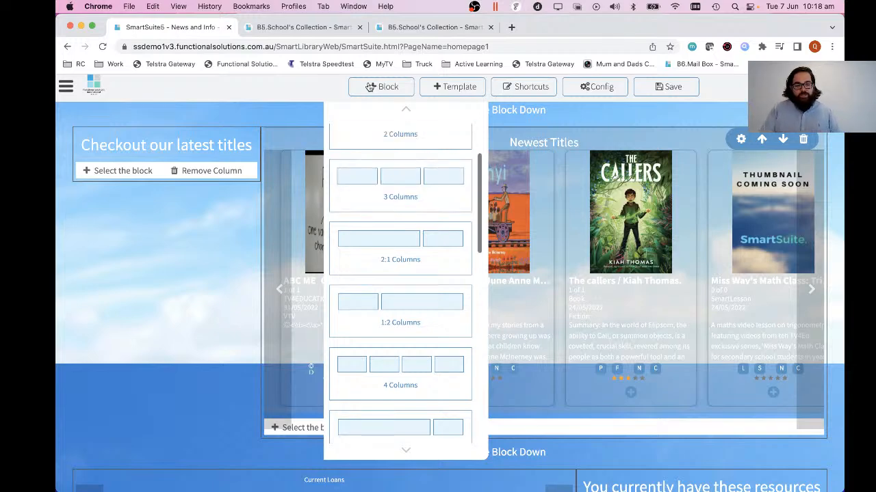
left_click(372, 87)
scroll(417, 244, "up", 3)
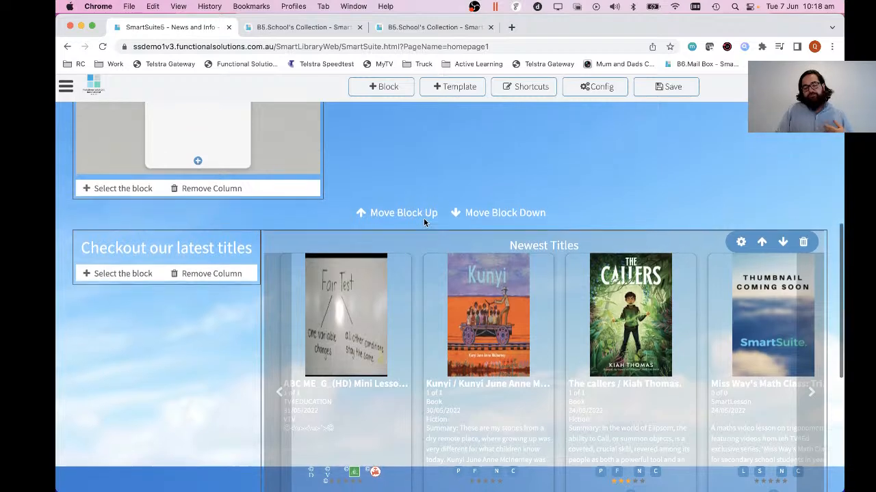
scroll(424, 222, "down", 5)
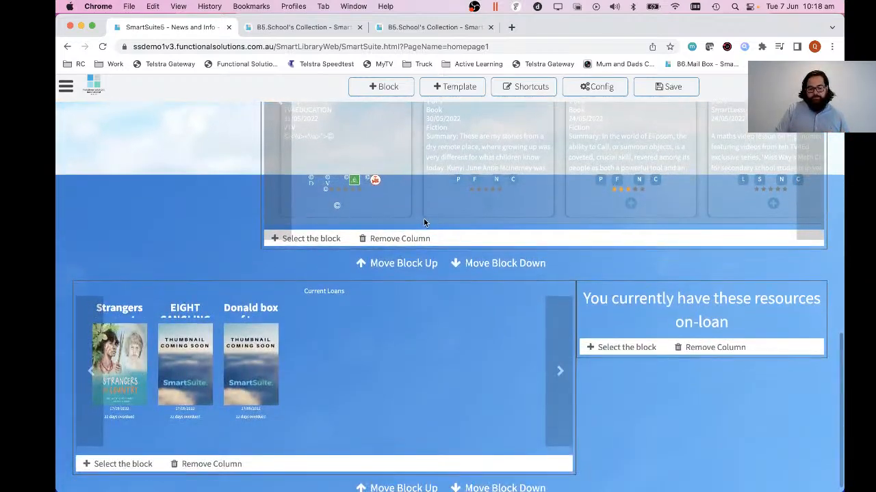
scroll(634, 416, "down", 1)
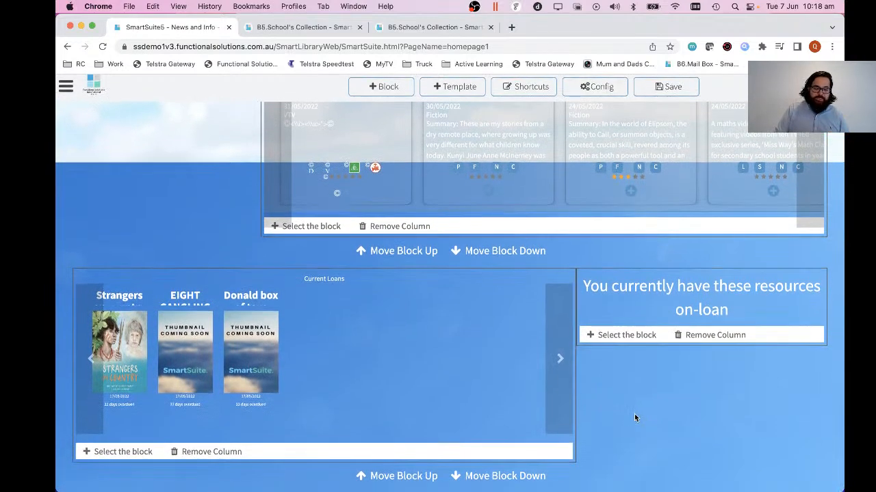
scroll(634, 417, "up", 15)
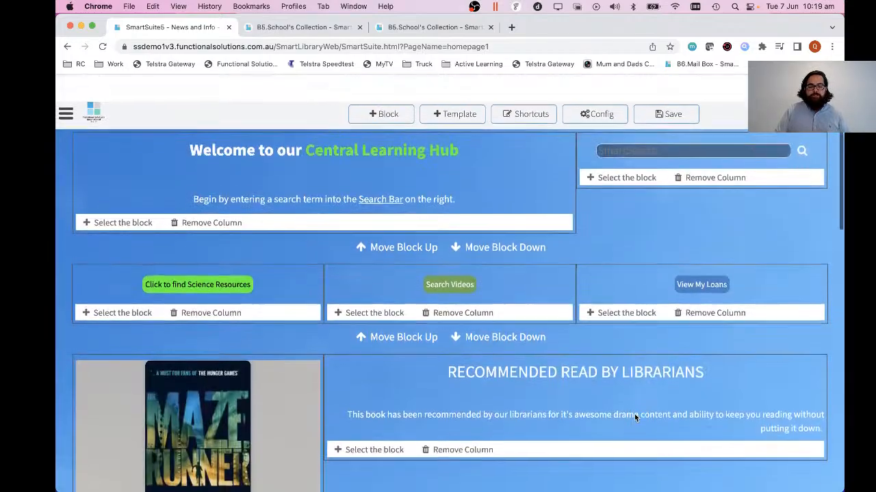
scroll(619, 321, "down", 15)
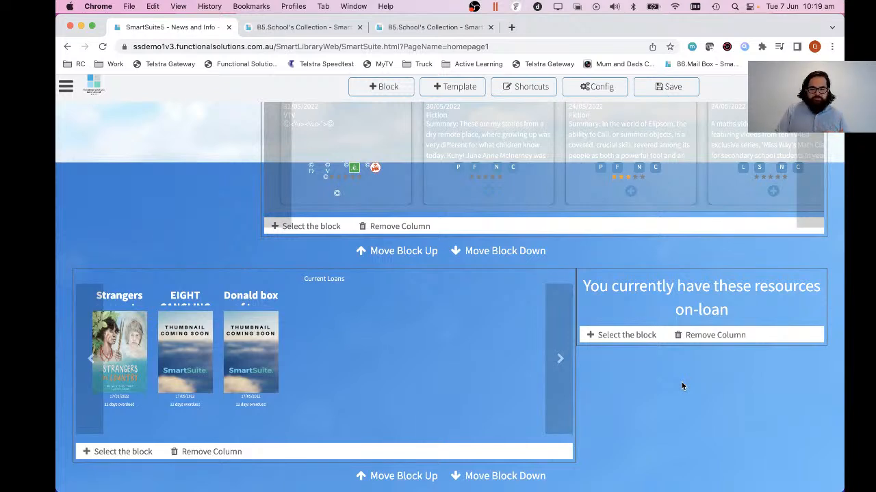
Open the page configuration and look over its available settings.
left_click(593, 89)
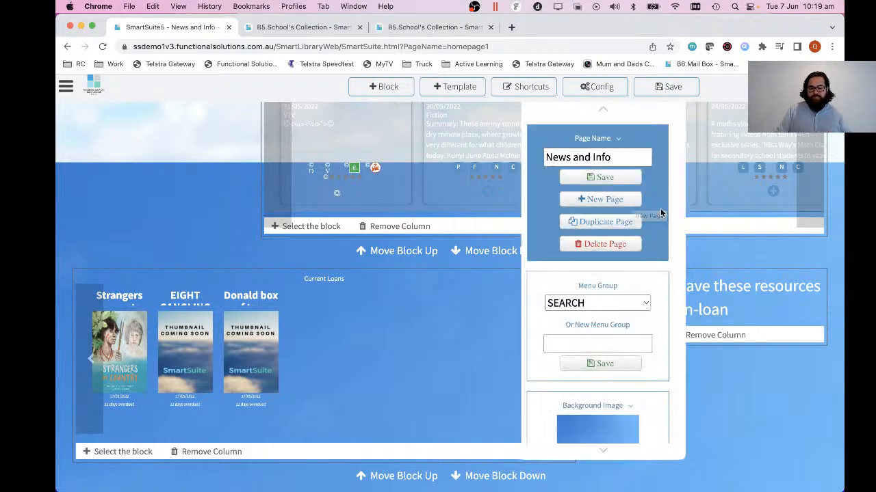
scroll(660, 213, "down", 4)
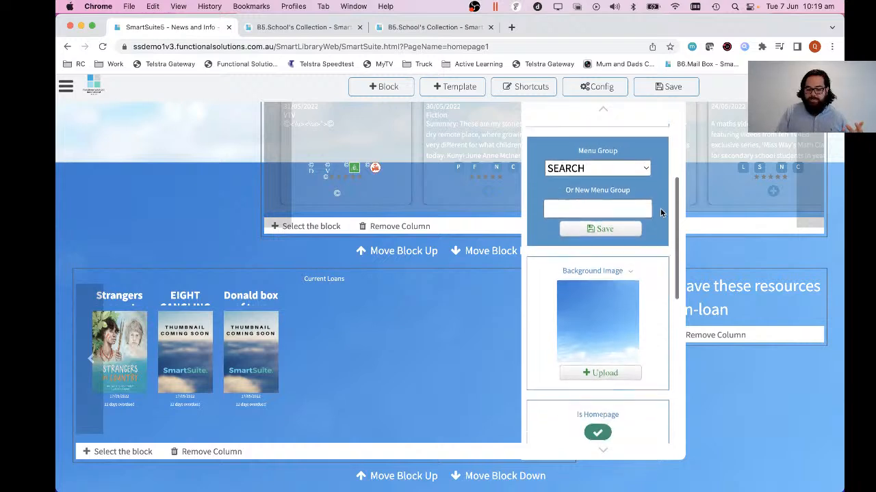
scroll(660, 208, "down", 5)
scroll(660, 208, "up", 8)
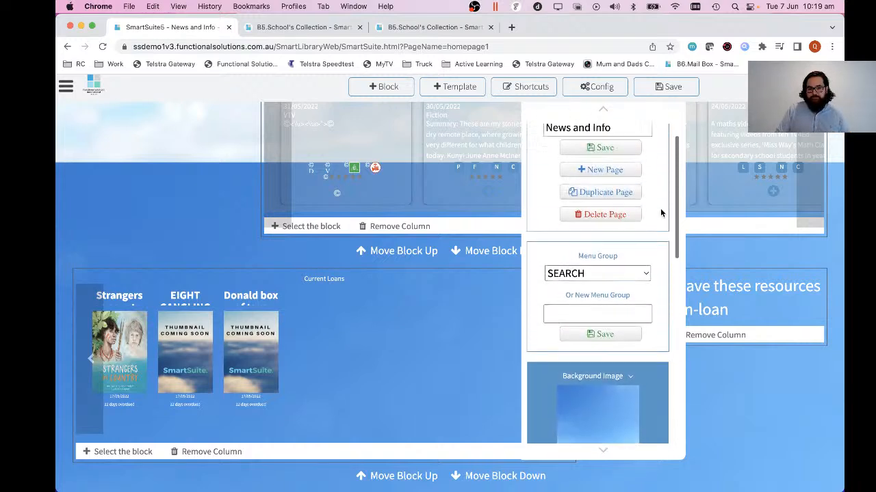
scroll(660, 208, "up", 1)
Examine the page name field, the existing menu group choices and the field for a new menu group.
left_click(619, 158)
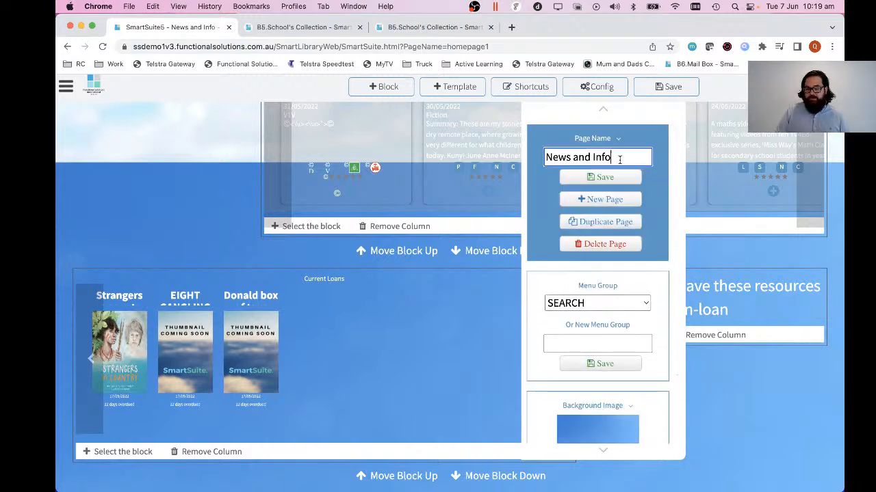
left_click_drag(619, 158, 545, 158)
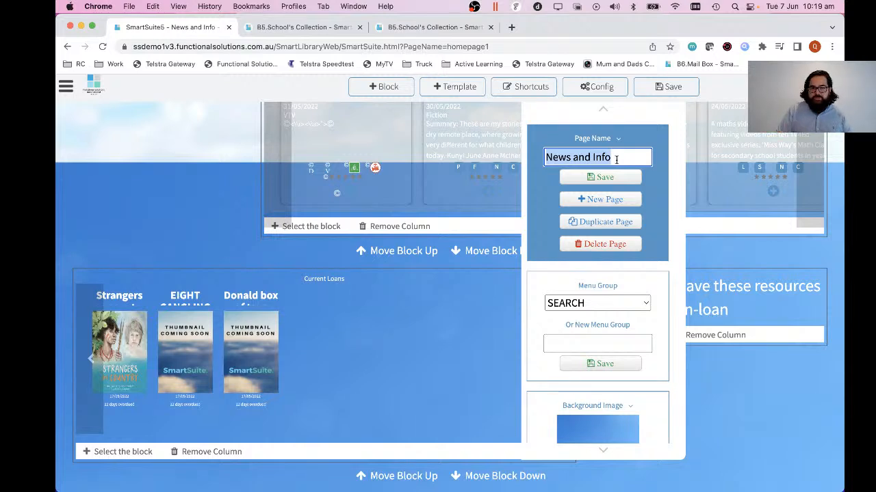
scroll(635, 205, "down", 2)
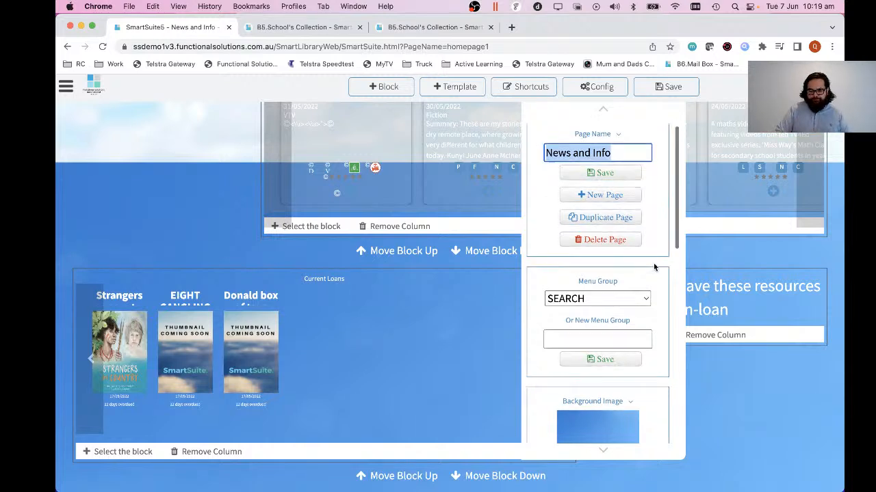
left_click(633, 244)
scroll(633, 243, "up", 3)
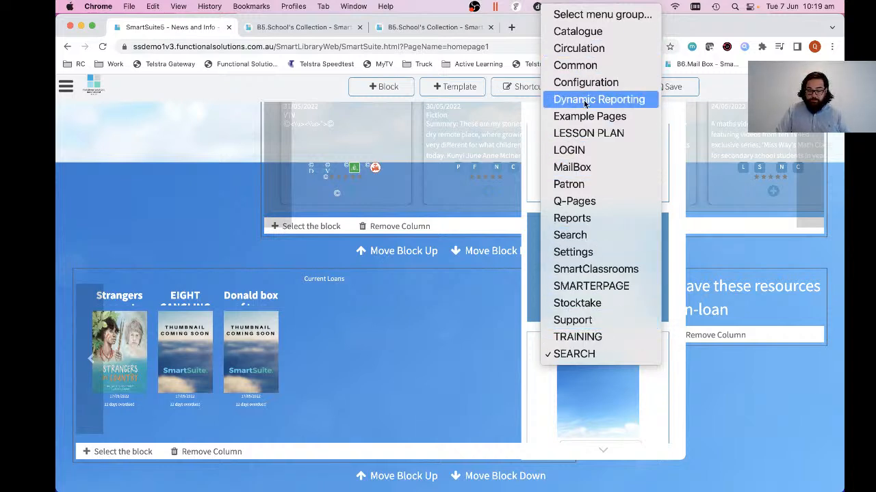
left_click(672, 342)
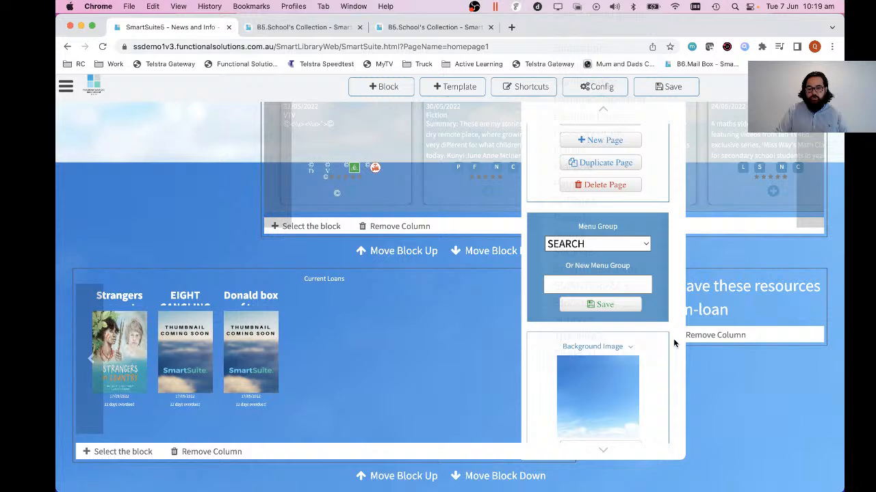
left_click(608, 287)
Open the page's background image choices and browse the preset colours, patterns and photos.
scroll(607, 288, "down", 5)
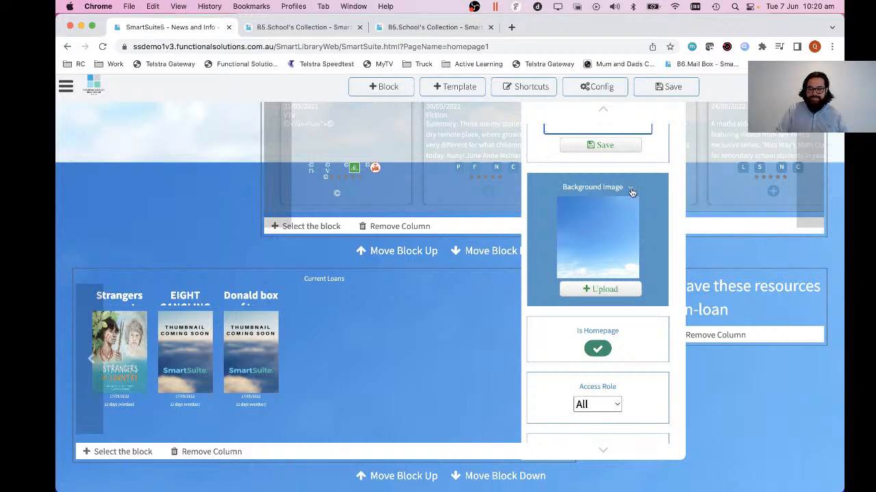
left_click(631, 192)
scroll(530, 298, "down", 3)
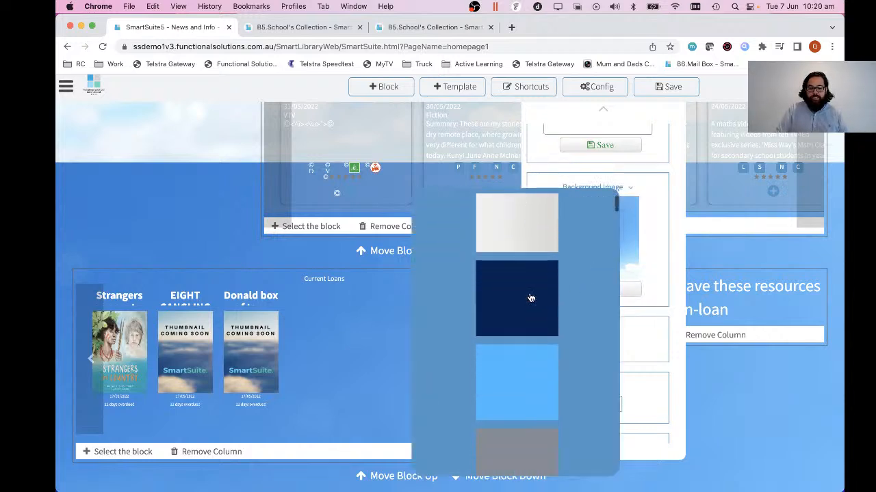
scroll(530, 298, "down", 10)
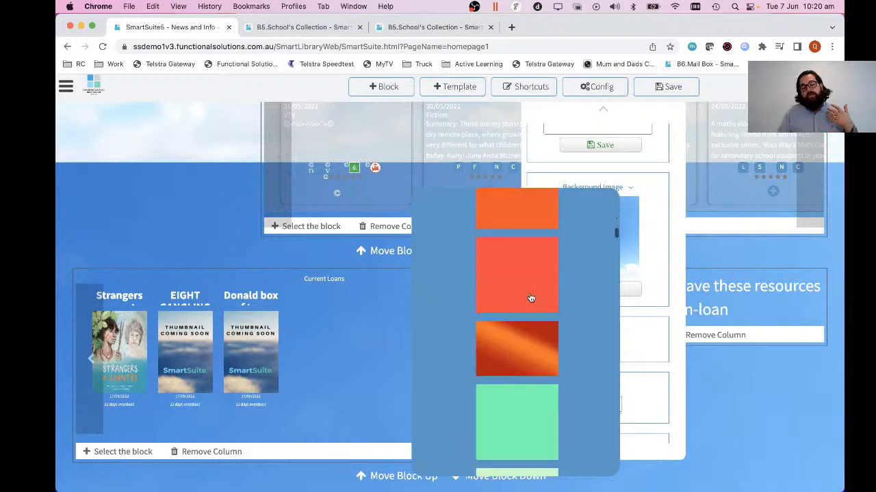
scroll(530, 297, "down", 8)
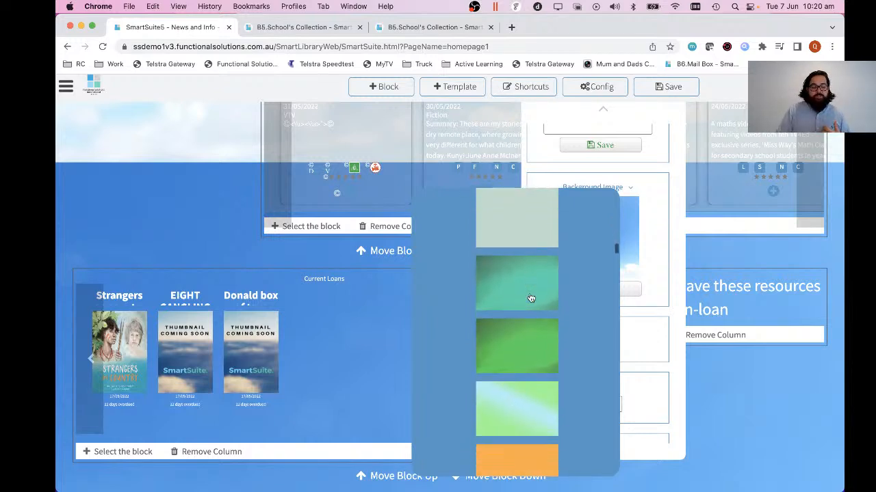
scroll(530, 298, "down", 1)
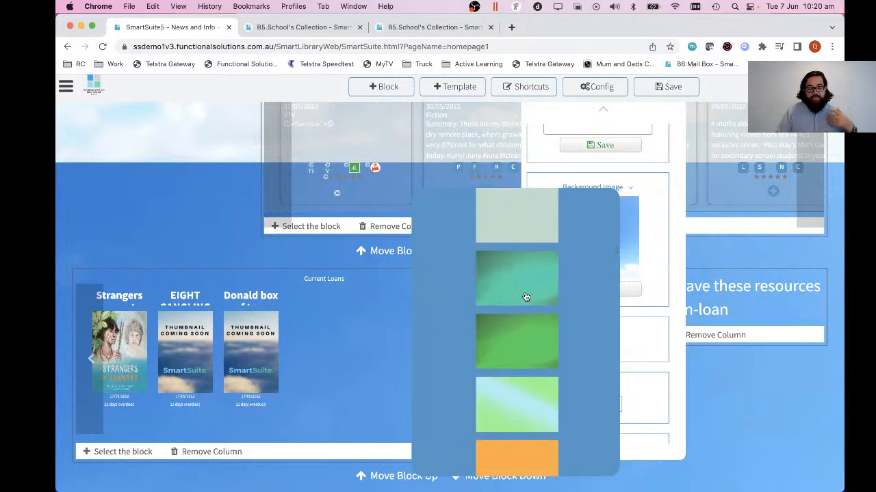
scroll(525, 297, "down", 3)
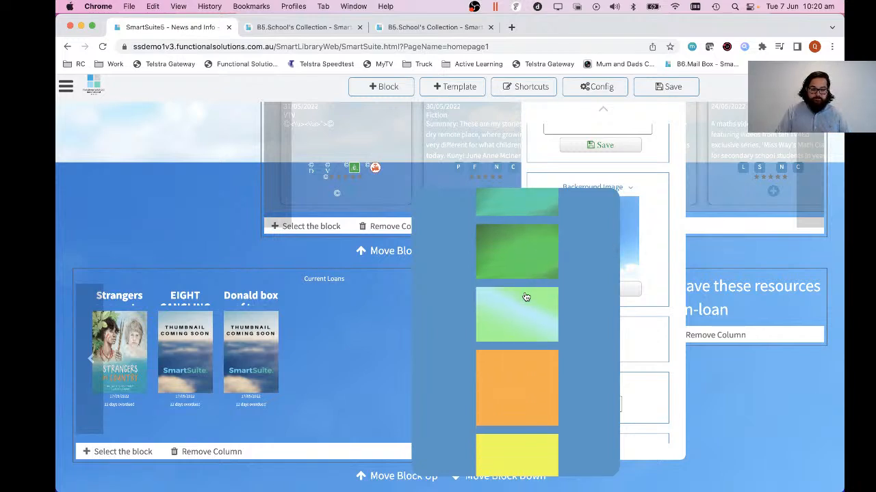
scroll(525, 297, "down", 5)
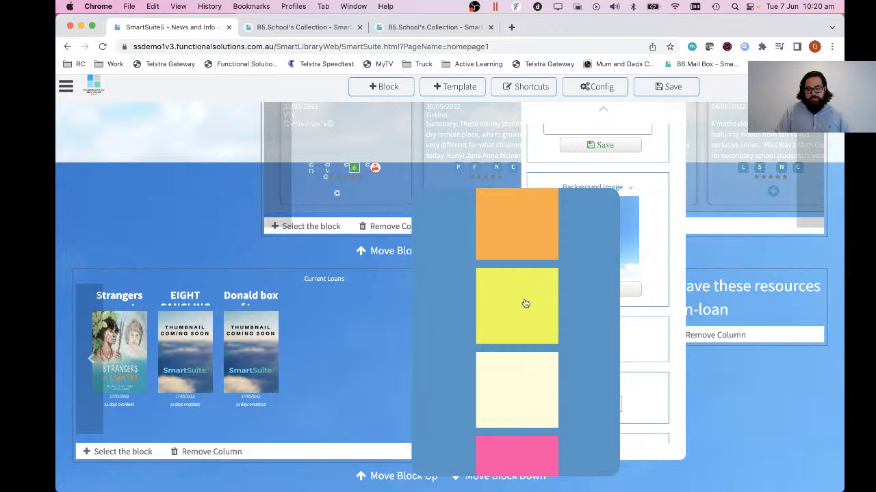
scroll(525, 304, "down", 10)
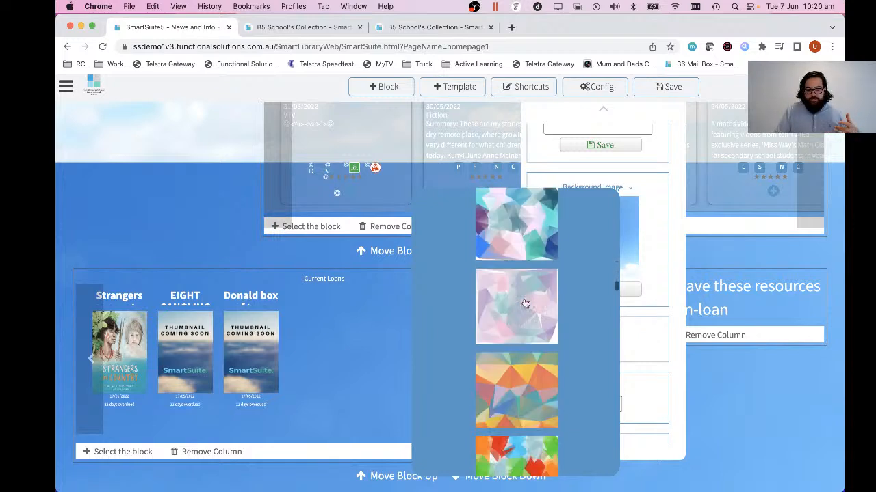
scroll(526, 304, "down", 8)
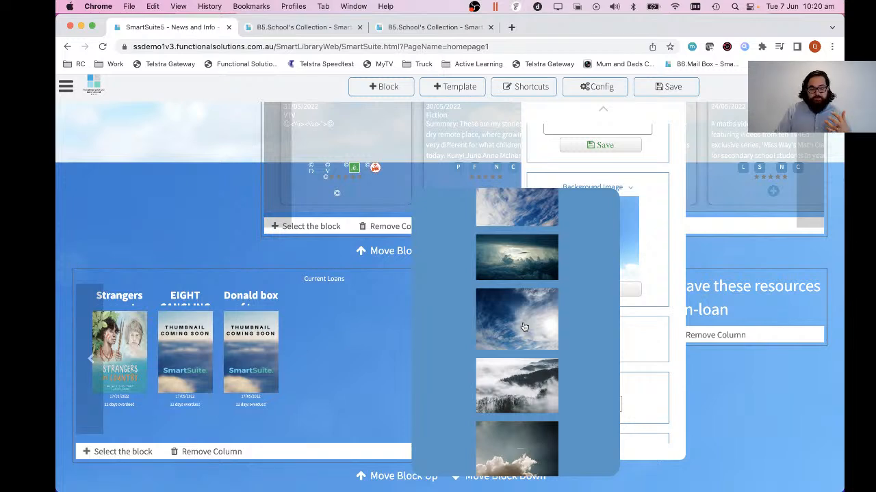
scroll(524, 327, "down", 3)
scroll(523, 327, "down", 3)
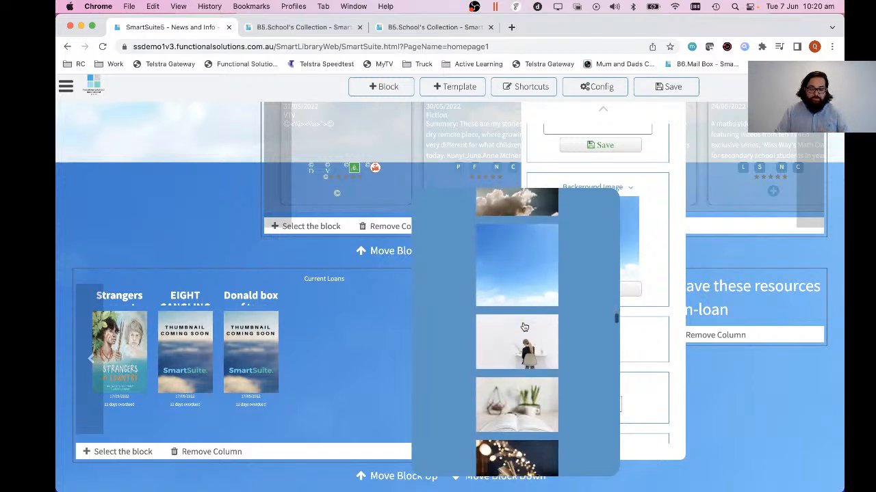
Try the white preset photo of a person at a shelf as the page background and preview it.
left_click(522, 327)
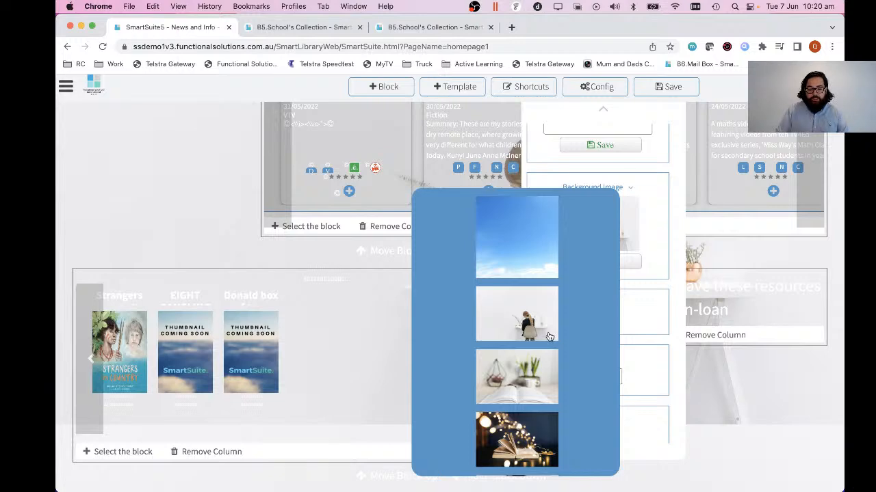
scroll(540, 340, "down", 1)
scroll(263, 290, "up", 3)
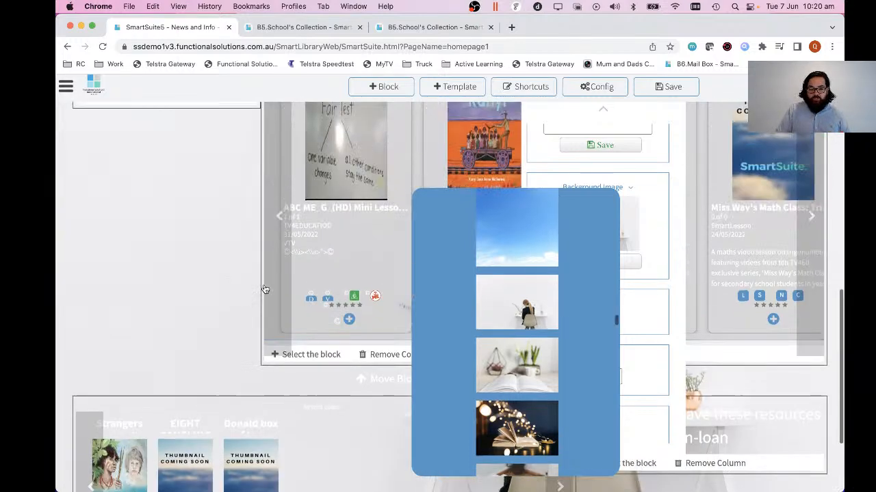
Set the page background to the dark preset photo of an open book with glowing string lights.
scroll(263, 290, "down", 3)
left_click(540, 437)
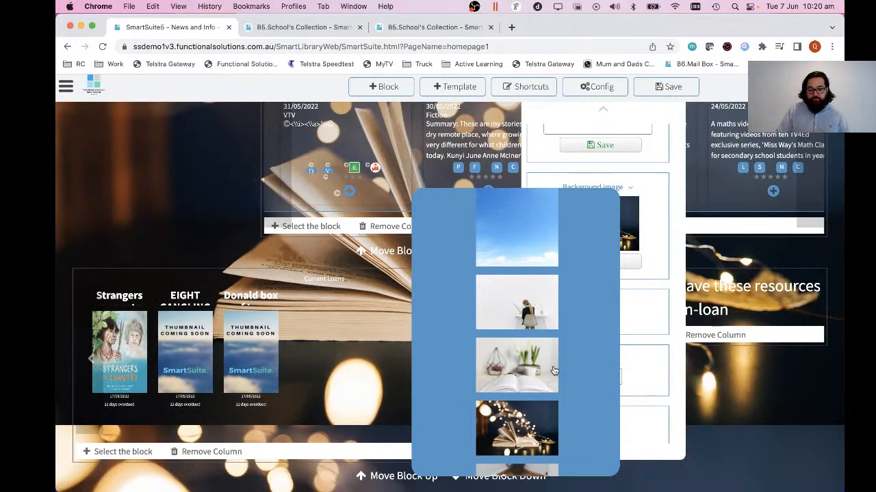
scroll(532, 337, "down", 5)
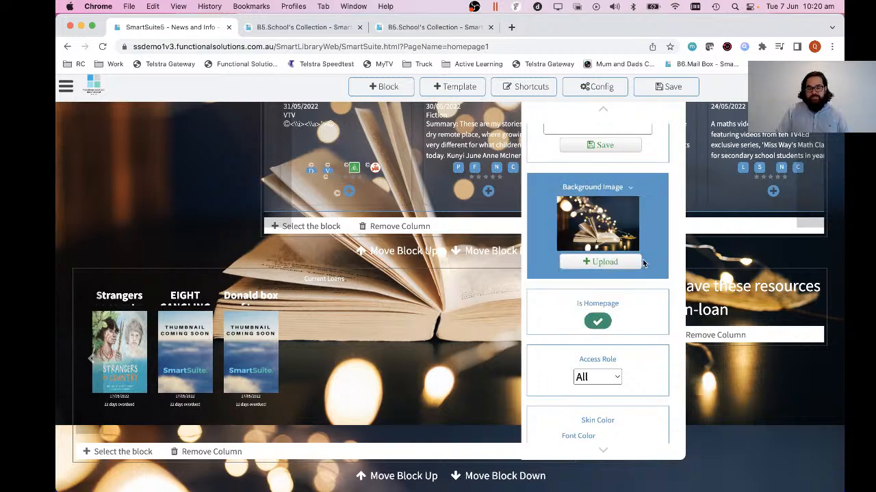
Try the skin background colour's transparency at the lowest end of its slider and check the page.
scroll(642, 263, "up", 2)
scroll(642, 259, "down", 3)
scroll(381, 314, "down", 5)
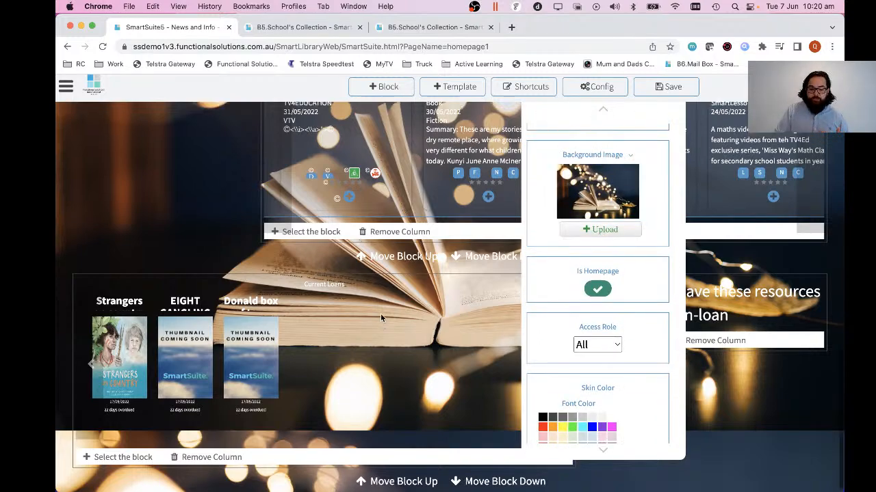
scroll(380, 314, "up", 5)
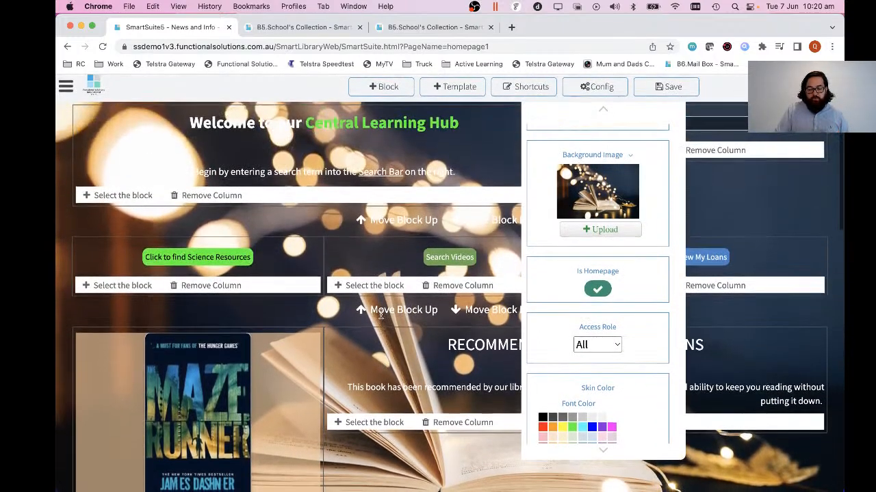
scroll(657, 275, "down", 4)
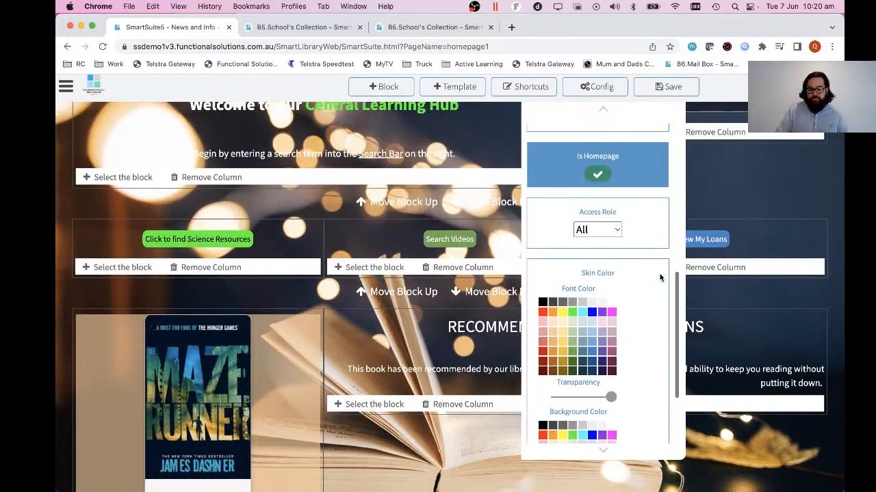
scroll(659, 274, "down", 2)
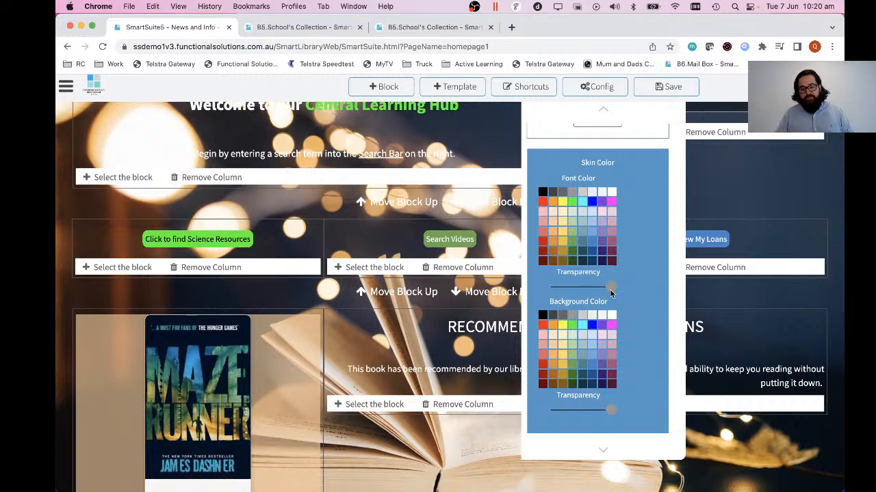
left_click_drag(609, 413, 546, 415)
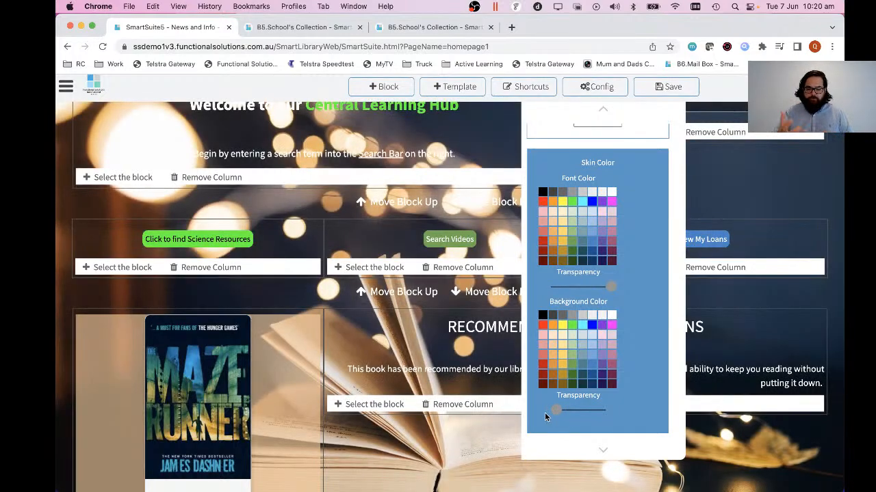
scroll(371, 329, "down", 3)
scroll(372, 329, "up", 3)
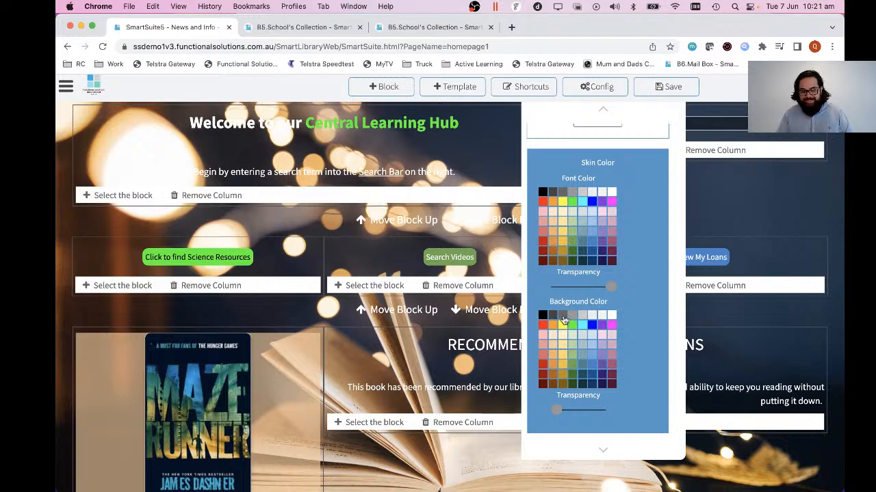
Try grey, black and dark grey as the skin background colour with the transparency slider raised to about three quarters.
left_click_drag(560, 413, 596, 414)
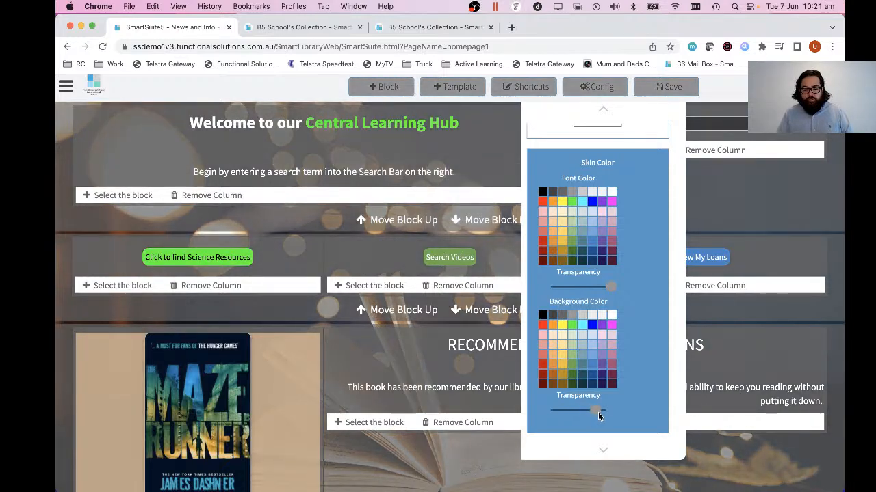
left_click(544, 318)
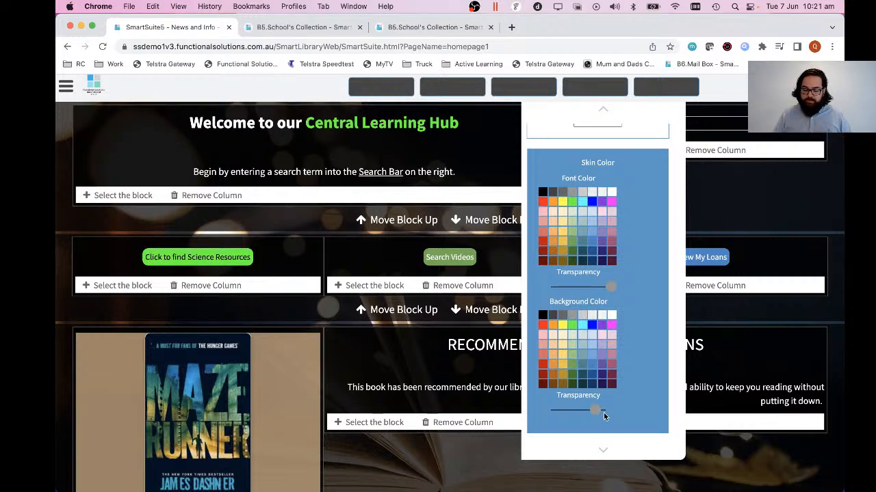
mouse_move(593, 411)
left_mouse_down()
mouse_move(580, 413)
mouse_move(593, 413)
left_mouse_up()
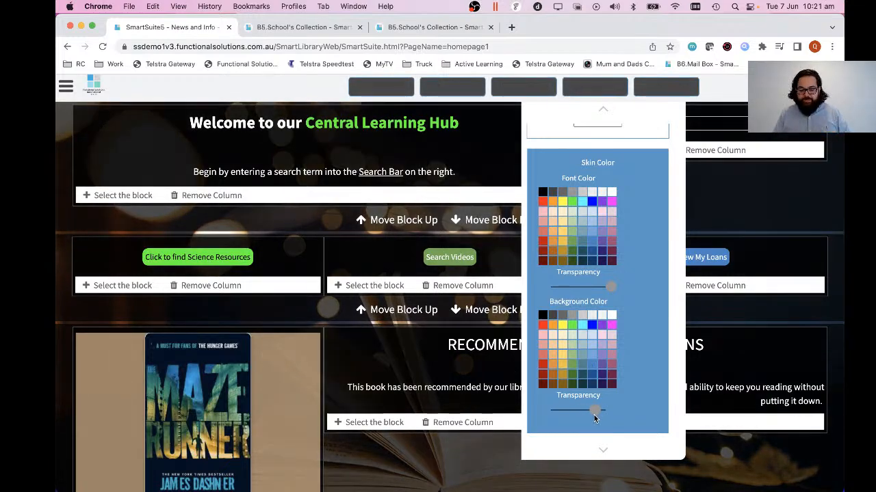
left_click(561, 316)
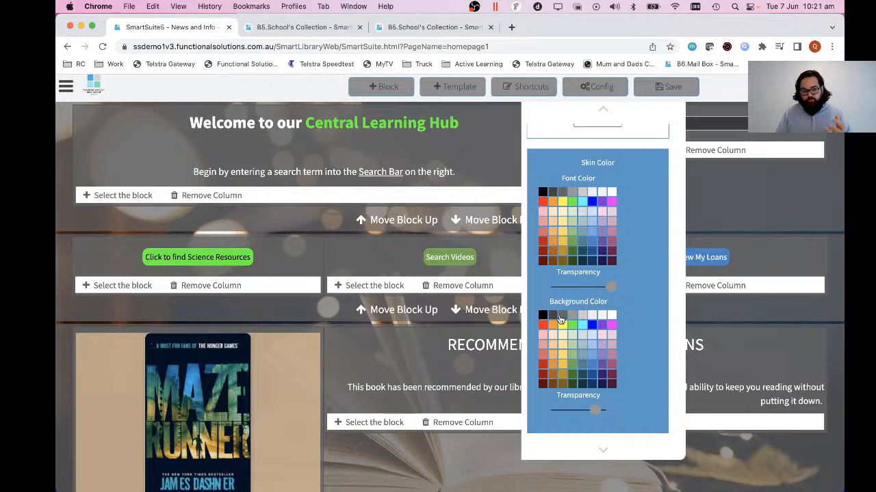
left_click(550, 318)
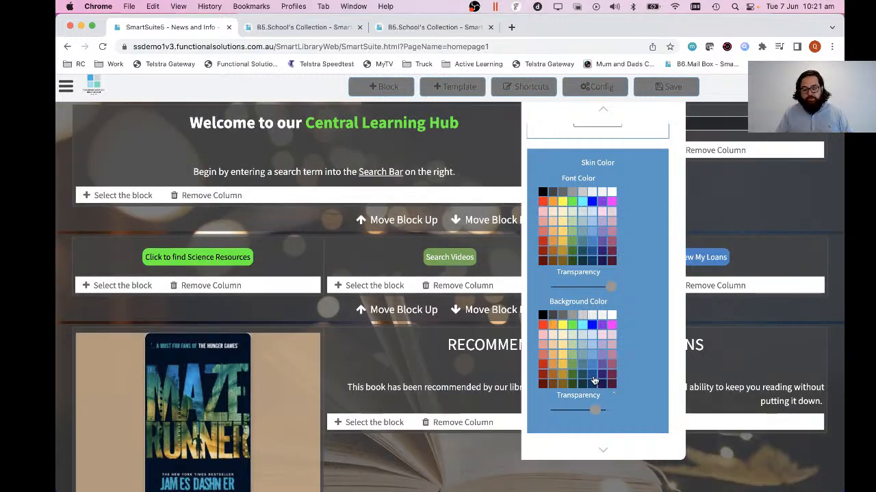
Try dark blue and gold as the skin background colour, lowering the transparency slider in stages to about a third.
left_click(593, 381)
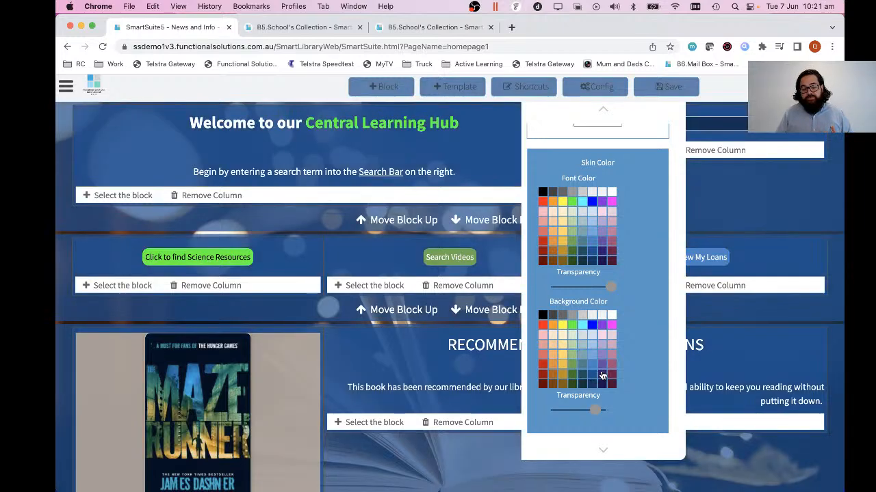
left_click_drag(596, 410, 580, 411)
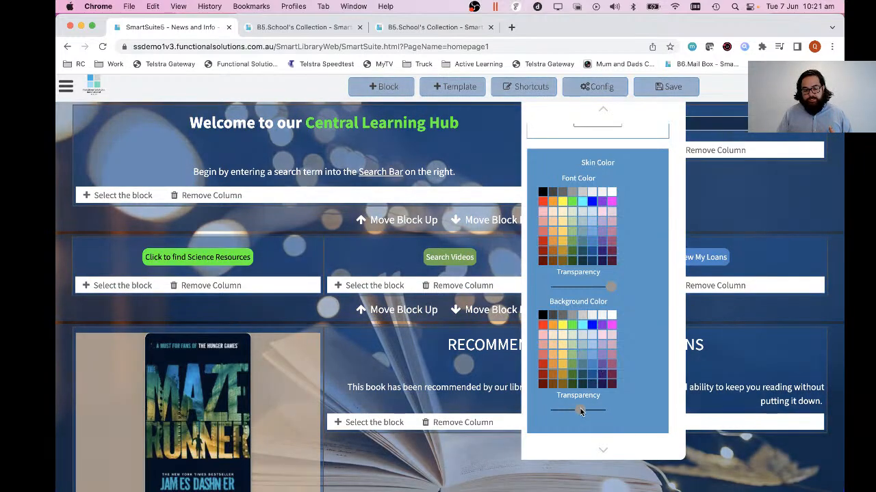
left_click(563, 370)
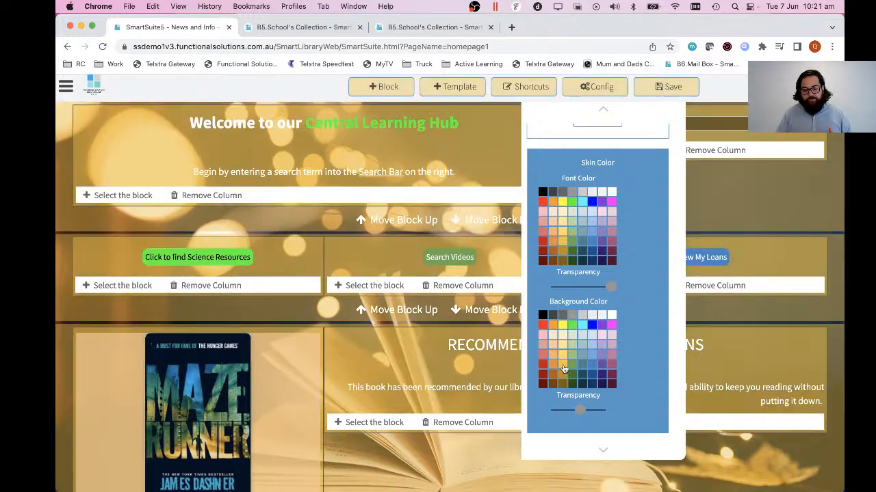
mouse_move(580, 411)
left_mouse_down()
mouse_move(559, 411)
mouse_move(569, 413)
left_mouse_up()
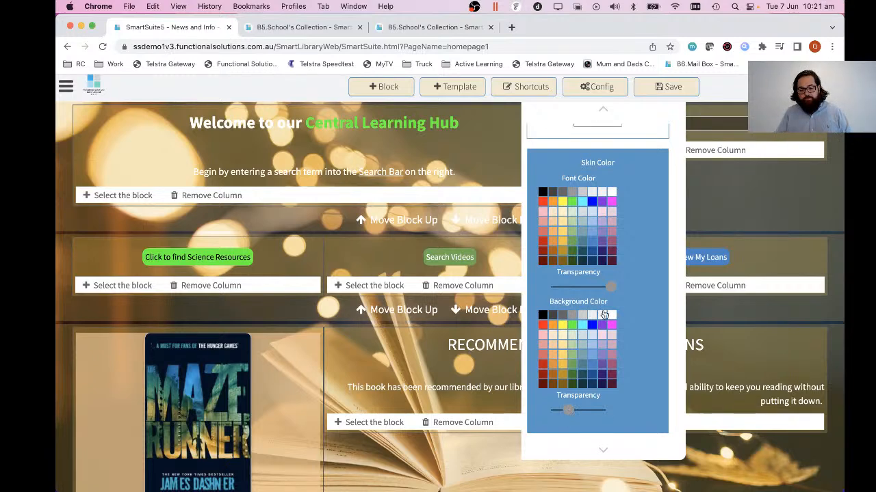
Set the skin background colour to dark grey and check the look of the side navigation menu.
left_click(561, 318)
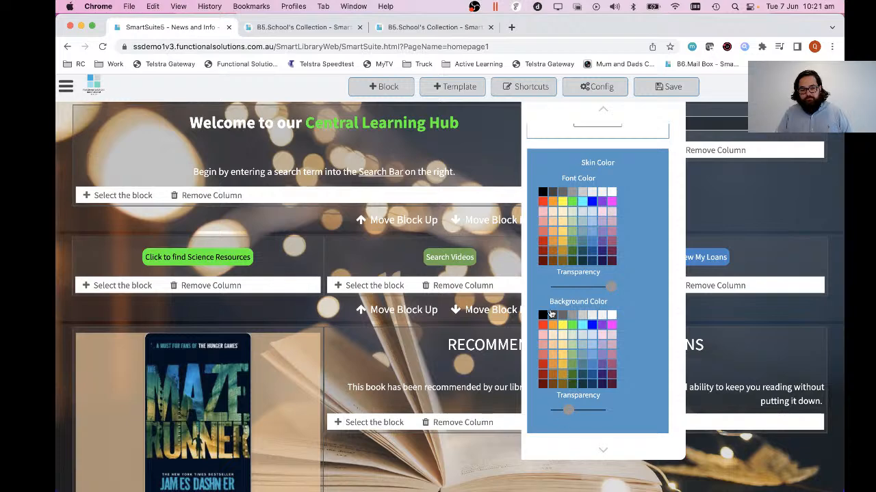
left_click(578, 373)
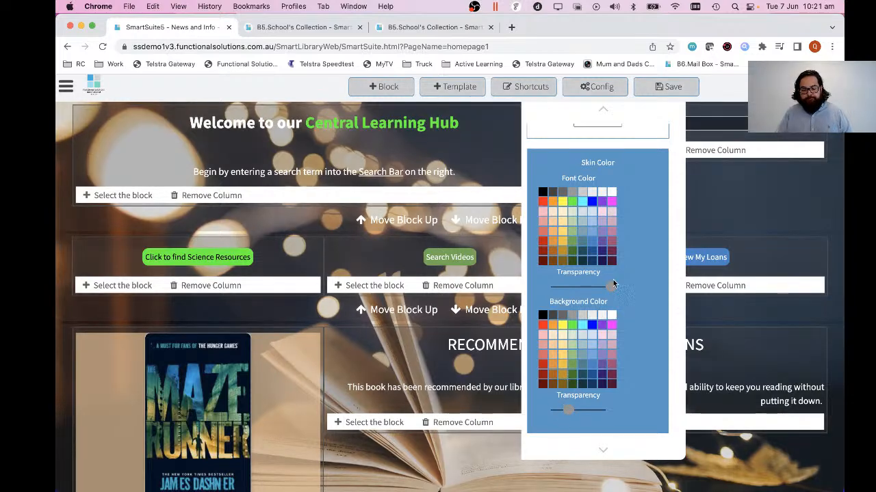
scroll(602, 273, "up", 3)
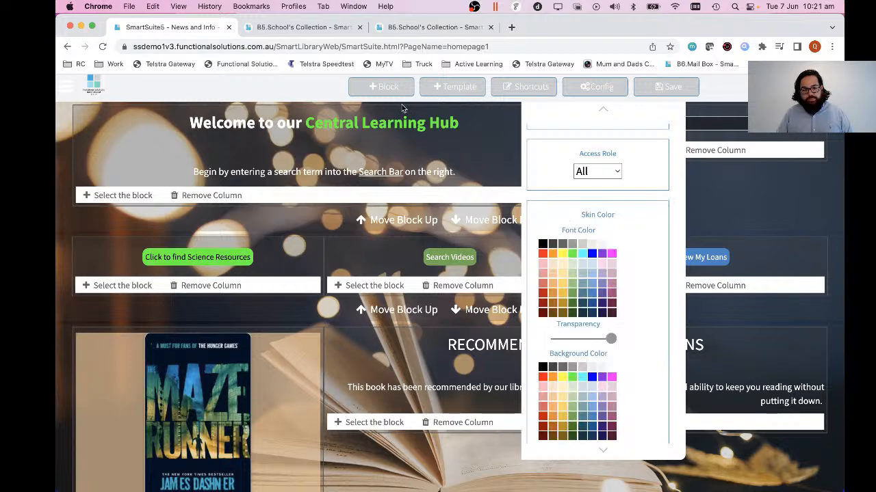
left_click(65, 89)
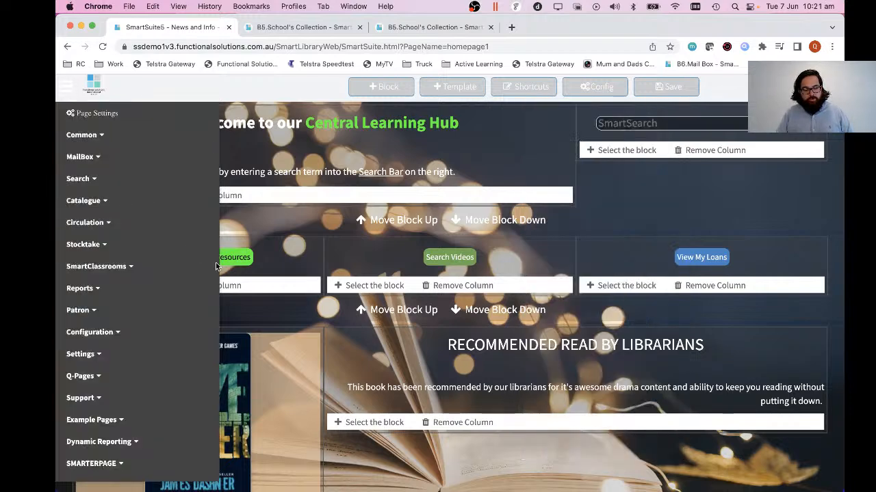
left_click(587, 92)
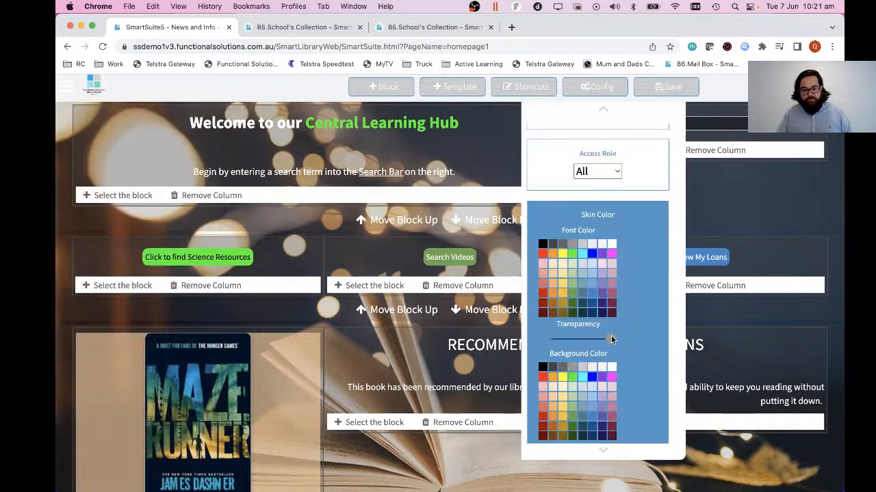
Set the skin background transparency slider to about the middle and save the page.
mouse_move(613, 340)
left_mouse_down()
mouse_move(561, 342)
mouse_move(628, 341)
left_mouse_up()
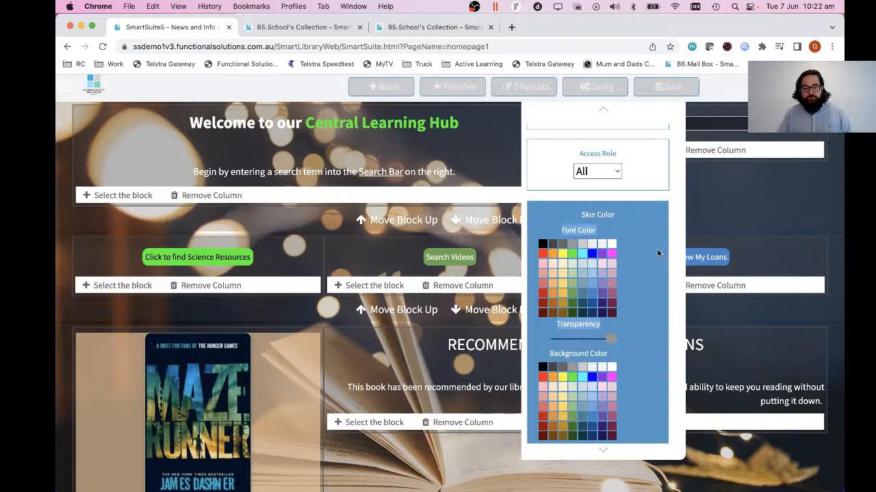
scroll(641, 274, "down", 2)
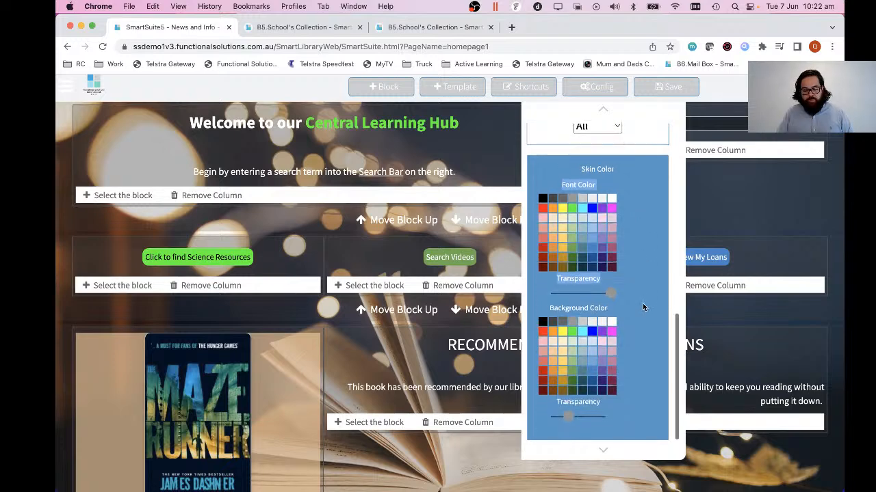
left_click_drag(569, 416, 579, 418)
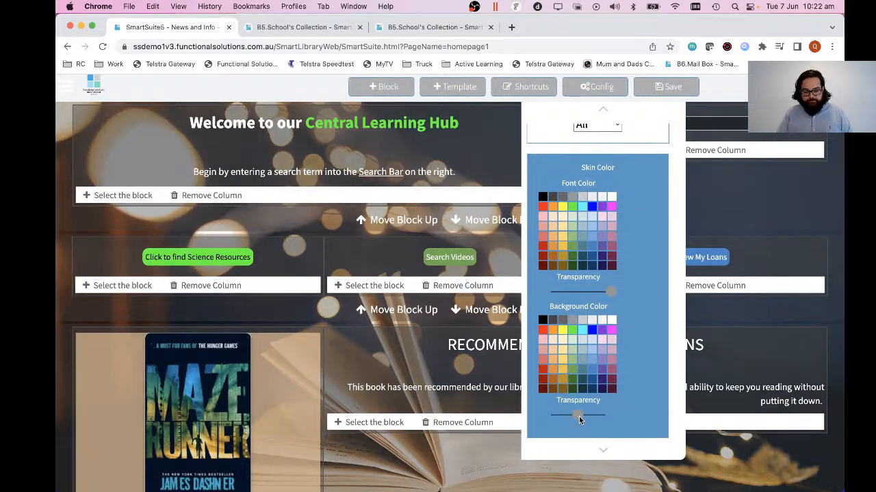
left_click(663, 88)
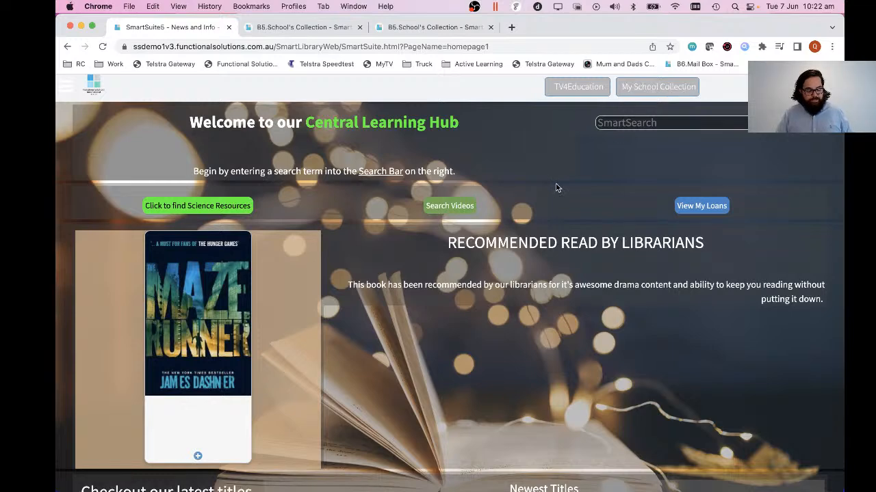
Review the saved homepage and open the side navigation menu.
scroll(568, 311, "down", 4)
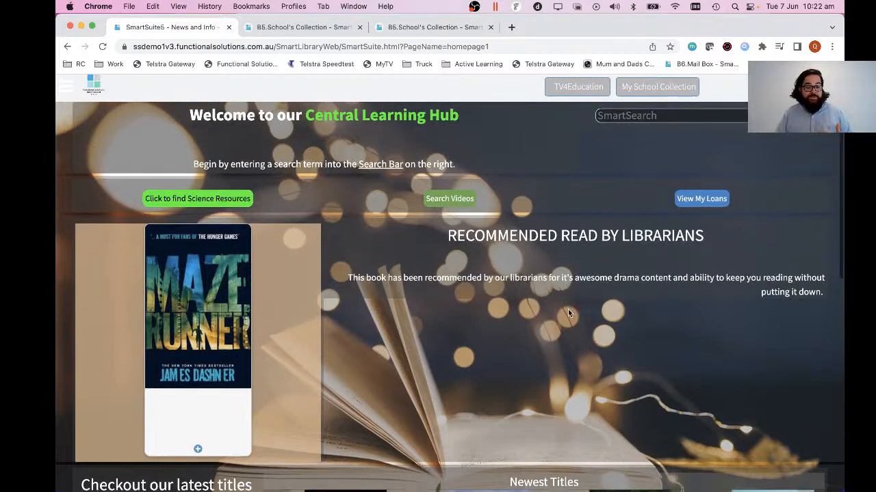
scroll(568, 312, "down", 1)
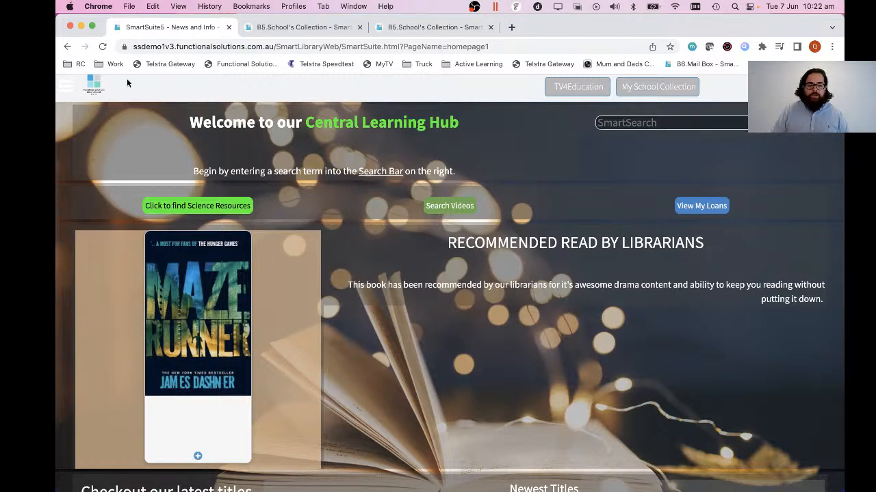
left_click(69, 87)
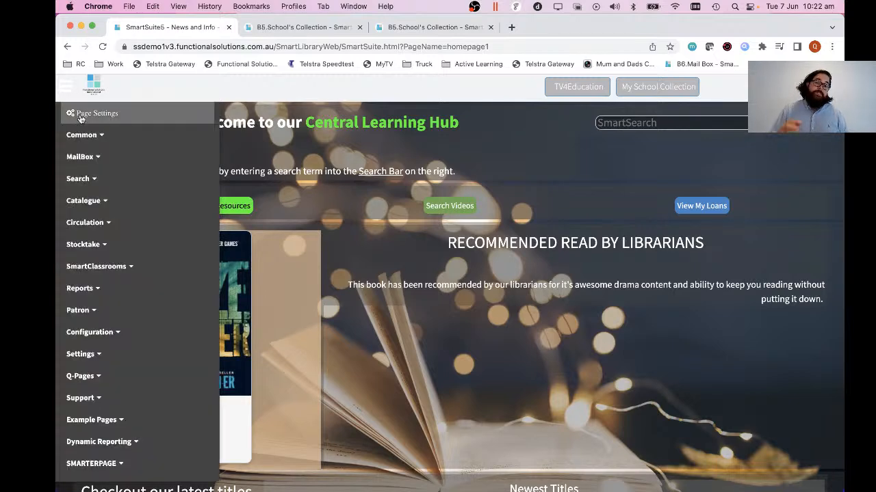
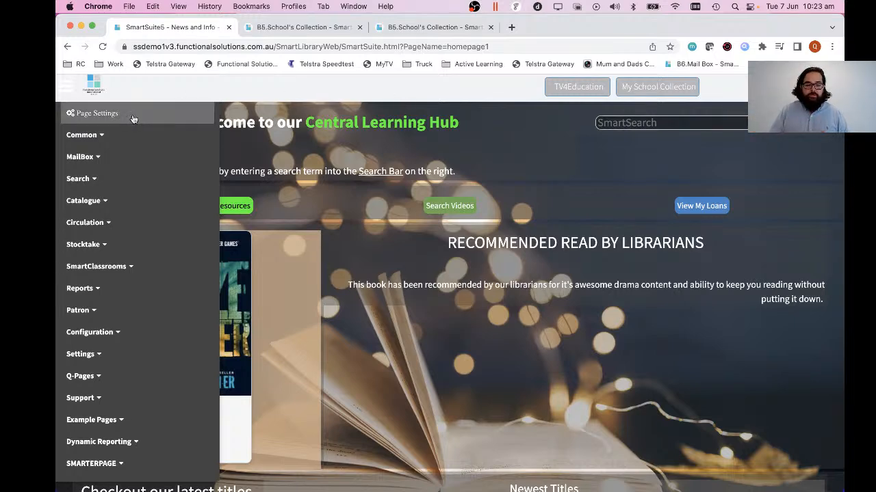
Open the homepage's configuration and review its skin colour, page name, menu group, background image, homepage and access role options.
left_click(182, 103)
left_click(575, 92)
scroll(635, 374, "down", 5)
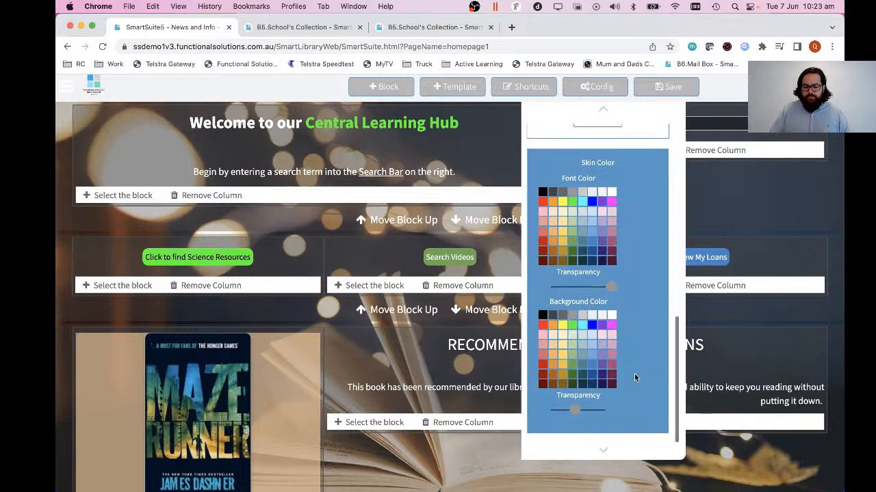
scroll(634, 374, "up", 5)
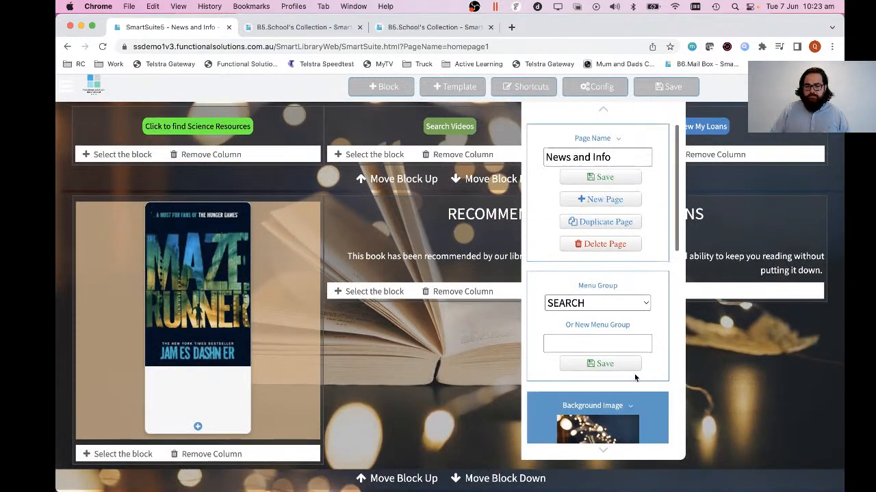
scroll(661, 282, "up", 3)
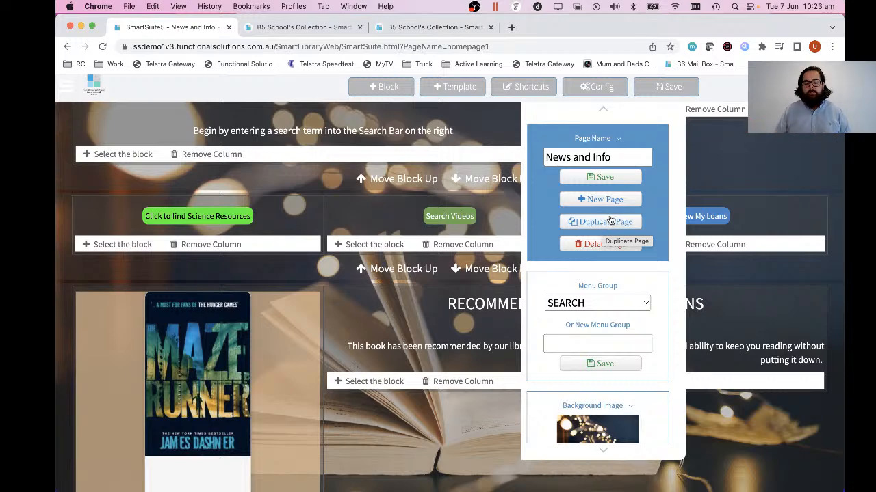
scroll(647, 272, "down", 5)
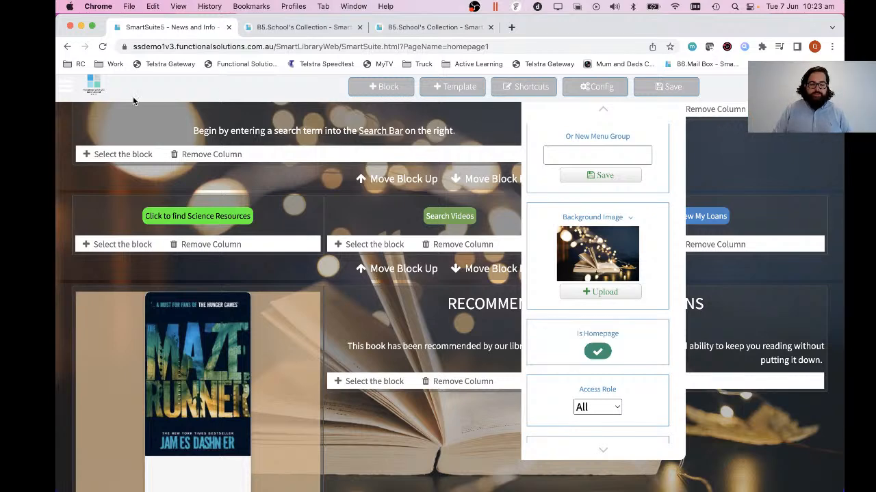
Open the SmartSuite_Page_14 page from the side navigation menu and dismiss the error dialog.
left_click(67, 86)
scroll(102, 239, "down", 1)
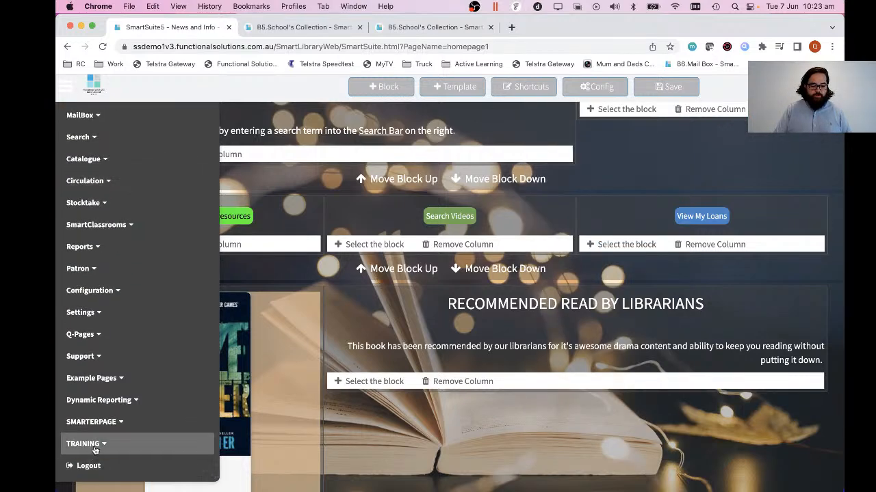
left_click(85, 422)
left_click(113, 463)
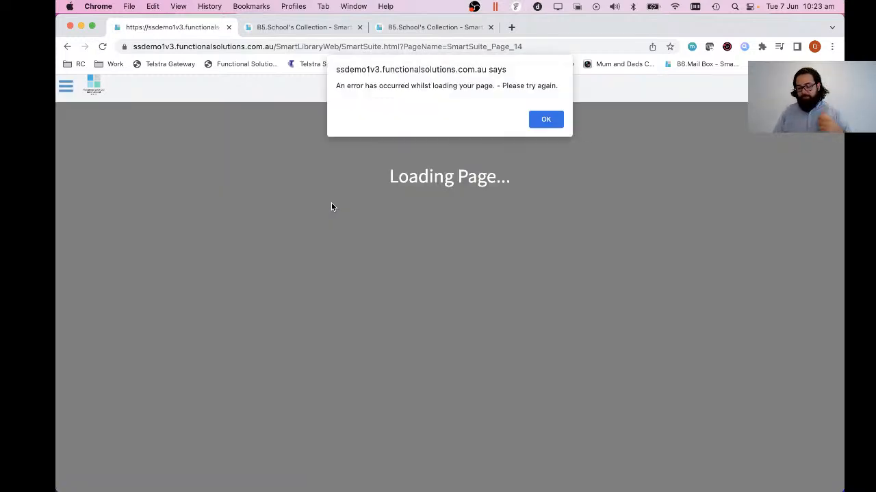
left_click(547, 120)
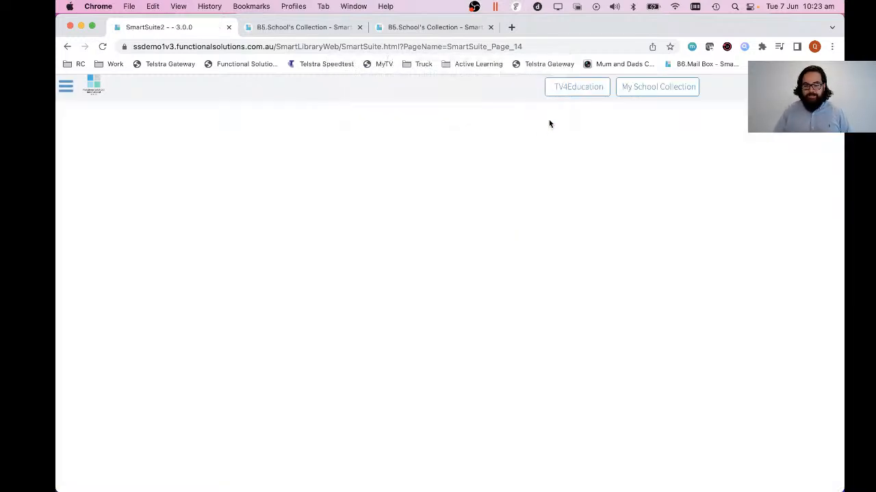
Enter editing of the blank page and review its configuration options for background image, homepage status and access role.
left_click(70, 89)
left_click(84, 119)
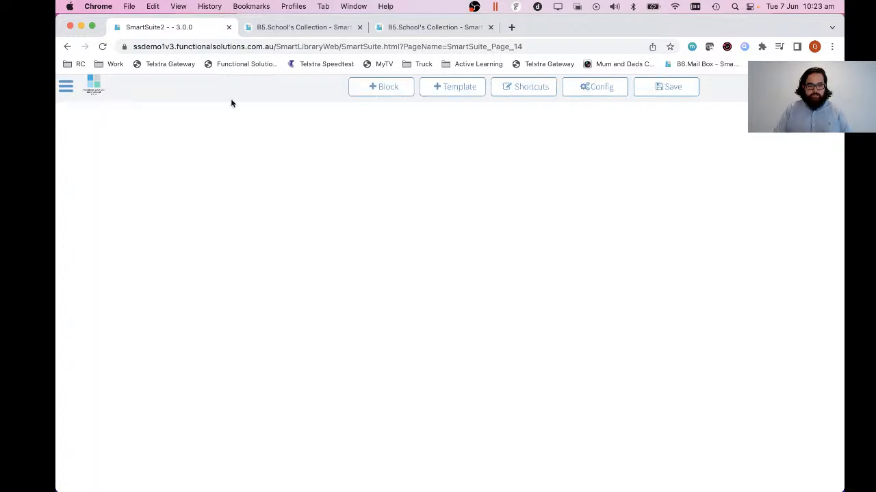
left_click(582, 88)
scroll(603, 260, "down", 5)
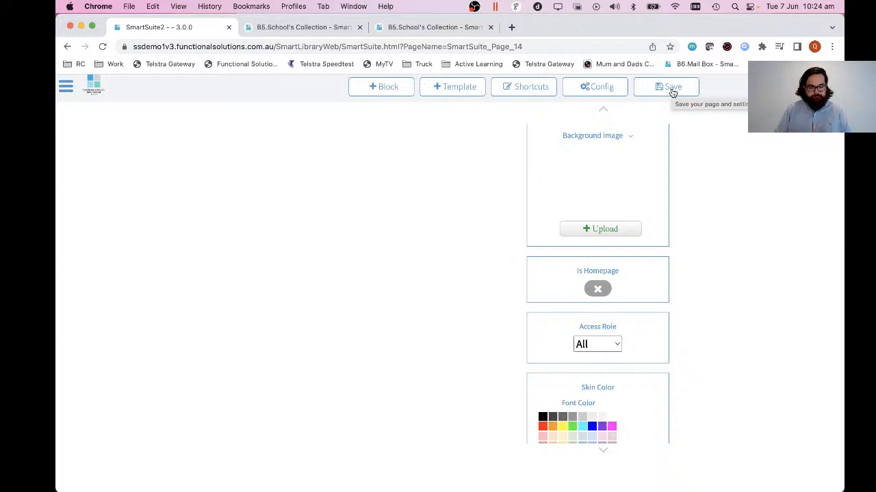
Return to the homepage by removing the page path from the web address and loading the base site.
left_click(277, 48)
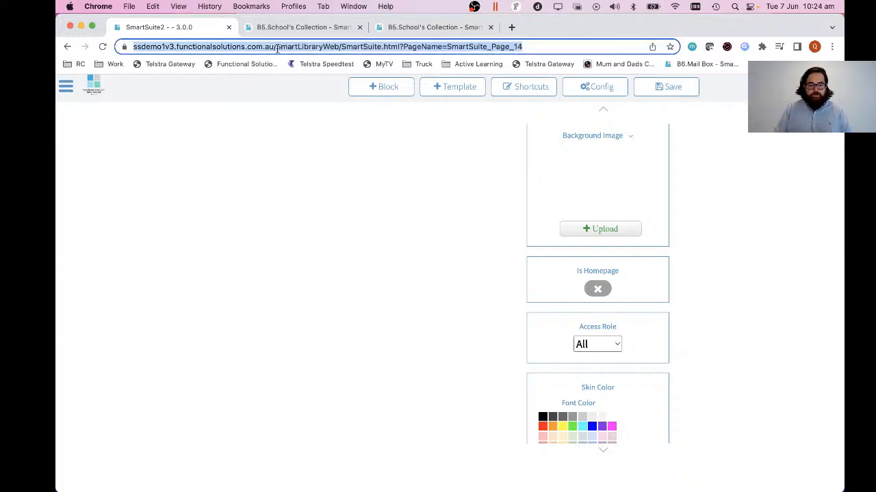
left_click(277, 48)
key("super+shift+Right")
key("BackSpace")
key("Return")
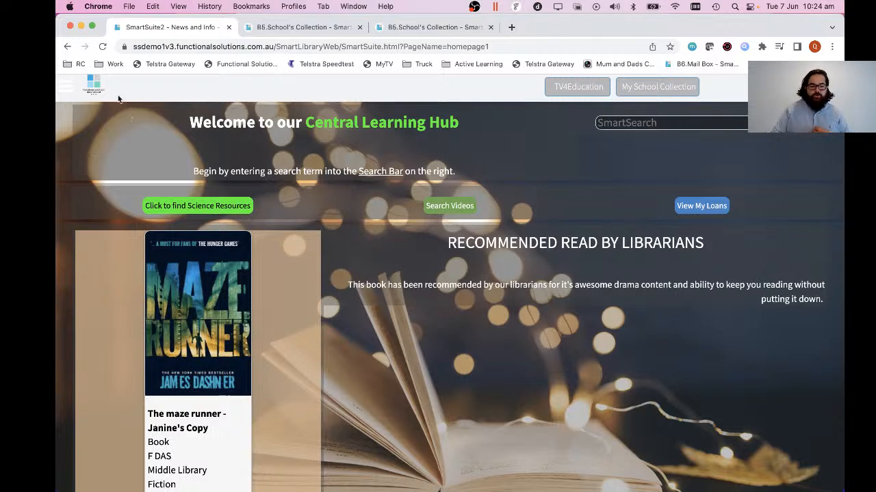
Enter editing of the homepage and browse the available home page templates.
left_click(69, 86)
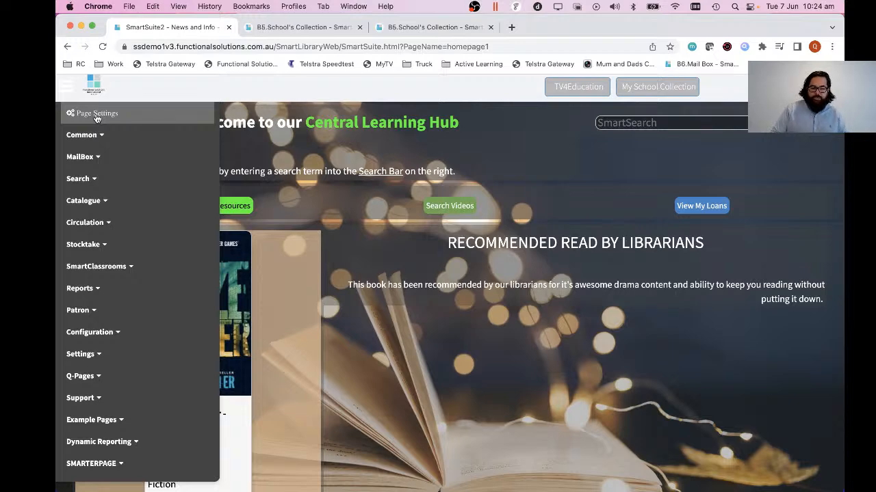
left_click(97, 114)
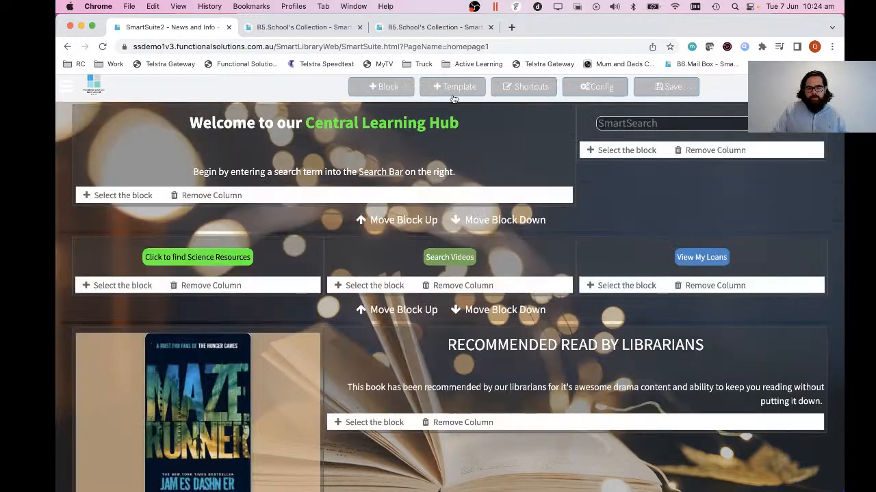
left_click(451, 89)
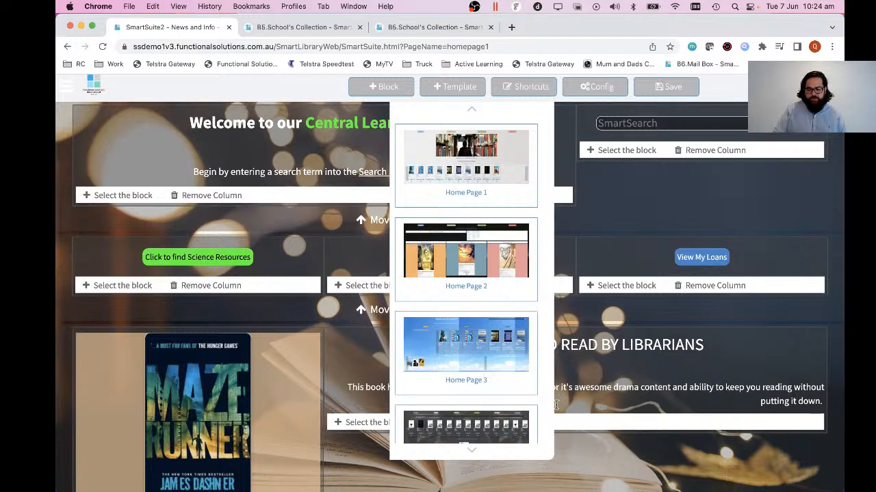
scroll(644, 446, "down", 1)
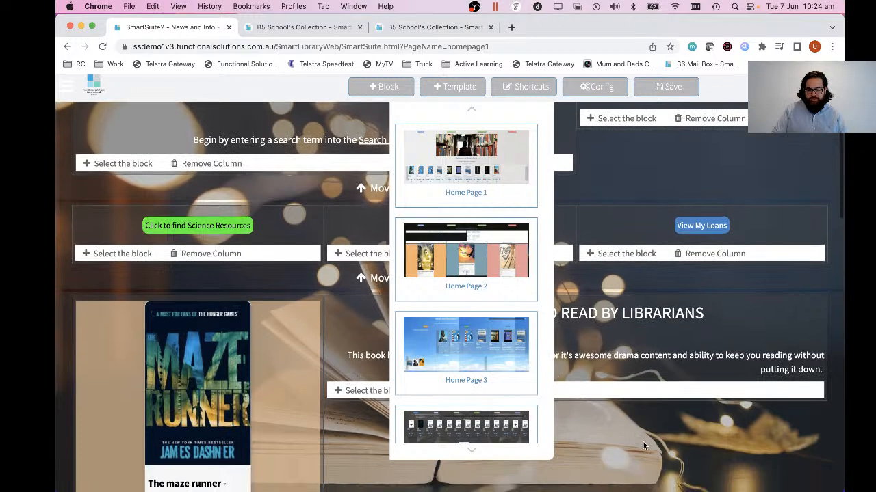
left_click(457, 91)
Examine the Statistics block options for the recommended read column and the pages in the Search menu group.
left_click(382, 391)
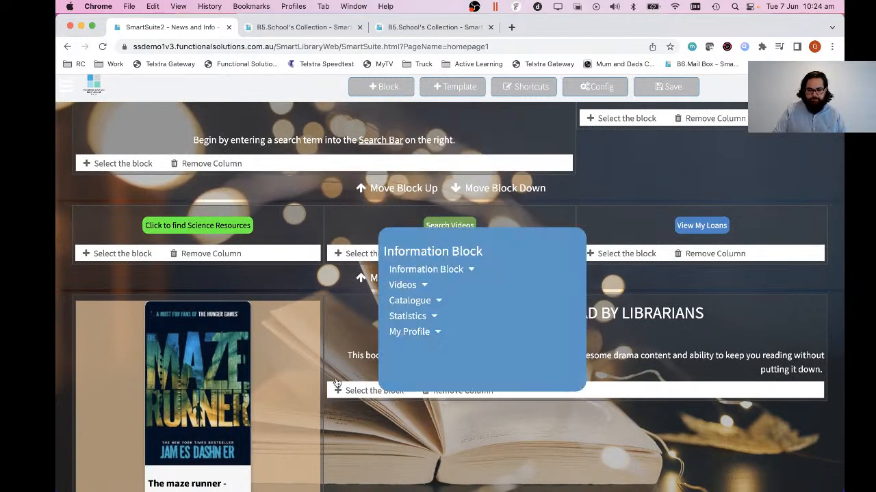
left_click(410, 317)
scroll(441, 352, "down", 1)
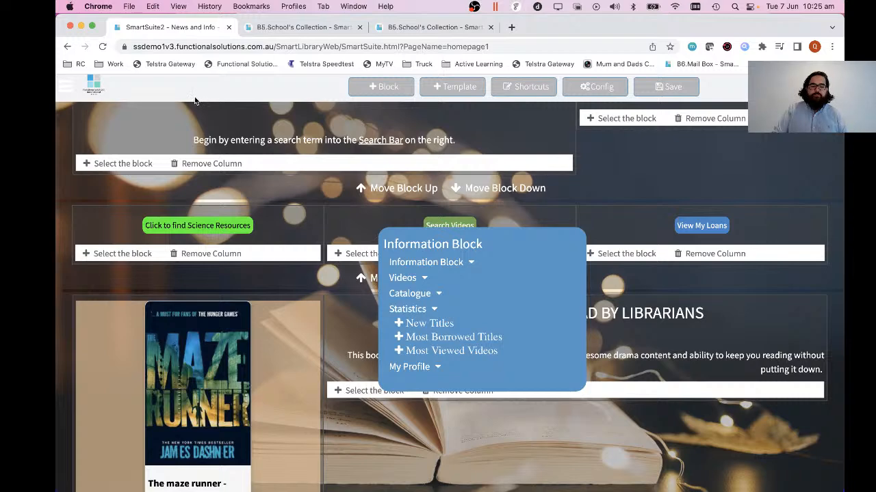
left_click(71, 87)
left_click(93, 178)
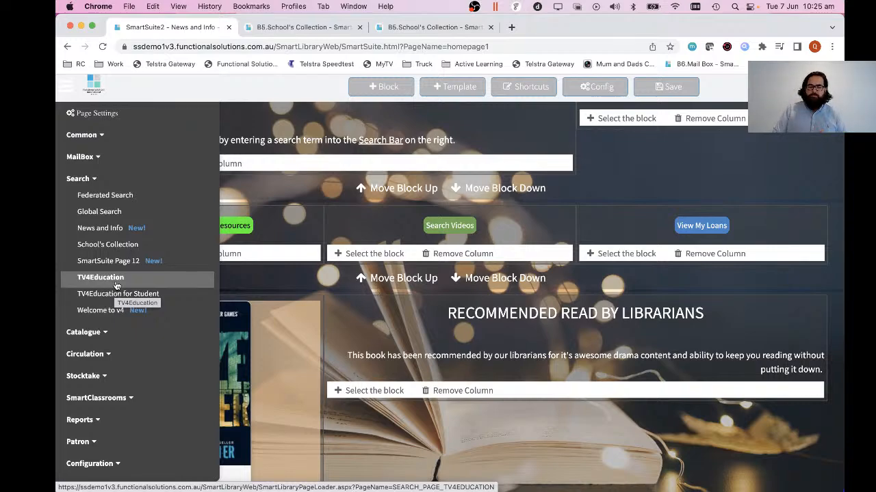
Add a Most Viewed Videos statistics block below the Newest Titles carousel and check its display settings.
scroll(413, 426, "down", 2)
scroll(412, 430, "down", 10)
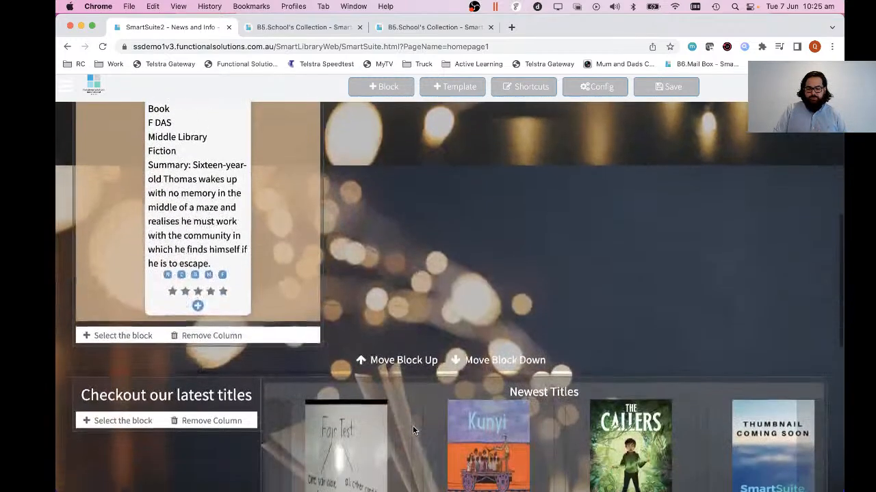
scroll(402, 286, "down", 2)
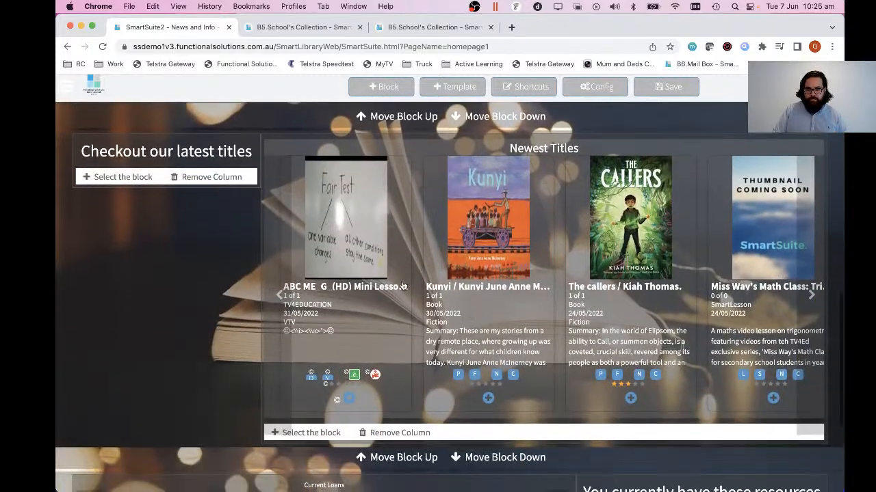
left_click(320, 434)
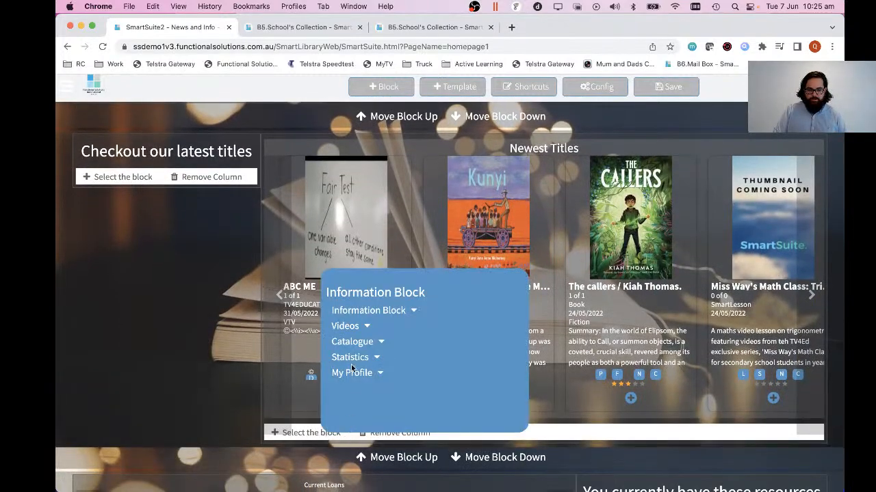
left_click(351, 358)
left_click(389, 400)
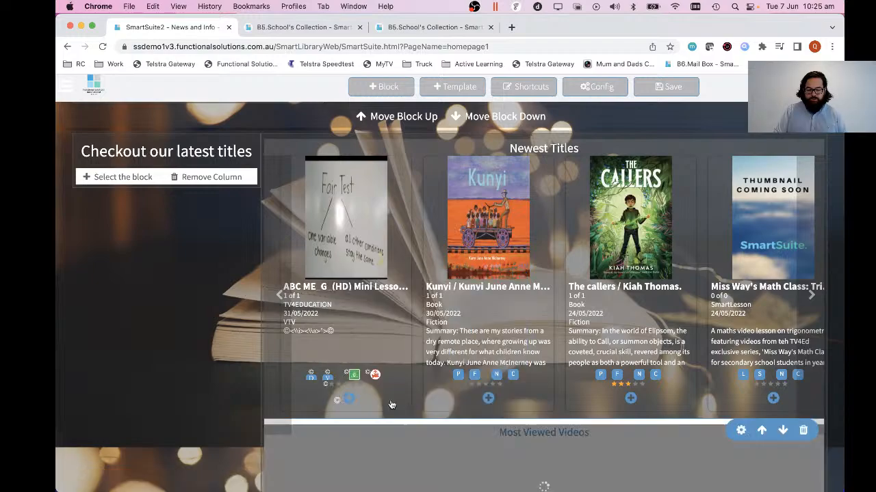
scroll(473, 381, "down", 3)
scroll(473, 381, "up", 3)
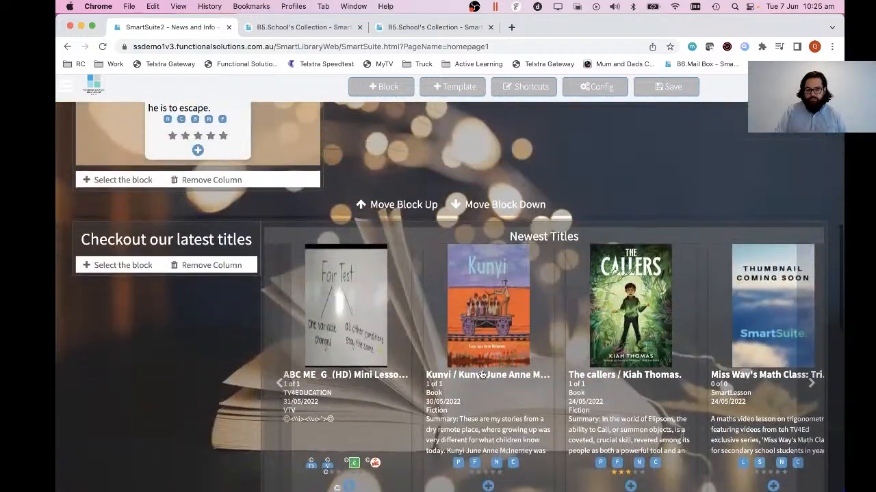
scroll(528, 361, "down", 6)
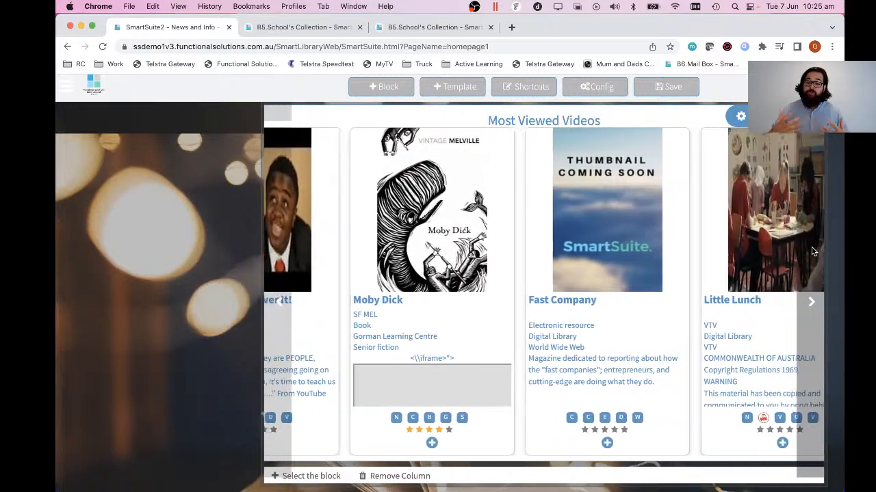
left_click(741, 118)
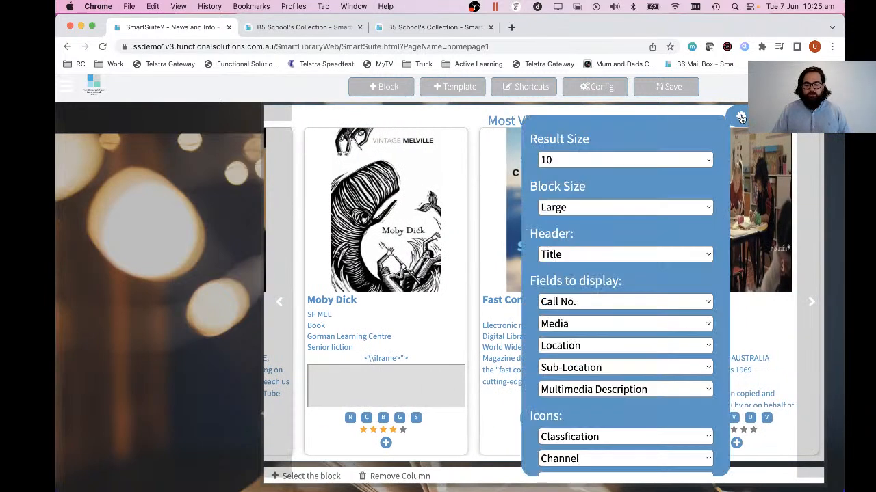
Add a video block below the Most Viewed Videos carousel in the same column.
left_click(307, 476)
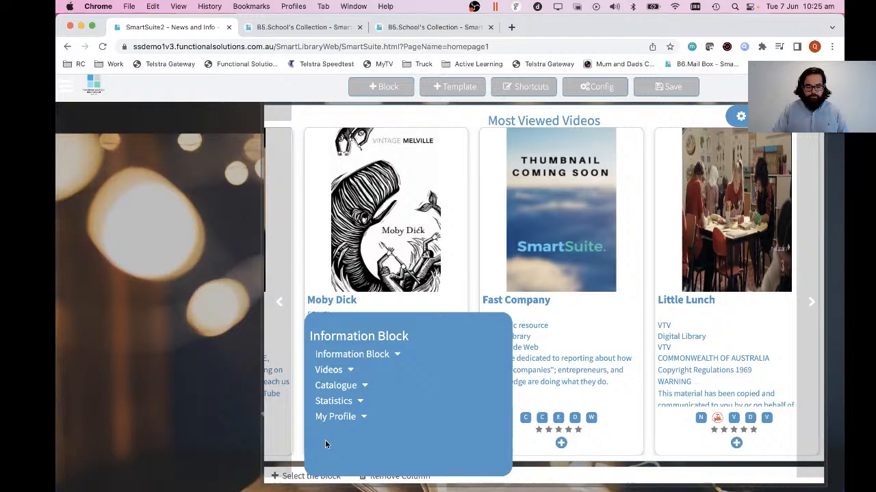
left_click(344, 373)
left_click(359, 384)
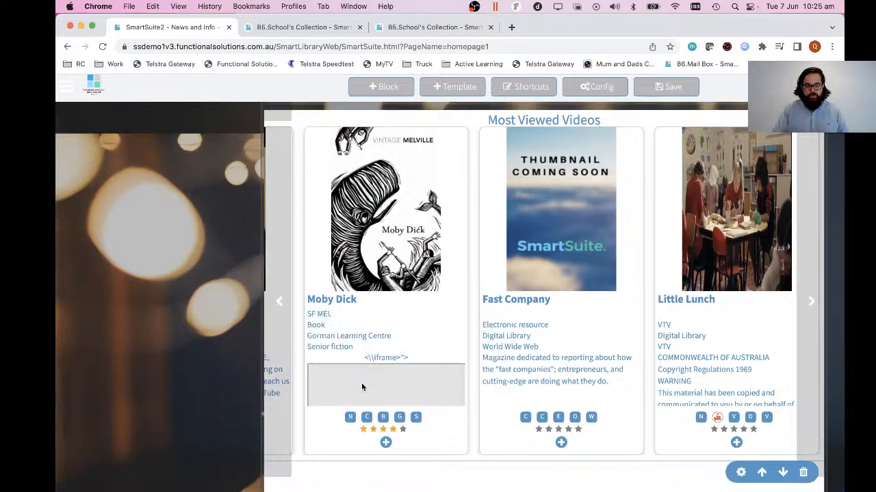
scroll(447, 324, "down", 5)
scroll(668, 222, "up", 3)
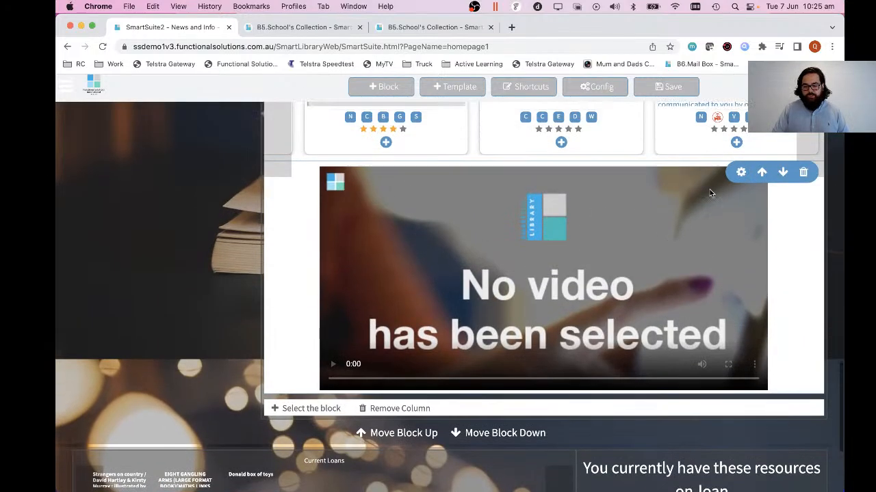
Search TV4Education for "science" and set the Coyote's Crazy Smart video about designing video games in the new video block.
left_click(740, 173)
left_click(598, 215)
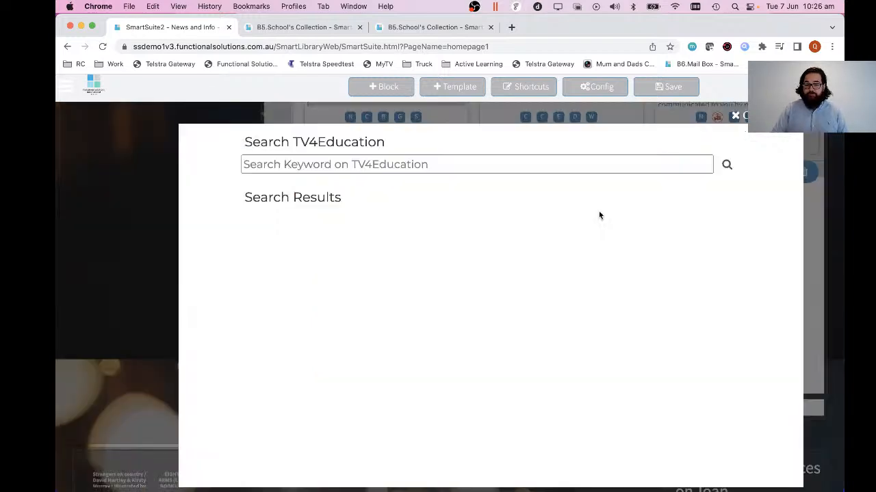
left_click(519, 164)
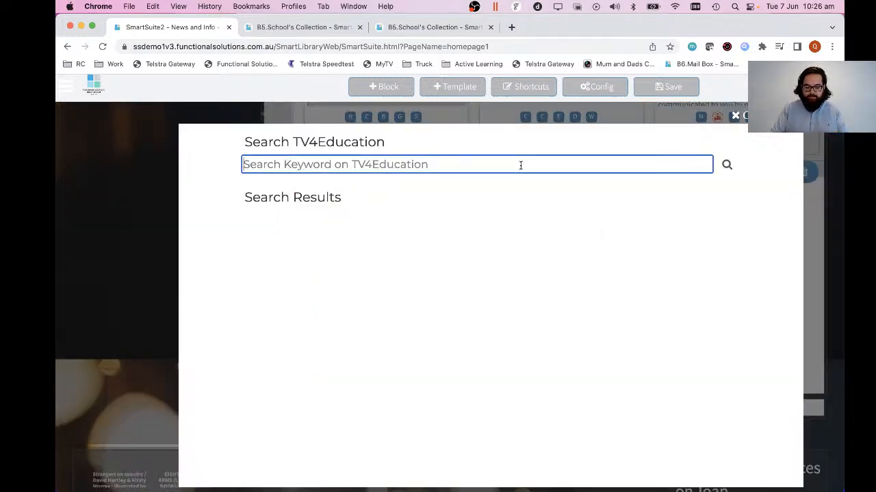
type("science")
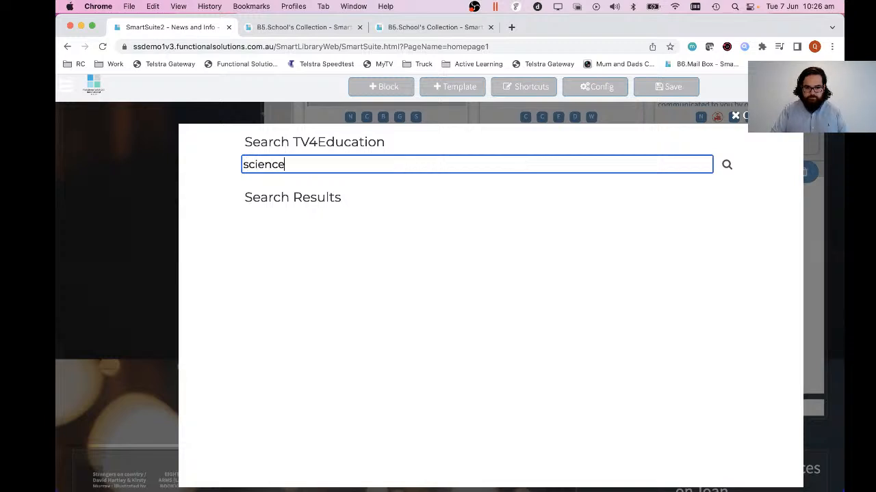
key("Return")
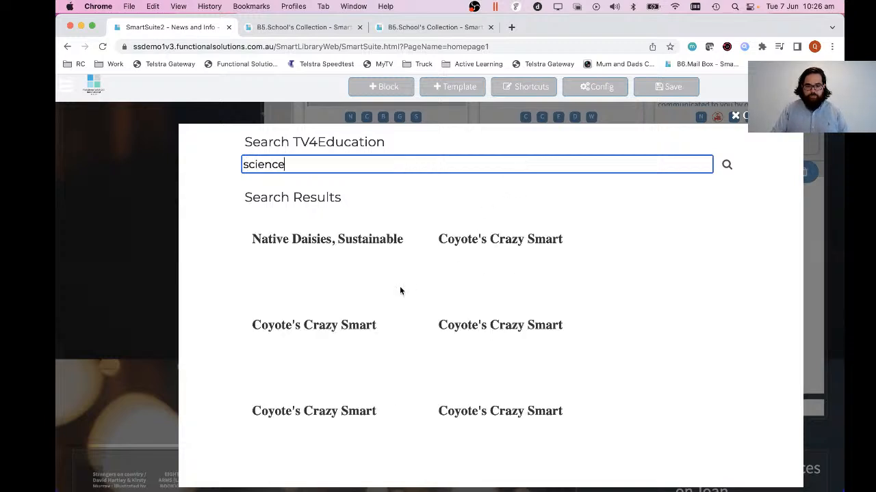
scroll(490, 328, "down", 1)
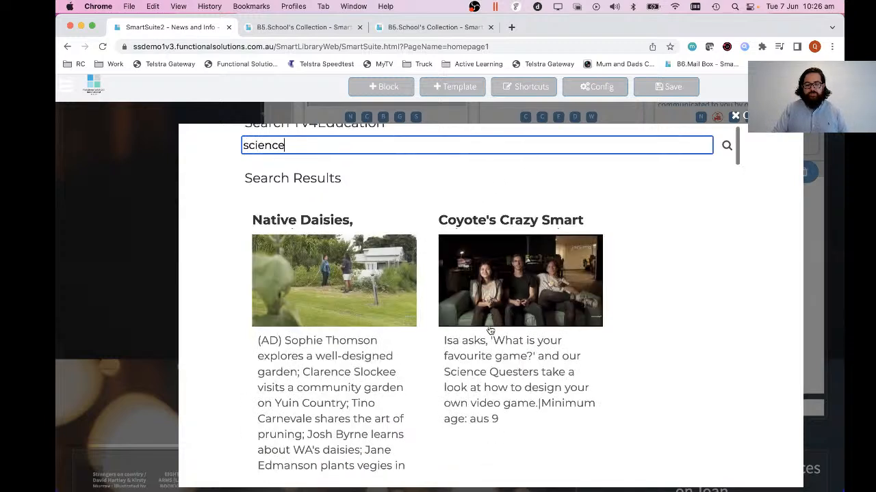
left_click(494, 284)
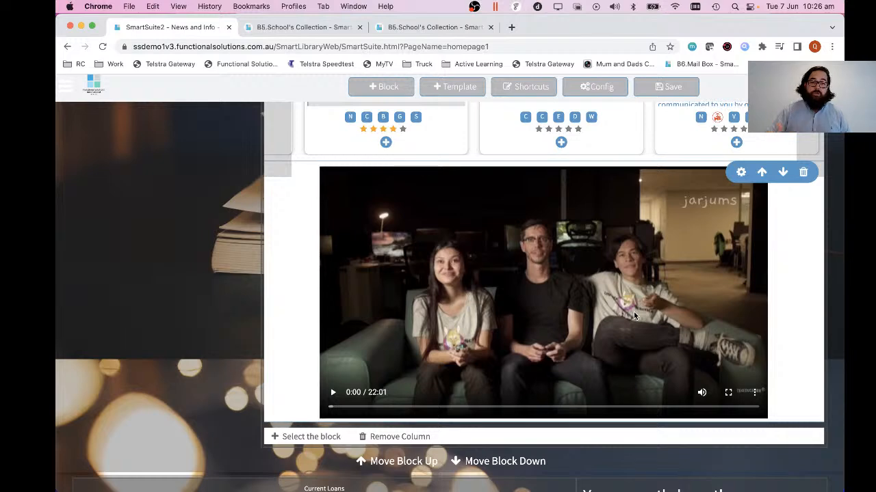
scroll(633, 312, "up", 2)
scroll(634, 315, "up", 3)
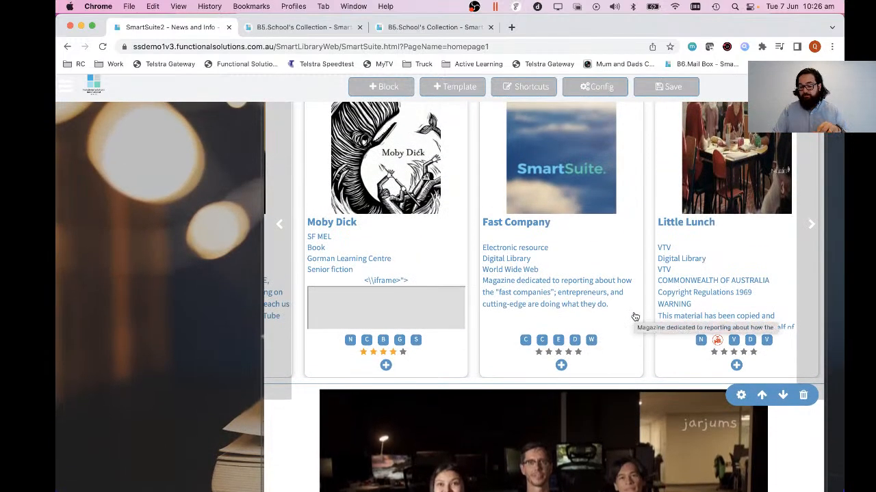
Examine the new video block and the Videos and Statistics options available for adding another block in the same column.
scroll(635, 317, "down", 4)
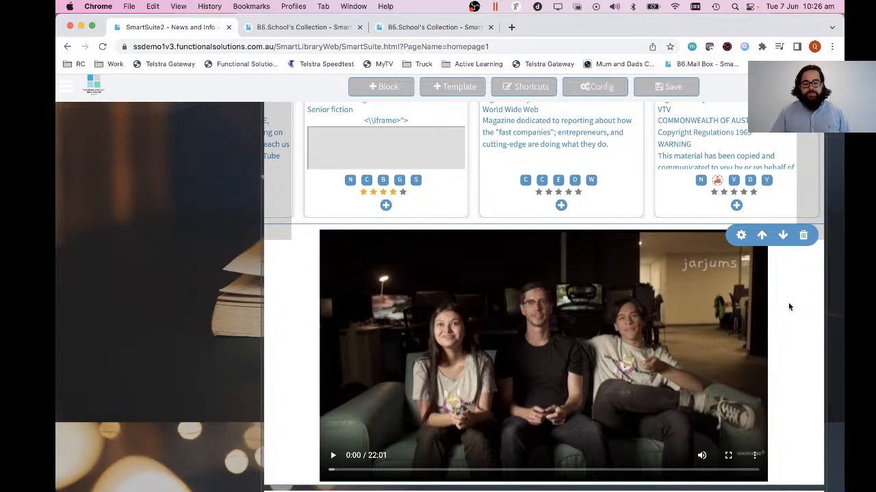
scroll(788, 305, "up", 5)
scroll(799, 281, "down", 1)
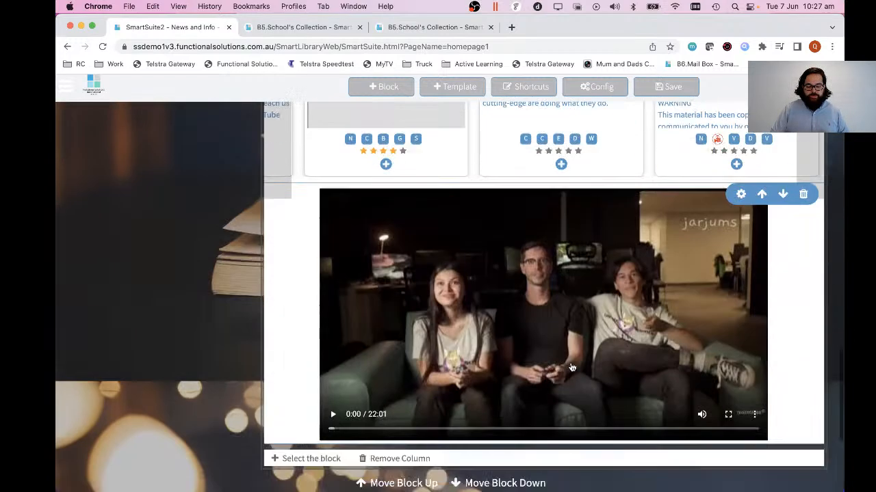
scroll(572, 365, "down", 5)
left_click(313, 459)
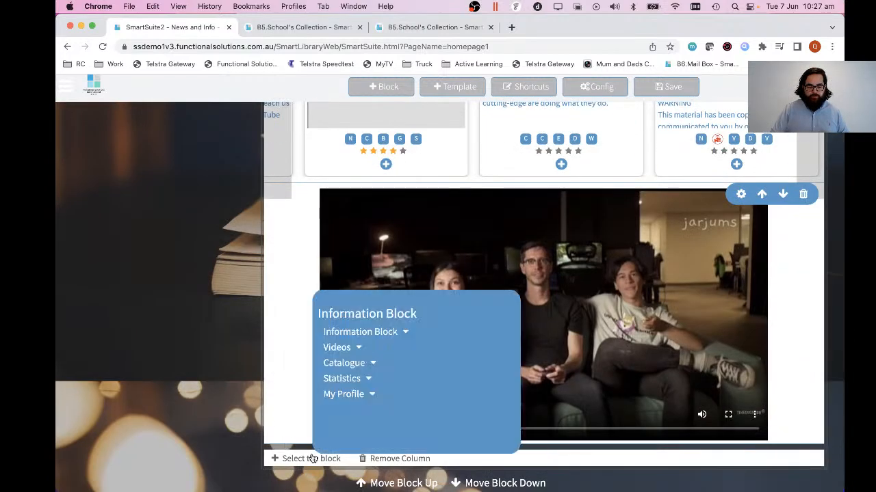
left_click(356, 349)
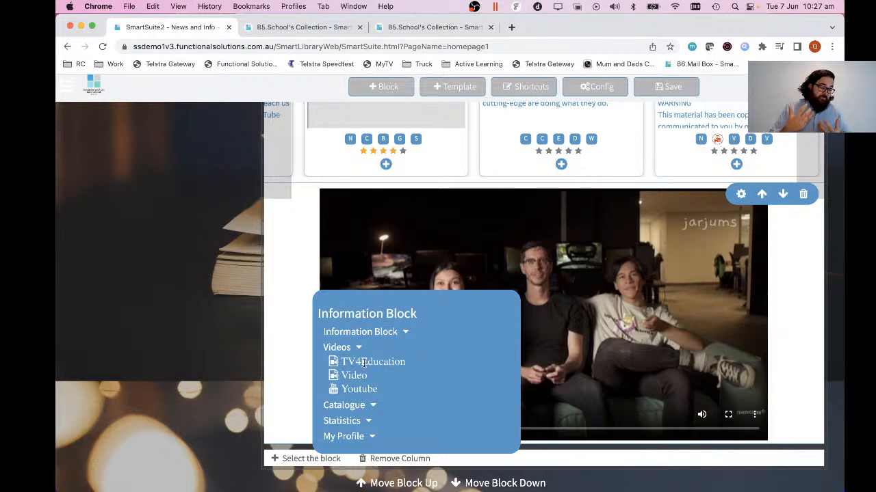
left_click(365, 423)
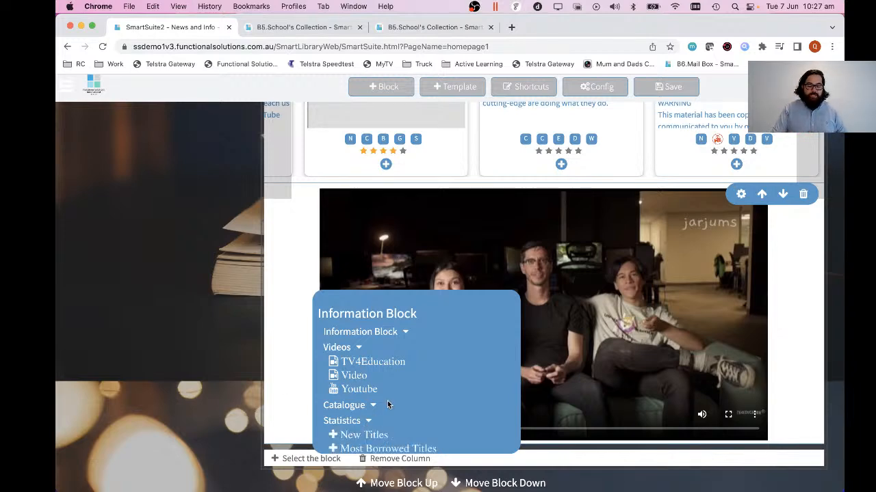
scroll(387, 400, "down", 1)
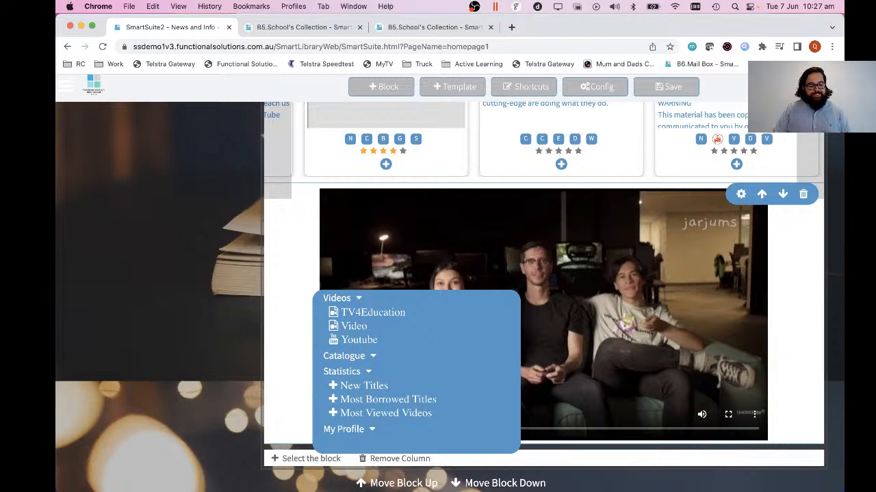
scroll(222, 247, "down", 5)
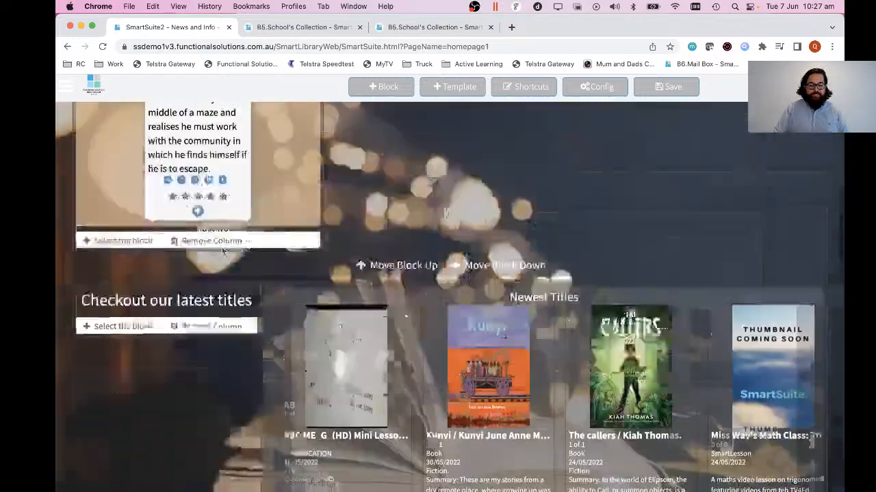
Examine the search fields, such as Genre, in the catalogue search of the recommended read block's configuration.
scroll(223, 251, "up", 5)
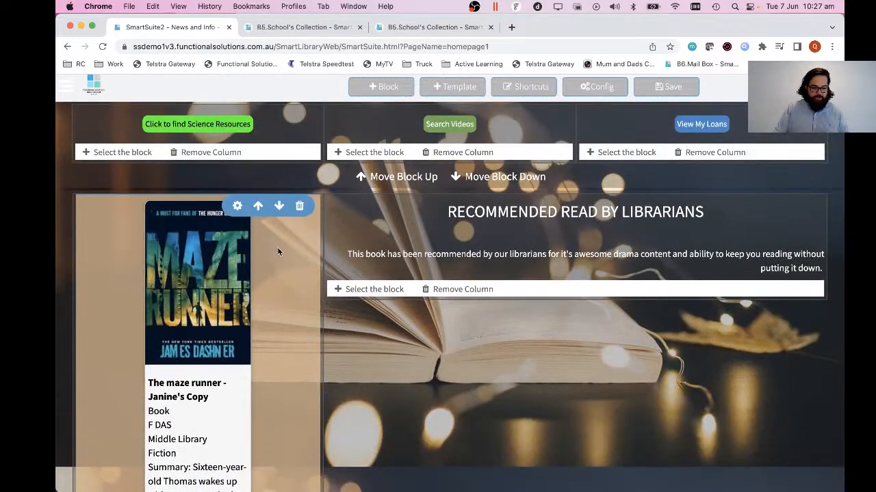
left_click(236, 206)
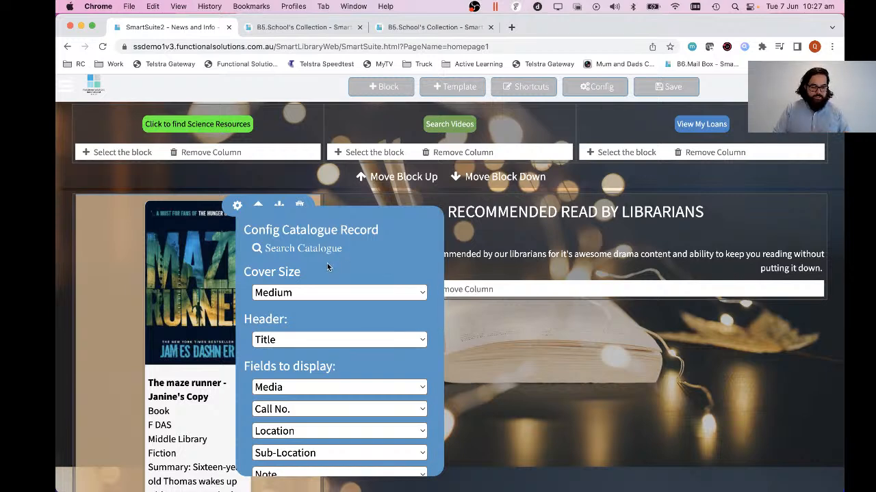
left_click(309, 249)
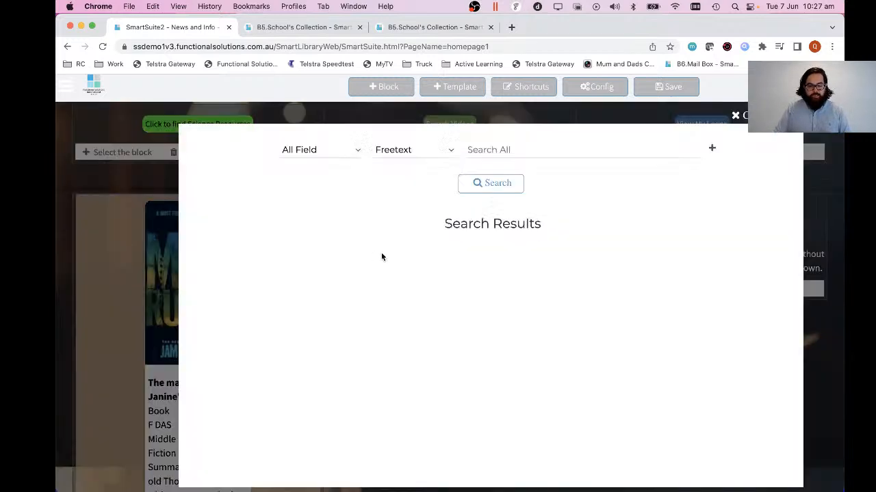
left_click(336, 146)
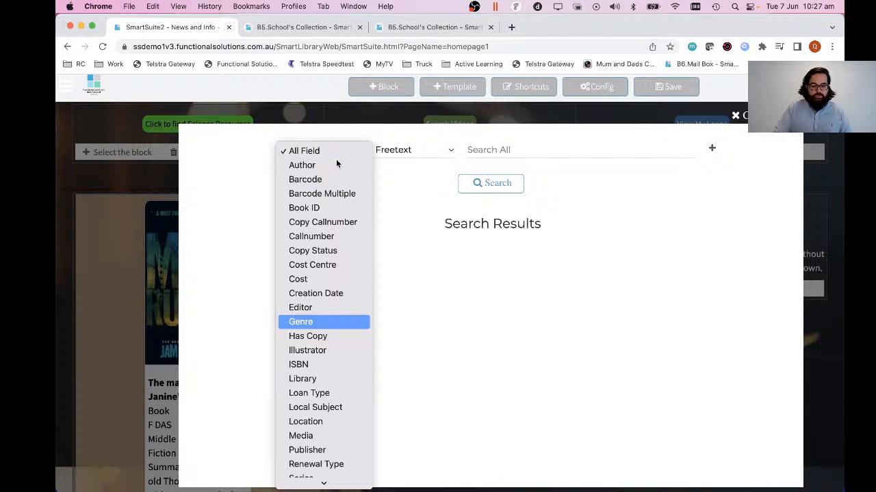
left_click(314, 322)
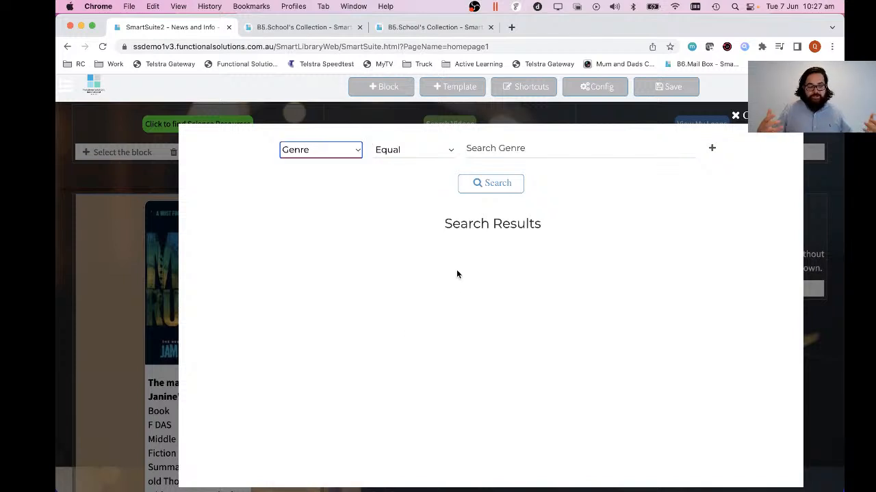
left_click(334, 150)
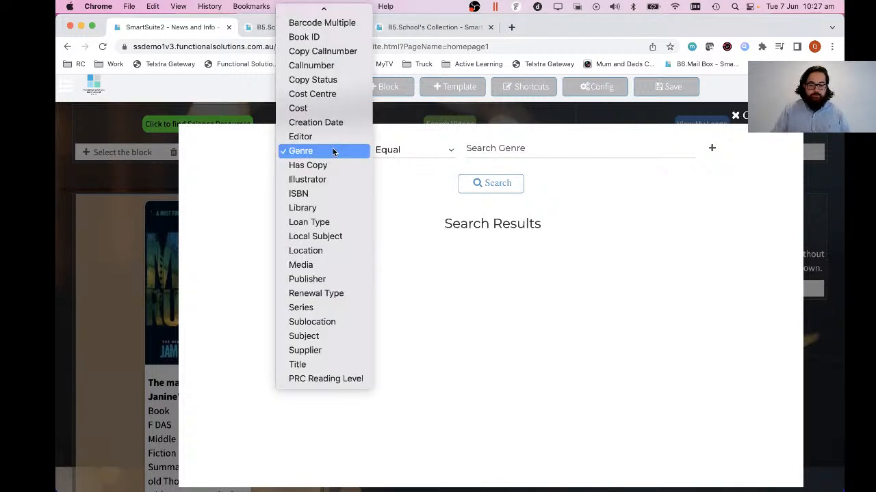
scroll(334, 383, "up", 3)
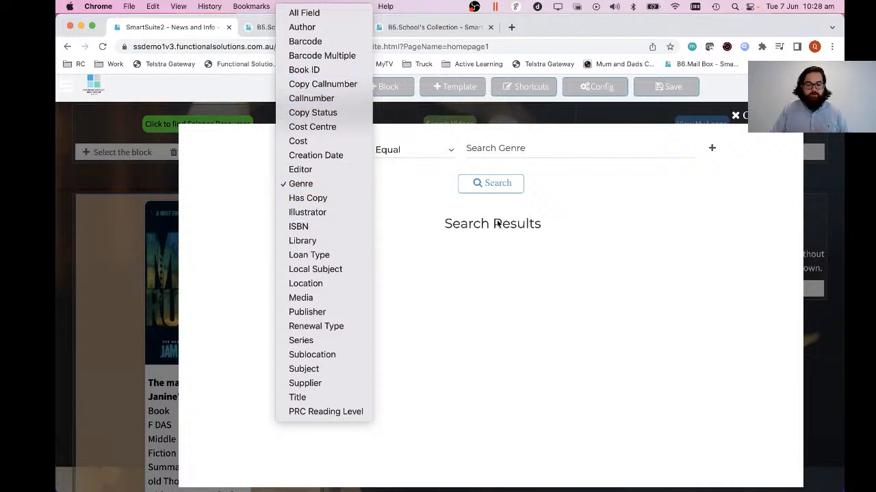
left_click(691, 239)
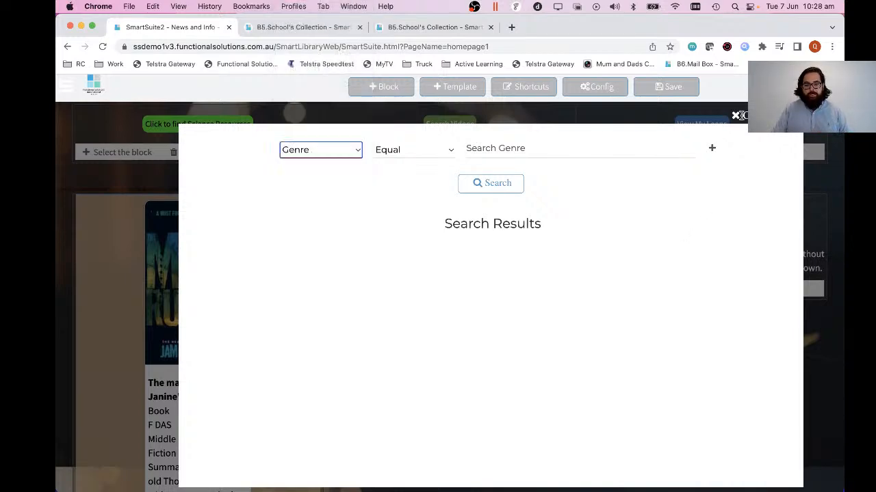
left_click(736, 116)
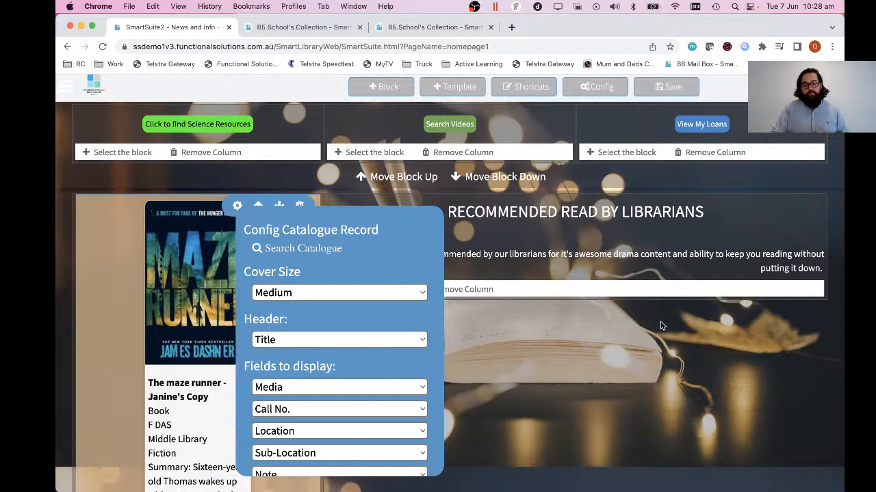
left_click(656, 345)
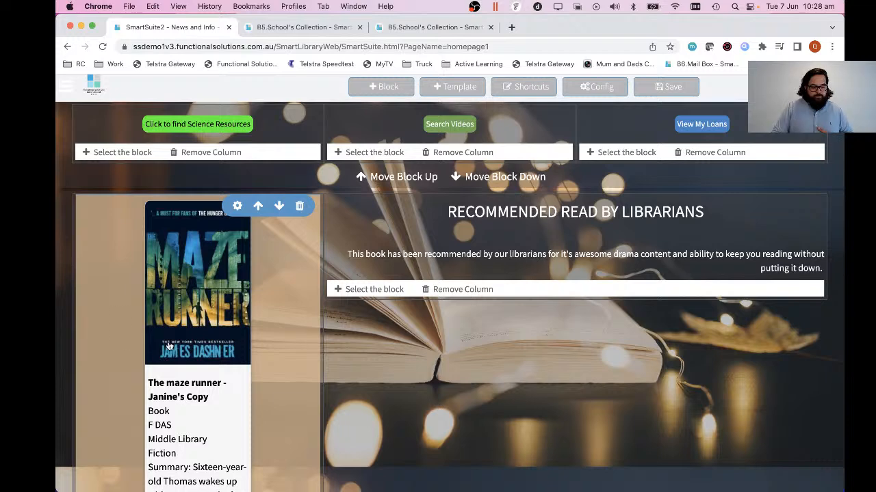
Examine the display field and icon settings of the recommended read block, including the alternatives to the Note field.
left_click(231, 205)
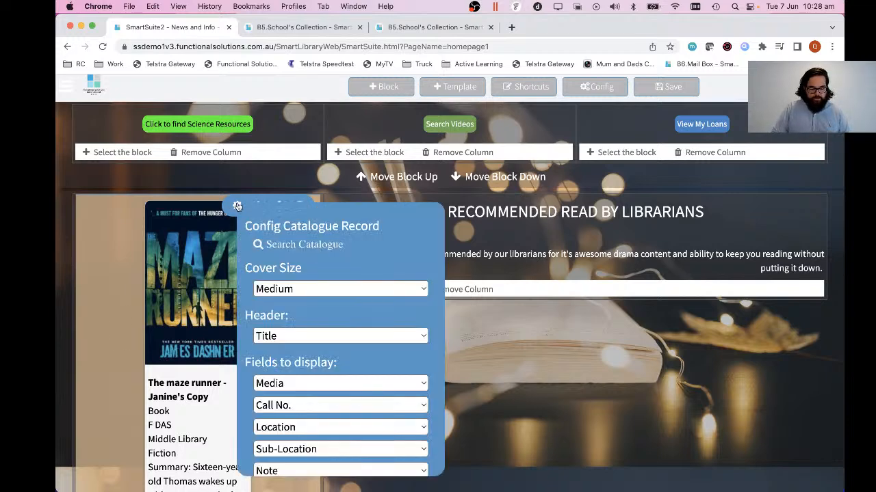
scroll(319, 323, "down", 4)
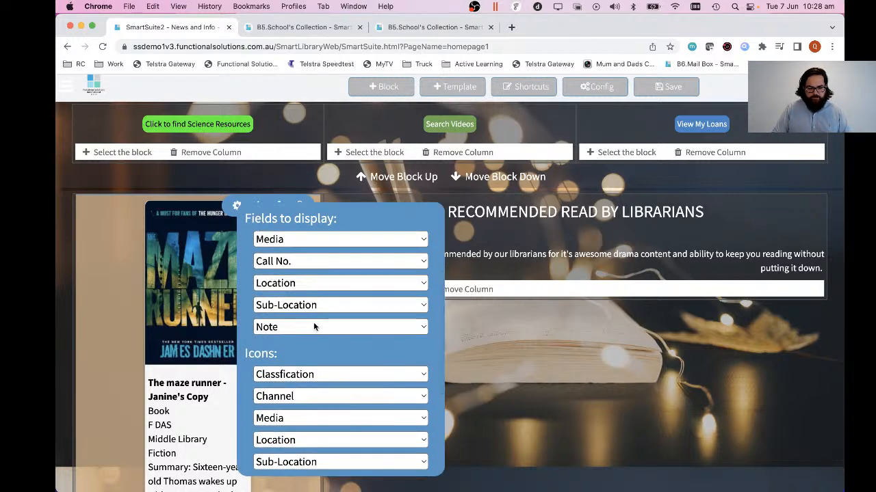
left_click(313, 327)
key("h")
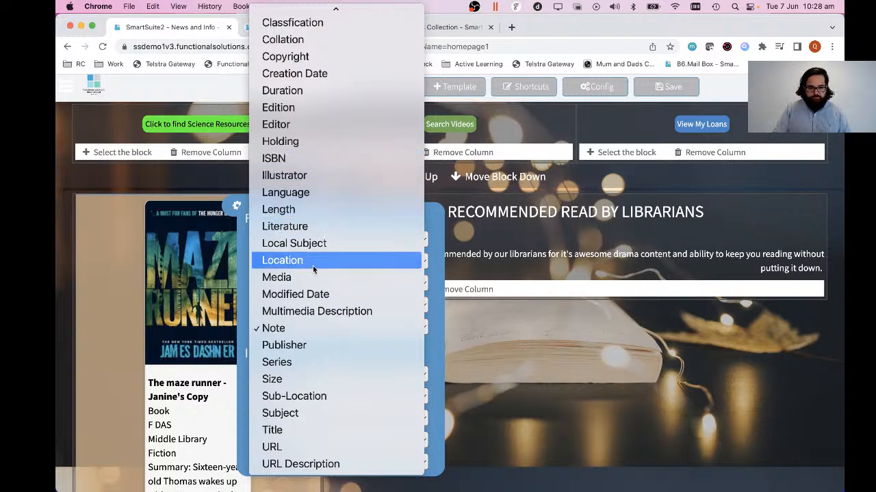
scroll(312, 269, "up", 3)
scroll(313, 269, "up", 2)
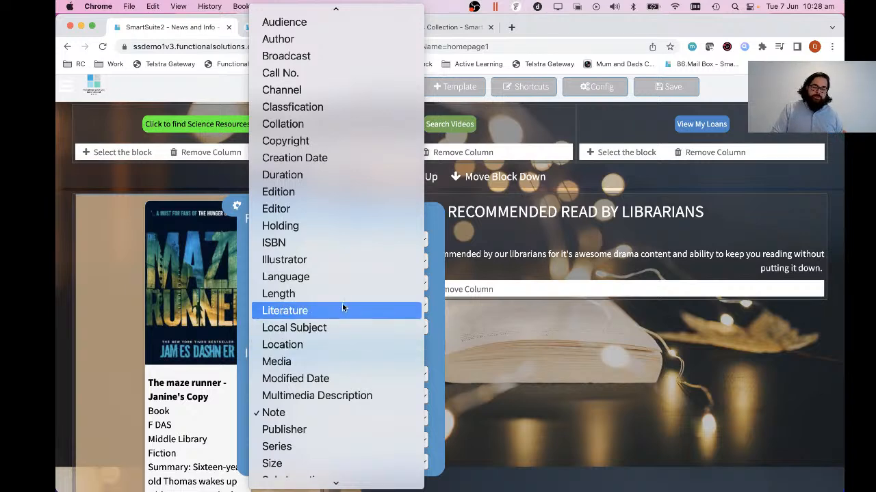
scroll(342, 304, "down", 3)
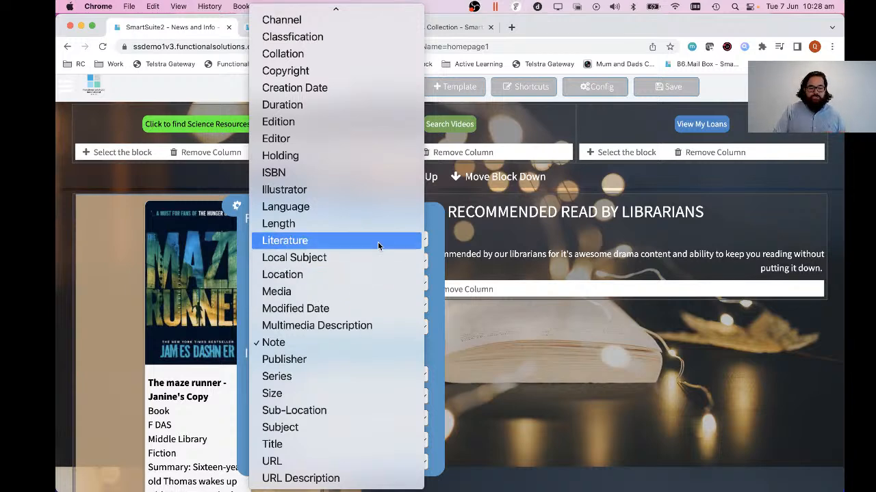
left_click(432, 268)
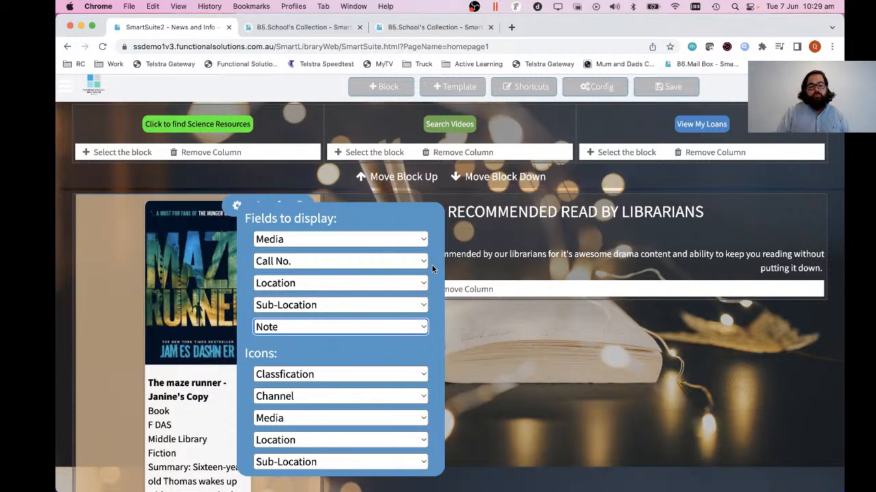
scroll(362, 293, "down", 3)
left_click(117, 320)
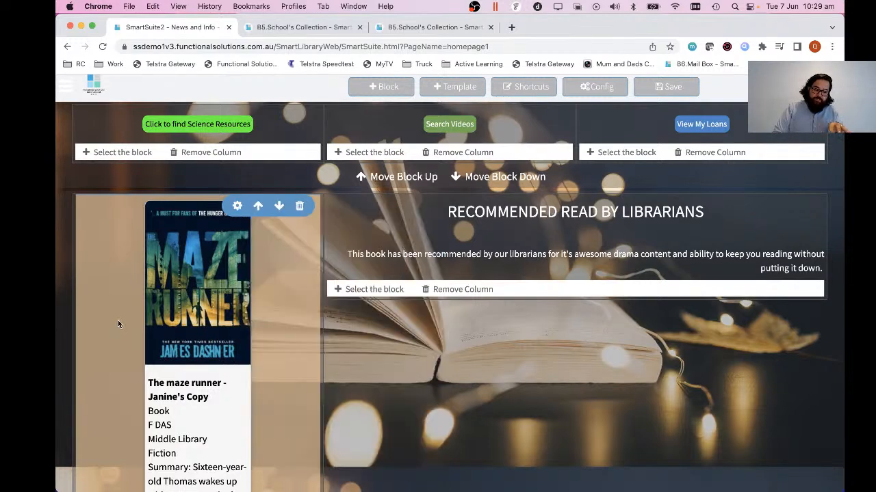
Leave page editing and review the homepage from the welcome heading to the recommended read.
scroll(117, 320, "down", 3)
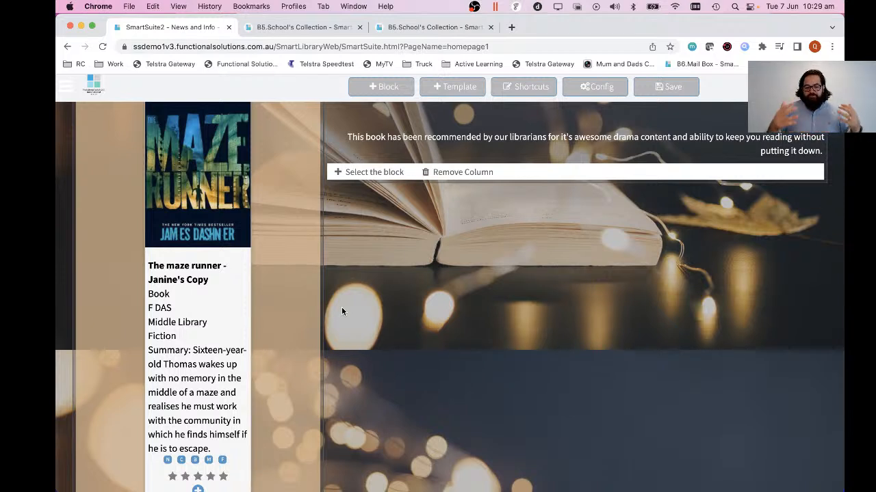
scroll(342, 311, "up", 5)
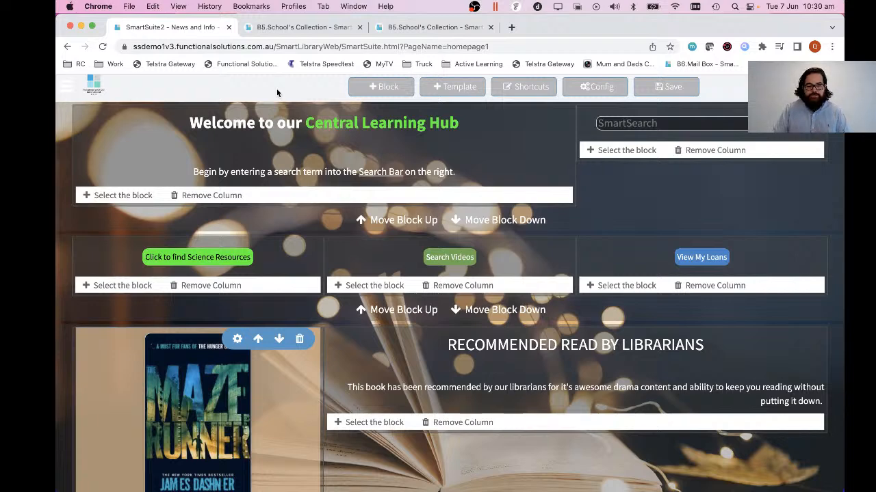
left_click(67, 86)
left_click(81, 116)
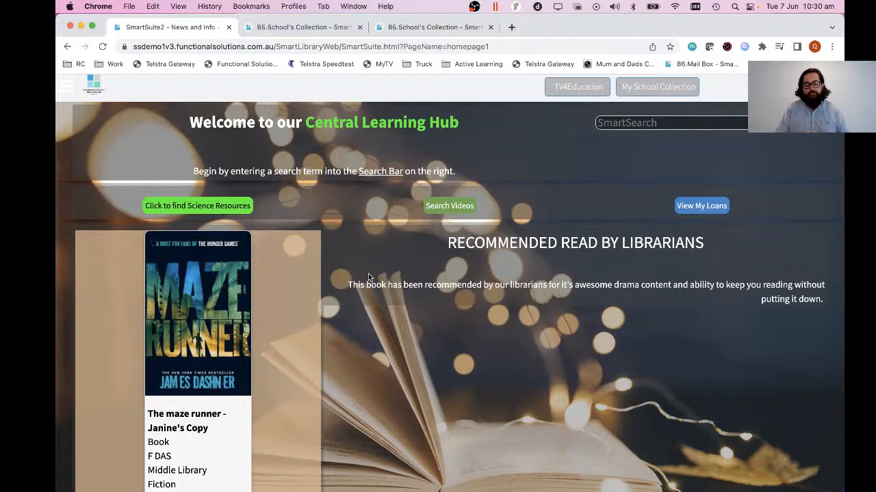
scroll(573, 347, "down", 4)
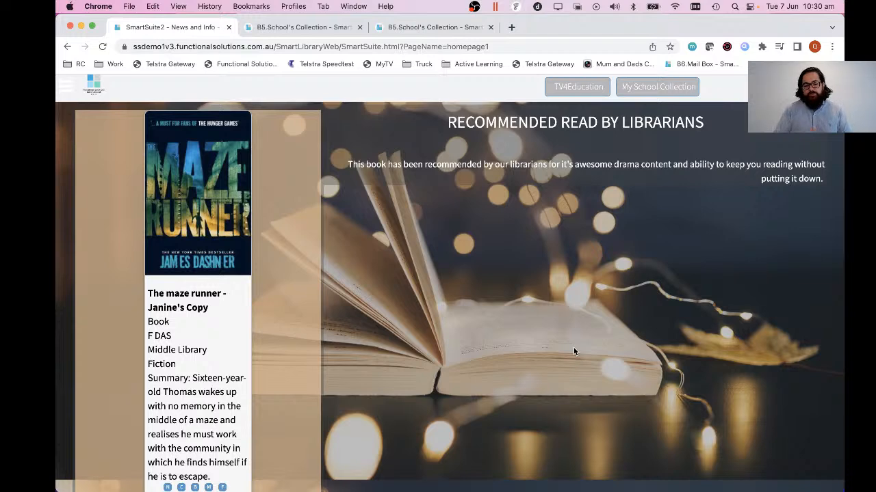
Open the Training page from the TRAINING group of the system menu.
left_click(67, 86)
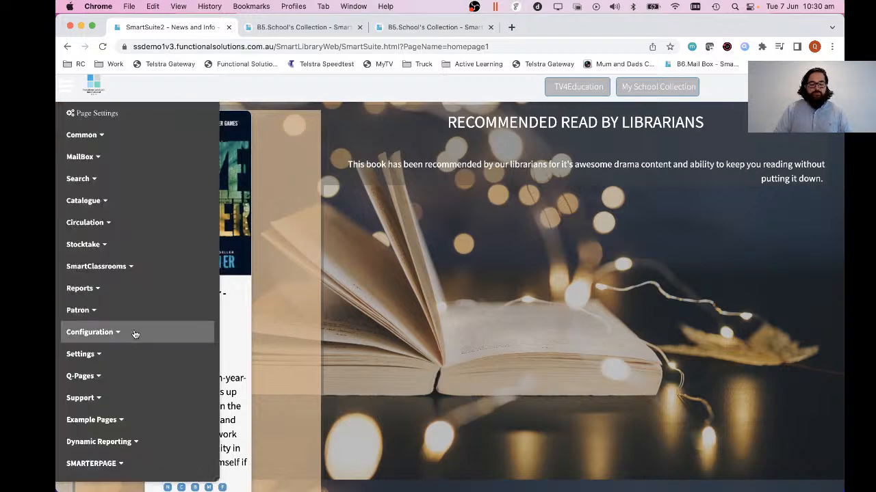
scroll(131, 346, "down", 2)
left_click(96, 443)
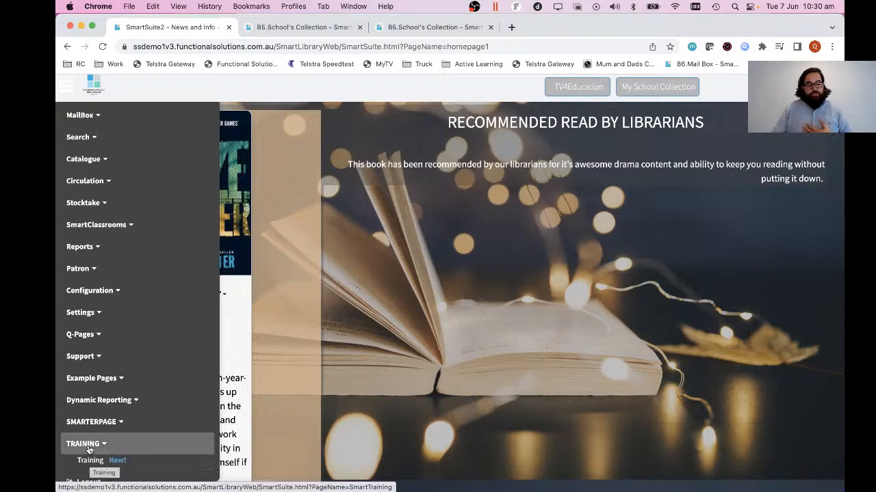
left_click(93, 463)
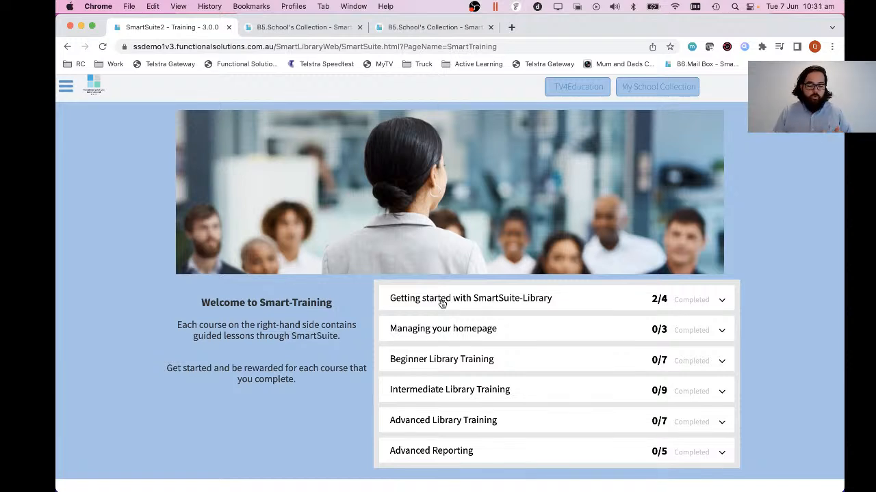
Start the "Selecting a homepage template" lesson from the Managing your homepage course.
left_click(424, 334)
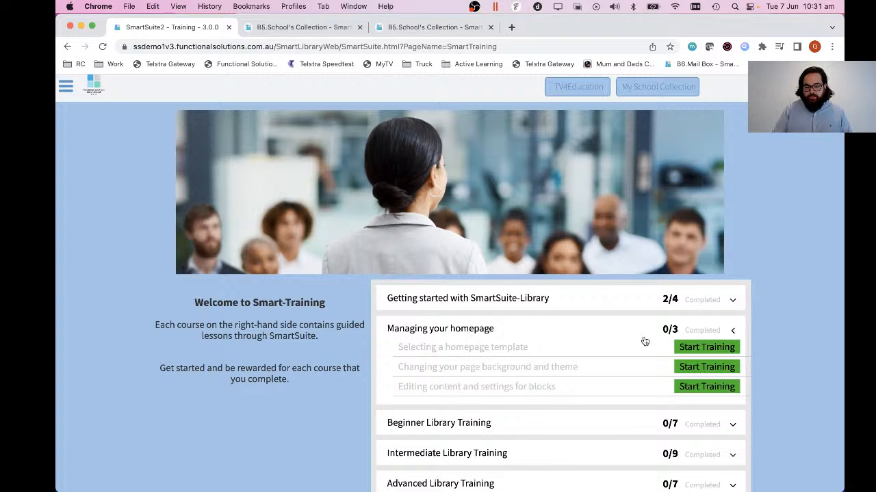
left_click(705, 347)
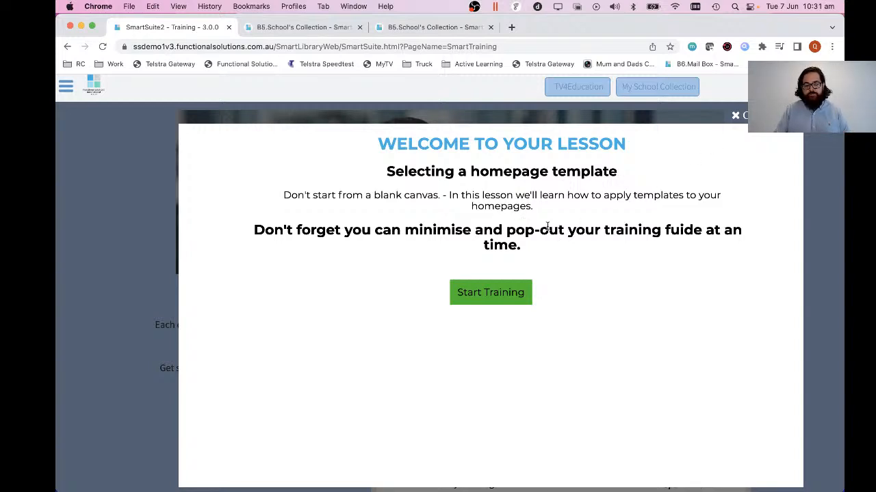
left_click(488, 297)
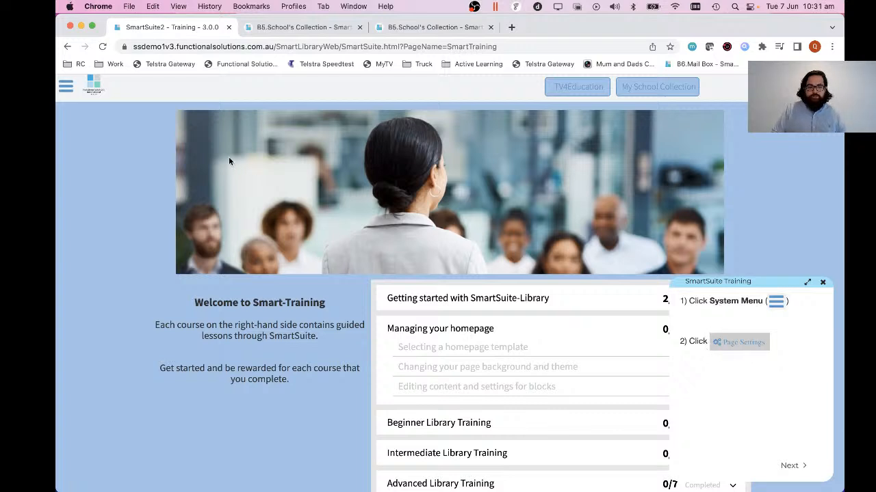
Enter page editing on the Training page and advance the lesson guide to the page creation instructions.
left_click(69, 89)
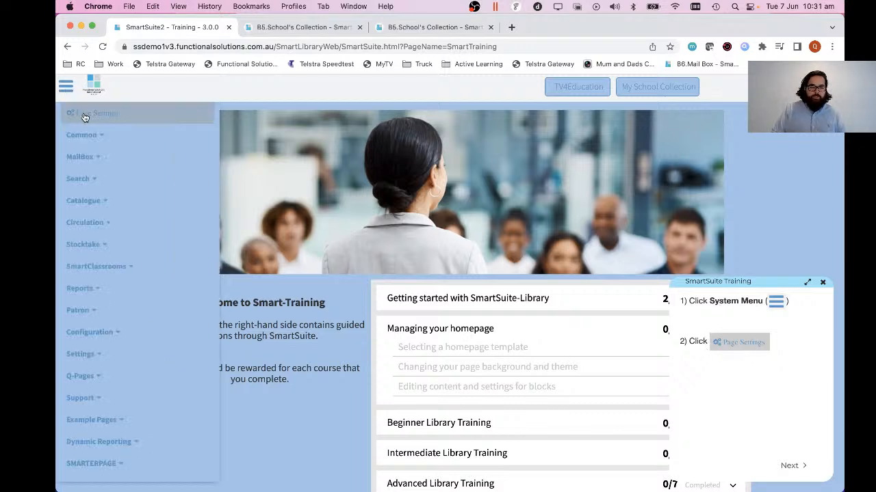
left_click(92, 120)
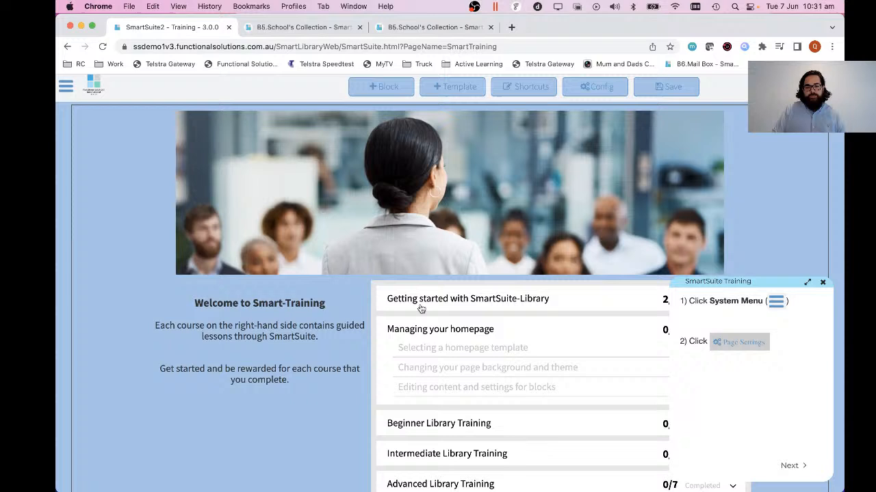
triple_click(457, 309)
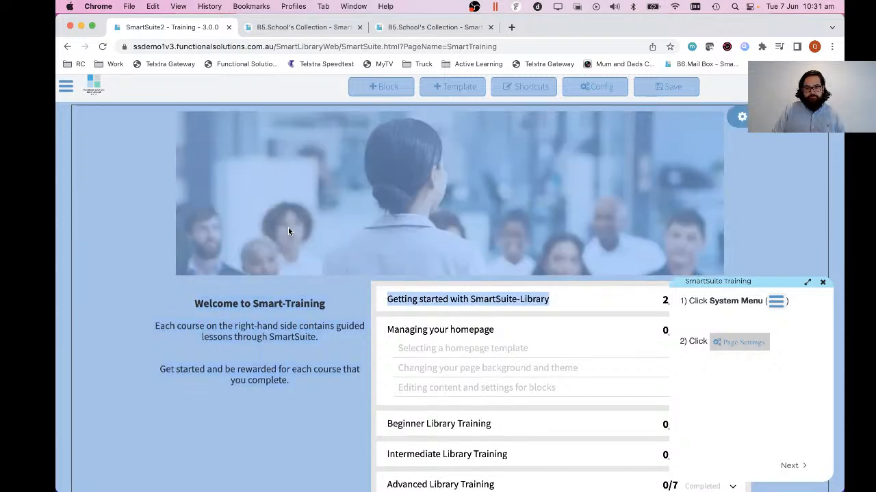
left_click(297, 420)
left_click(788, 465)
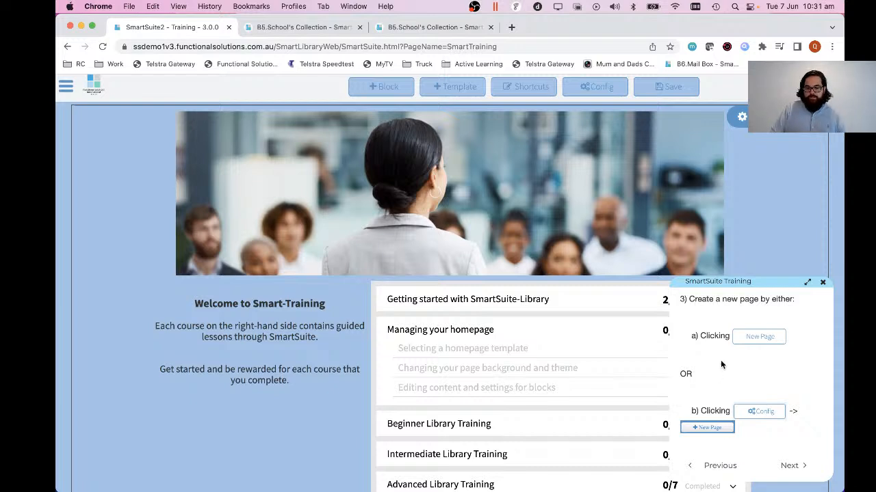
Create a new page from the page configuration and advance the lesson guide to the template instructions.
scroll(718, 390, "down", 1)
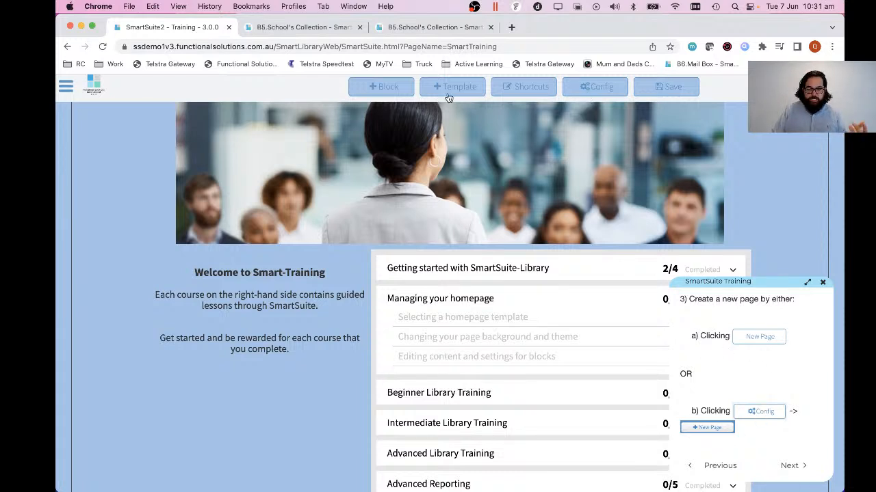
left_click(606, 89)
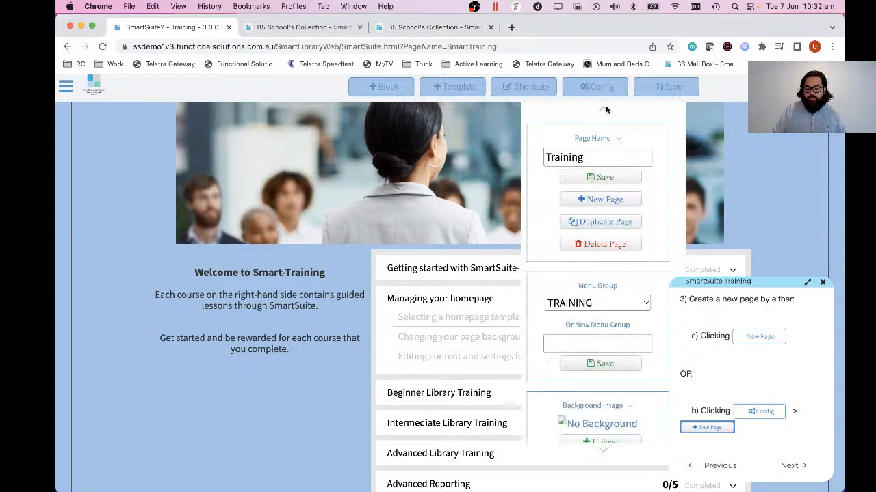
left_click(602, 202)
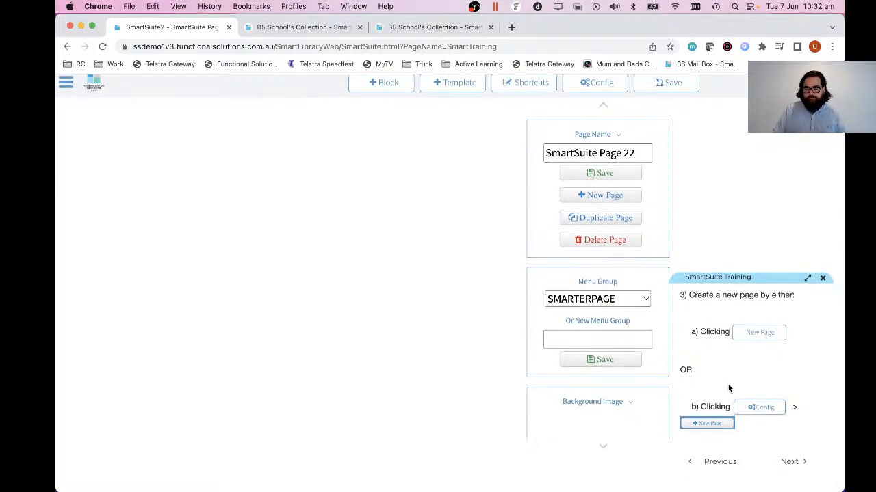
left_click(790, 465)
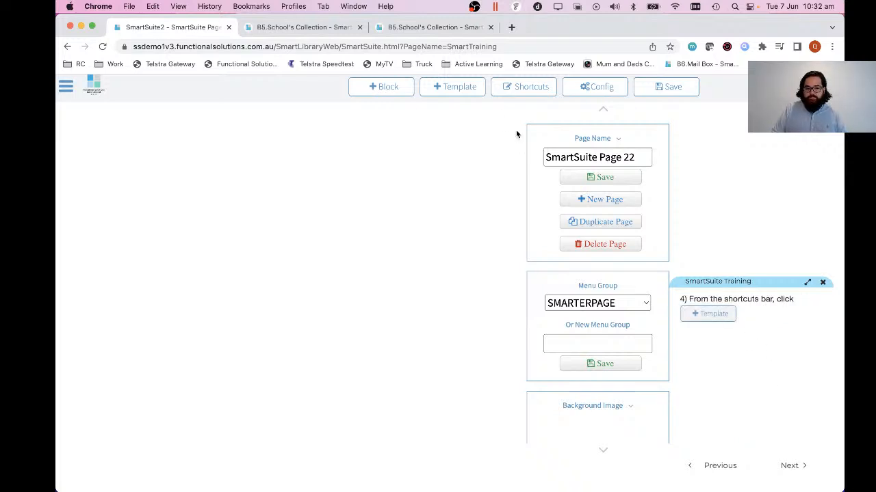
Apply the Home Page 2 template to the new page, accepting the override of its current content, and save the page.
left_click(468, 92)
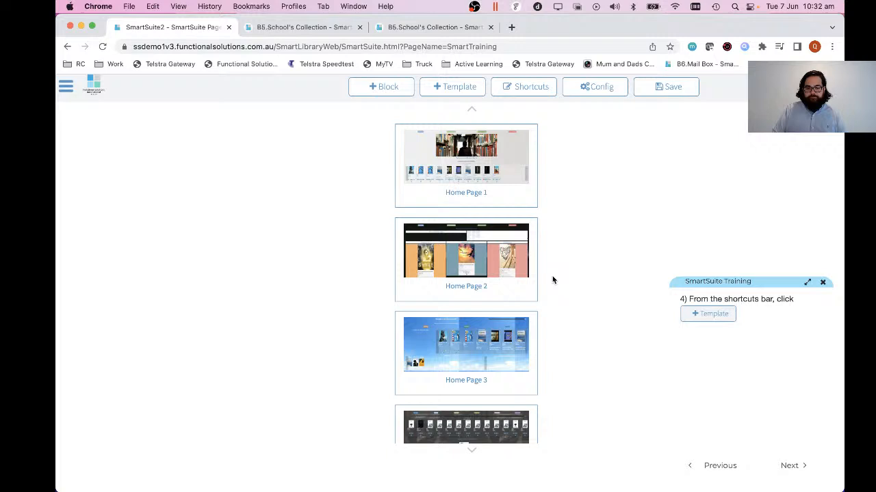
left_click(793, 466)
left_click(456, 260)
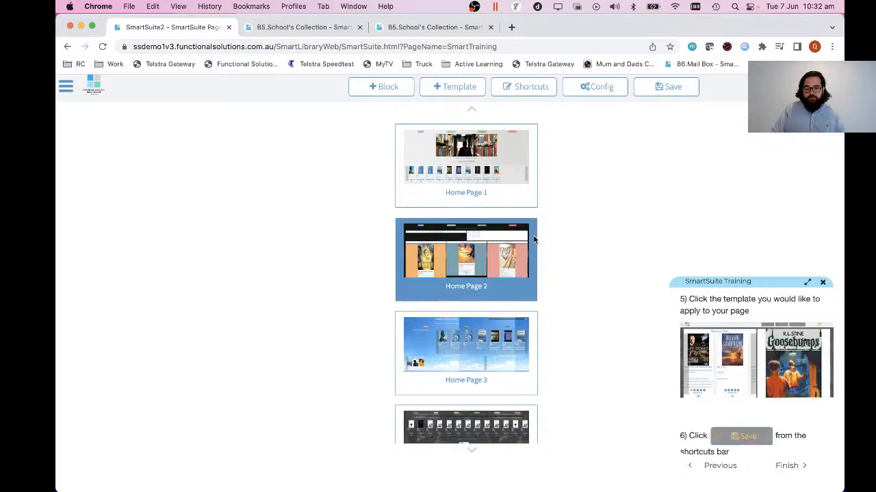
scroll(456, 243, "down", 1)
left_click(456, 243)
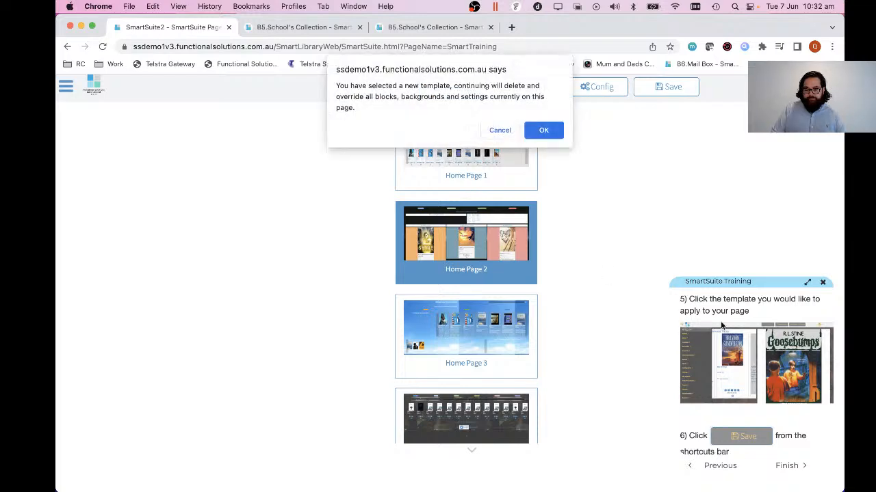
left_click(544, 130)
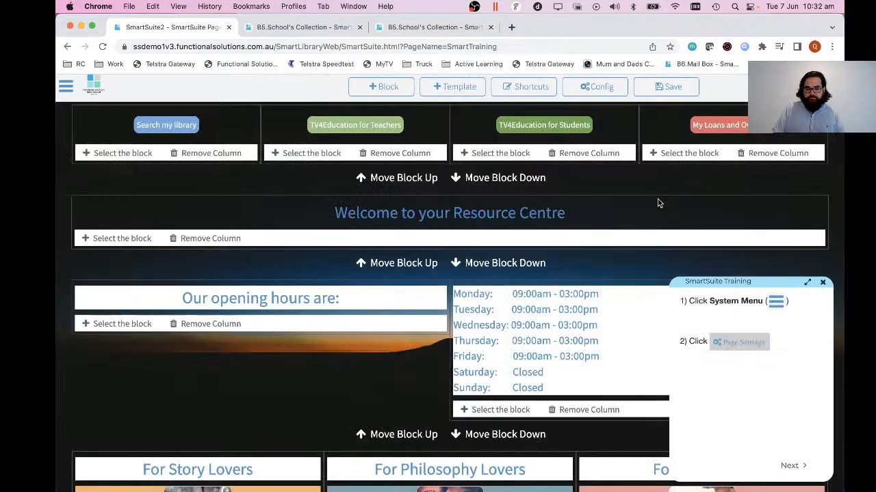
left_click(670, 89)
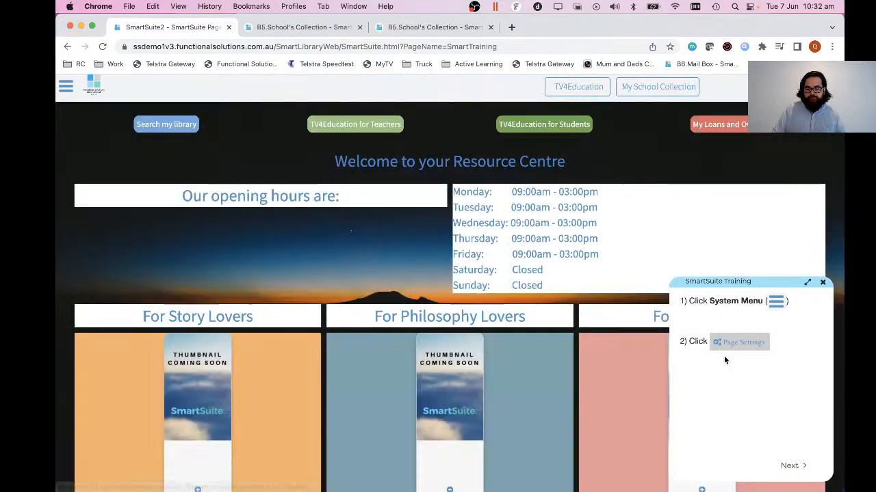
Finish the homepage template lesson in the training guide and return to the course list to choose another lesson.
left_click(790, 466)
left_click(791, 465)
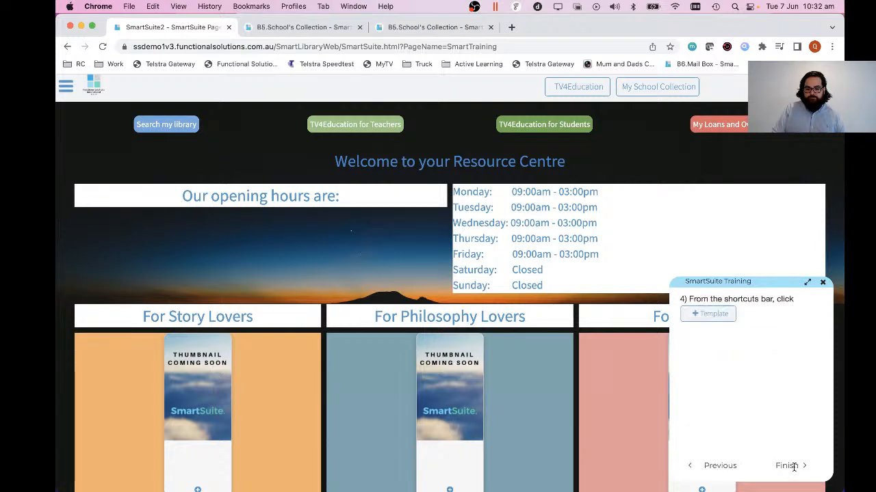
left_click(792, 466)
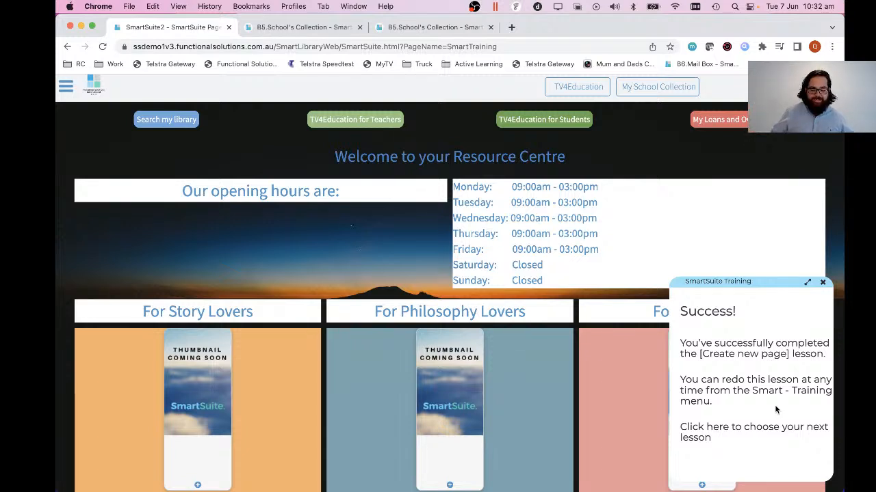
left_click(701, 429)
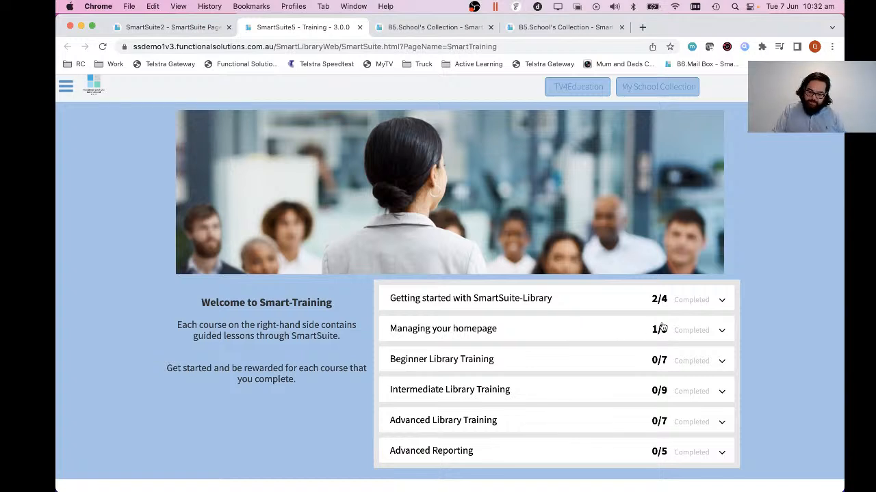
Preview the instructions of the "Changing your page background and theme" lesson, then close the lesson and collapse its course.
left_click(439, 331)
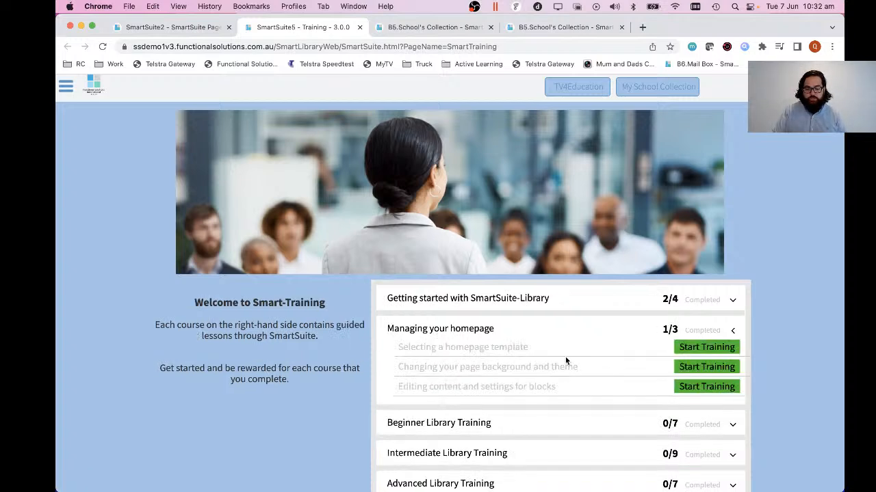
left_click(703, 367)
left_click(481, 285)
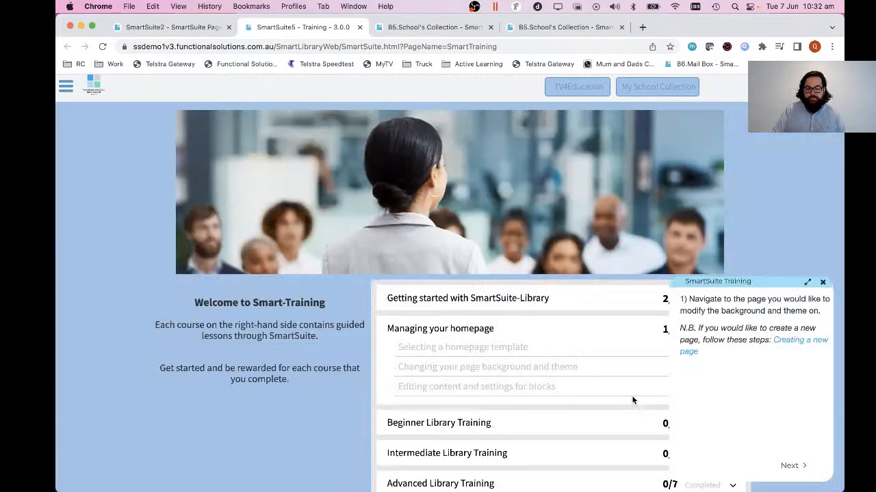
left_click(788, 465)
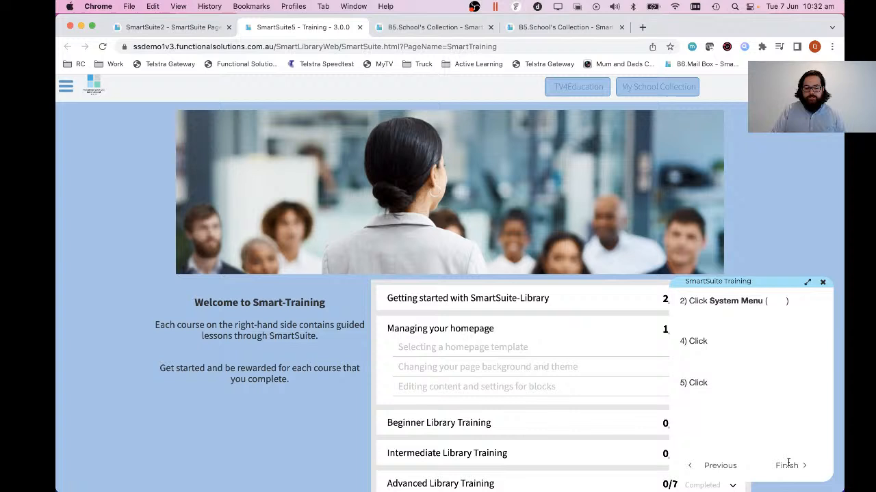
left_click(822, 283)
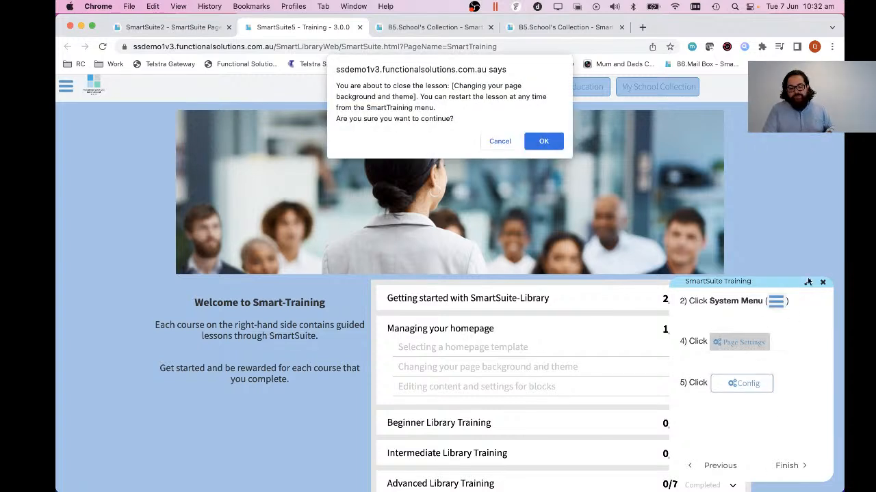
left_click(543, 143)
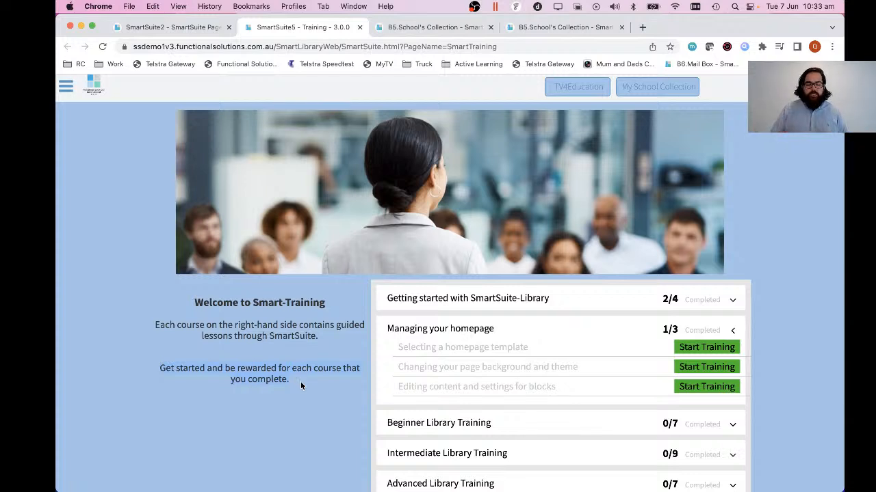
left_click(413, 333)
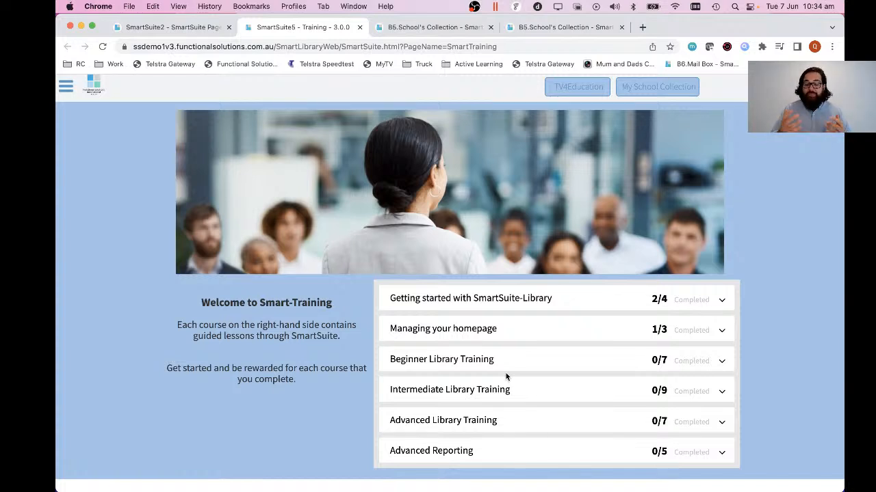
left_click(71, 92)
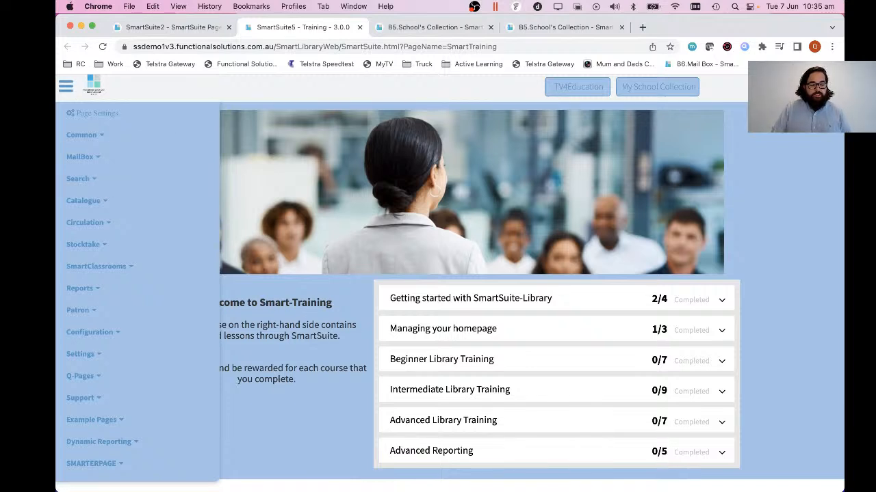
left_click(306, 444)
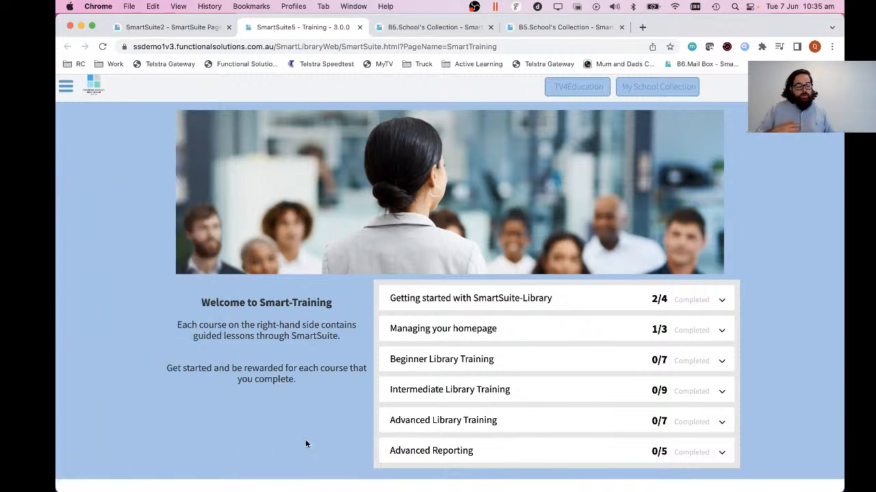